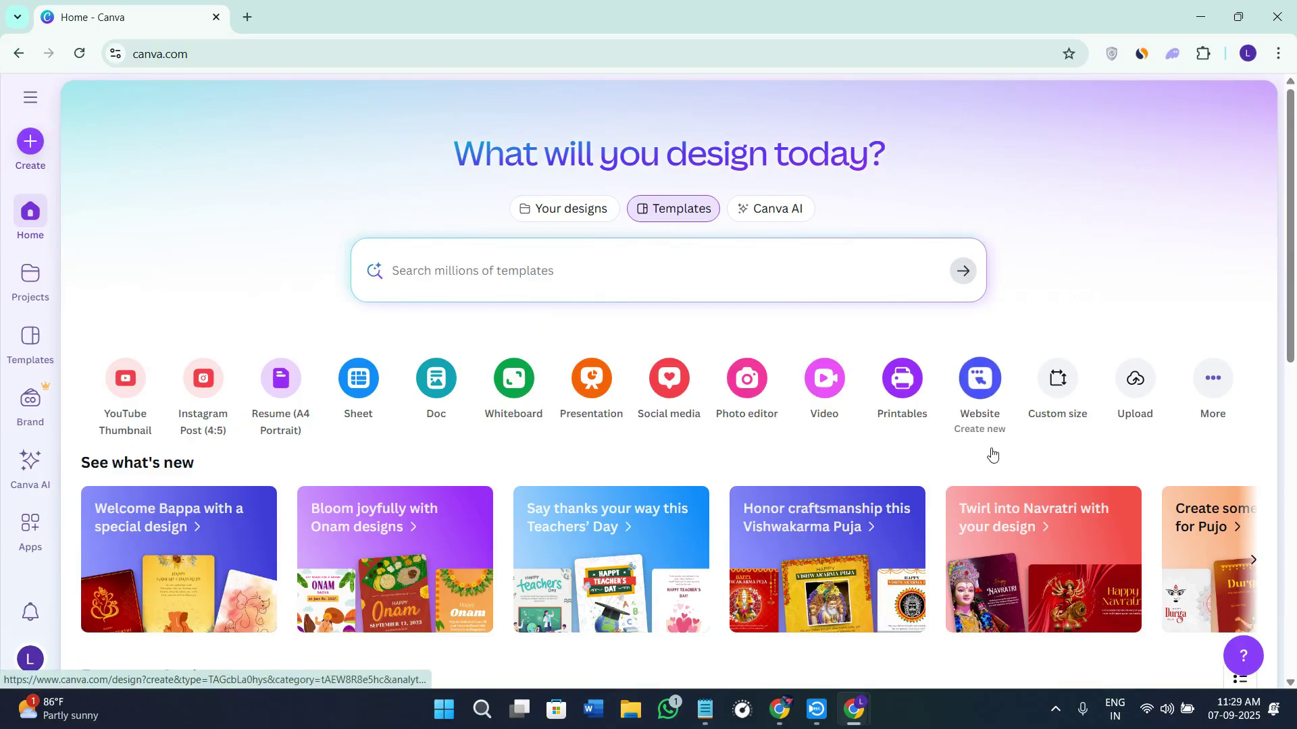
- Search Canva's templates for 'mind map'
scroll(989, 456, down, 3)
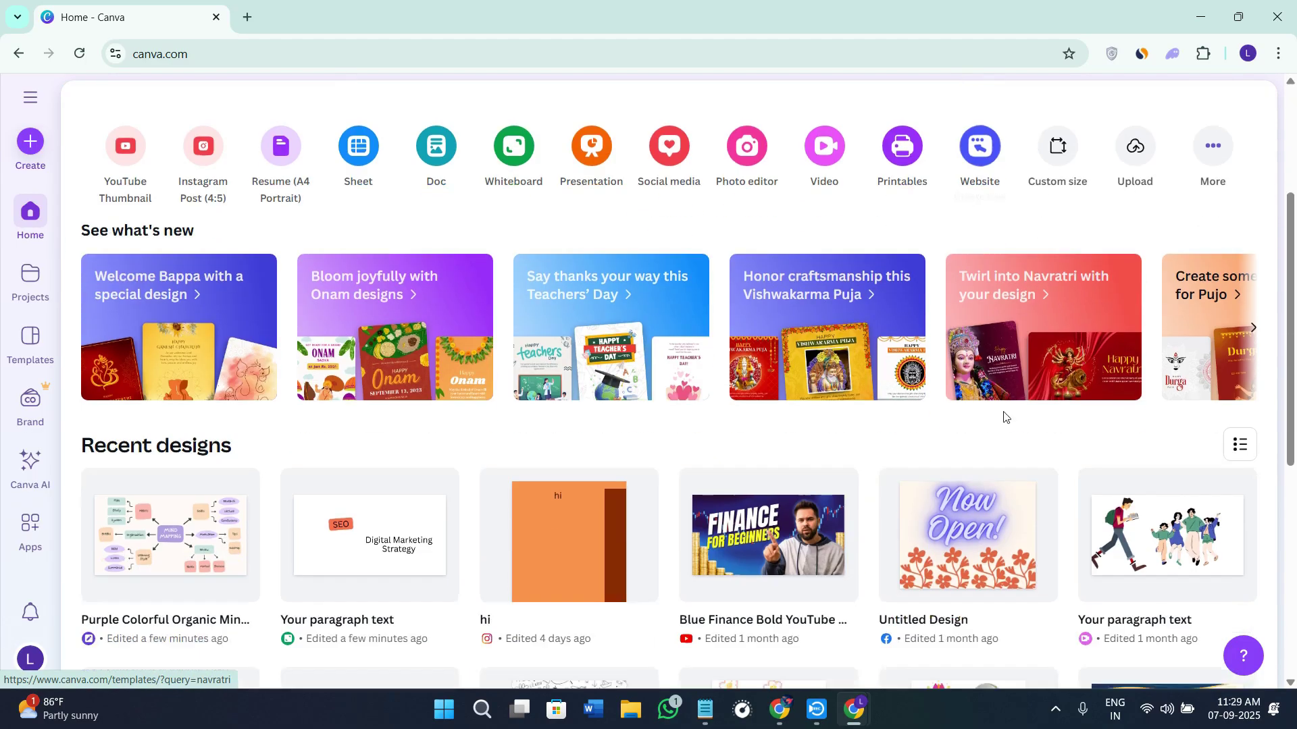
scroll(1007, 410, up, 3)
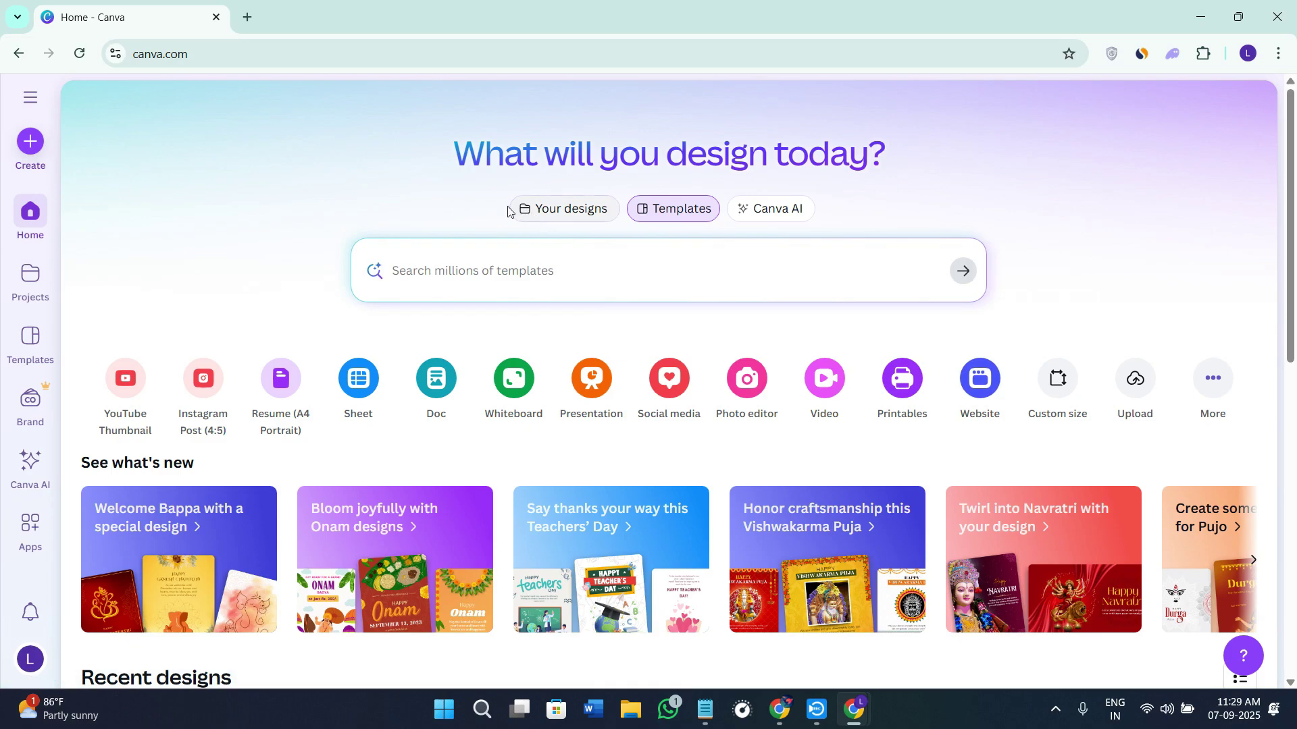
click(228, 62)
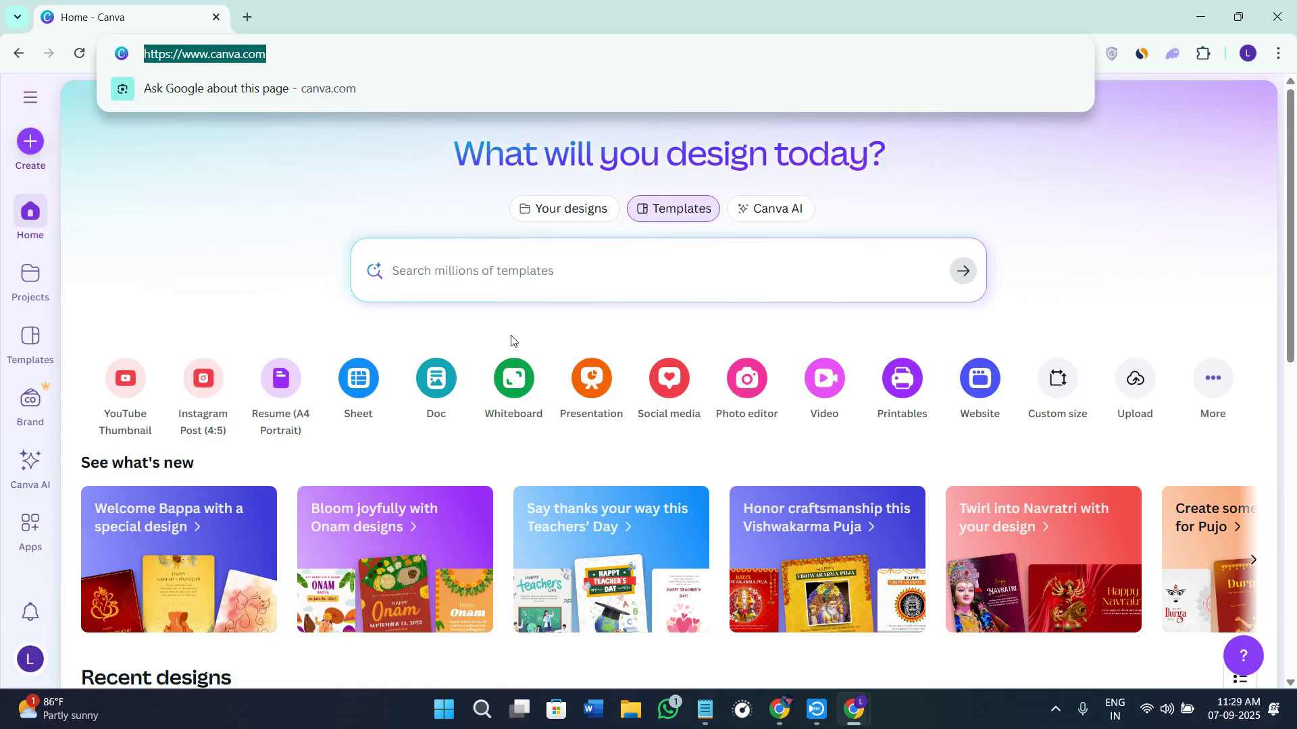
click(671, 221)
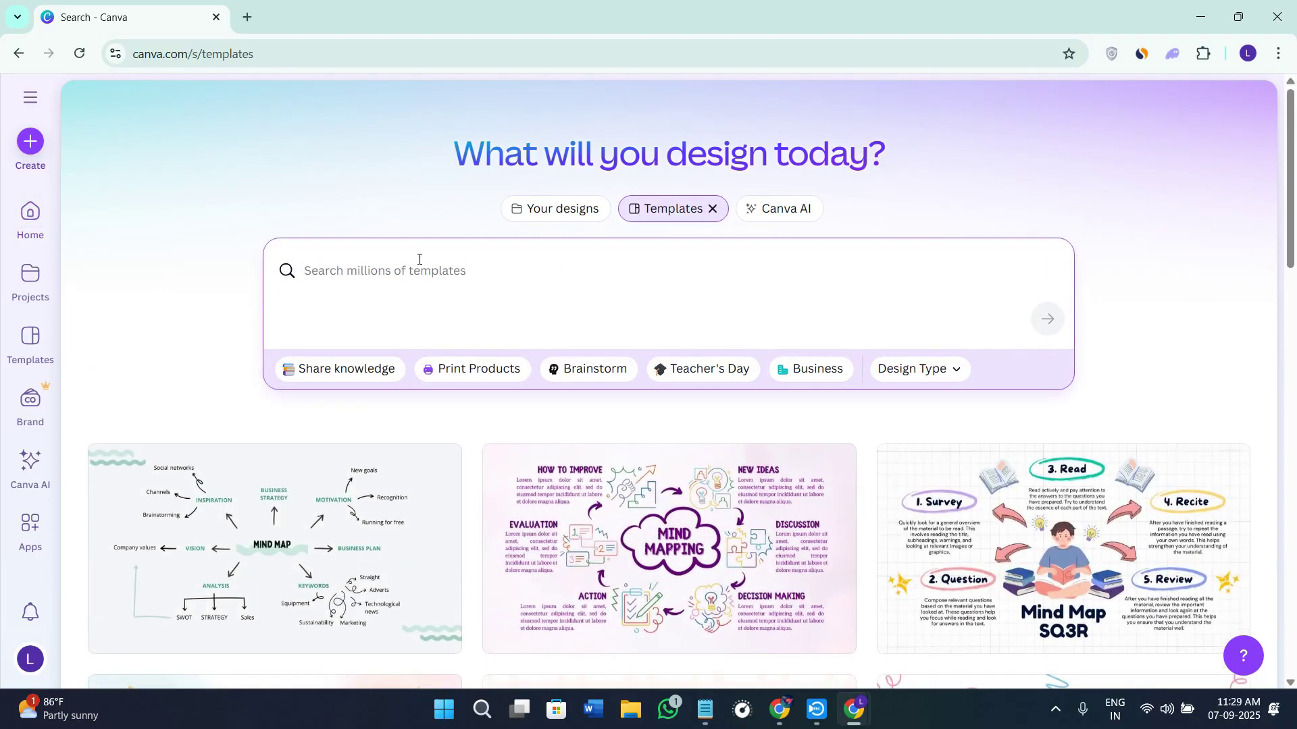
text(map)
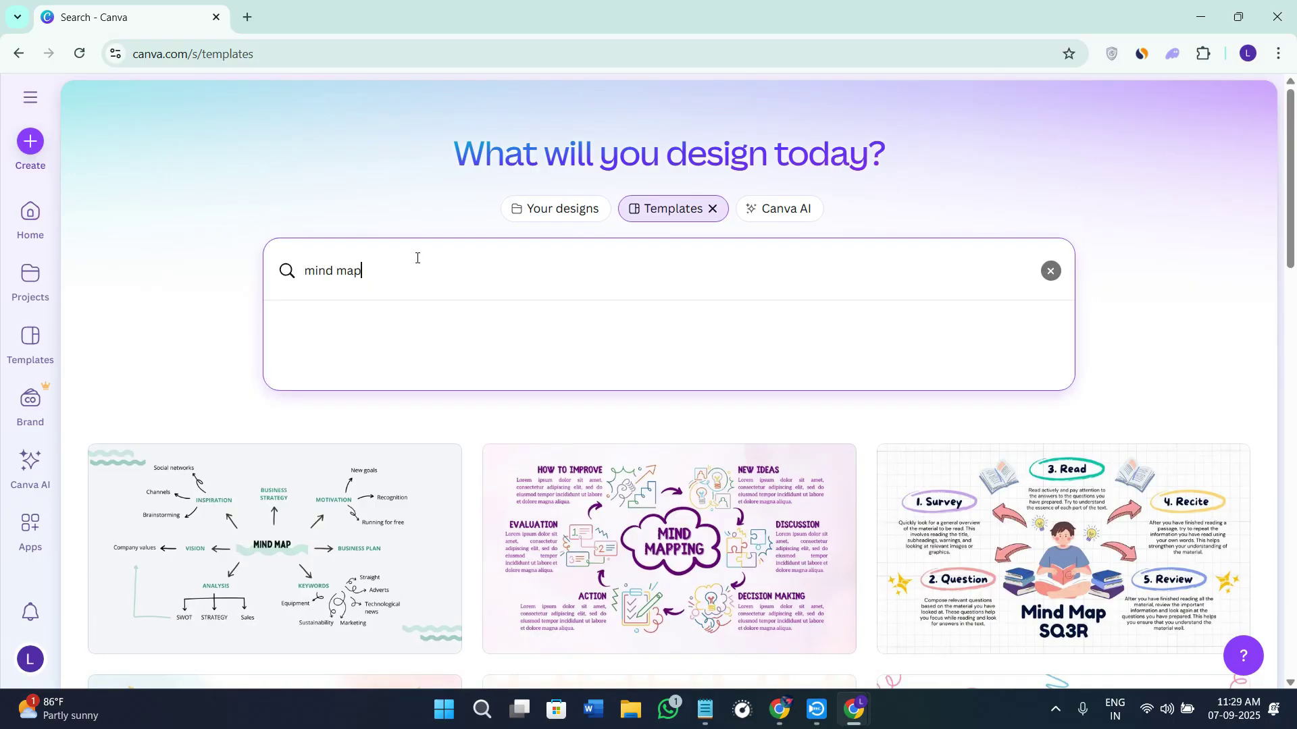
key(Return)
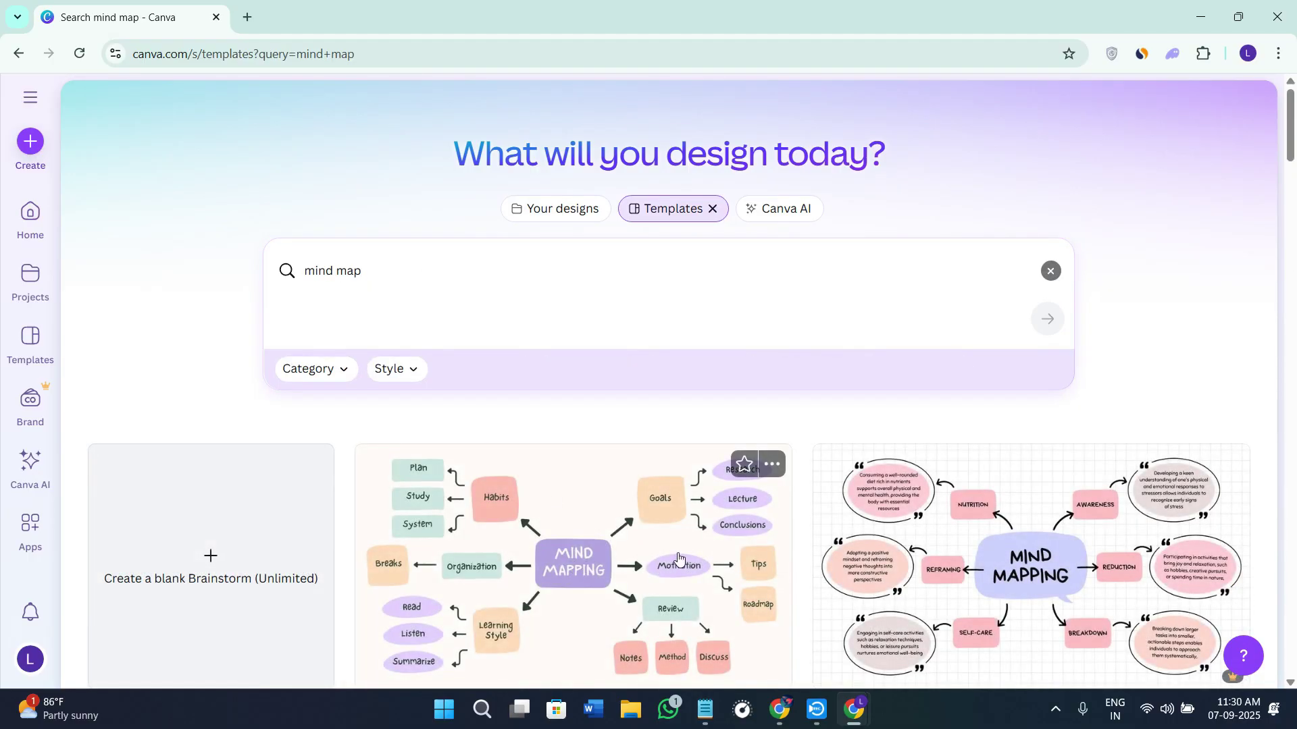
- Browse the mind map results and create a blank Brainstorm whiteboard
scroll(784, 588, down, 8)
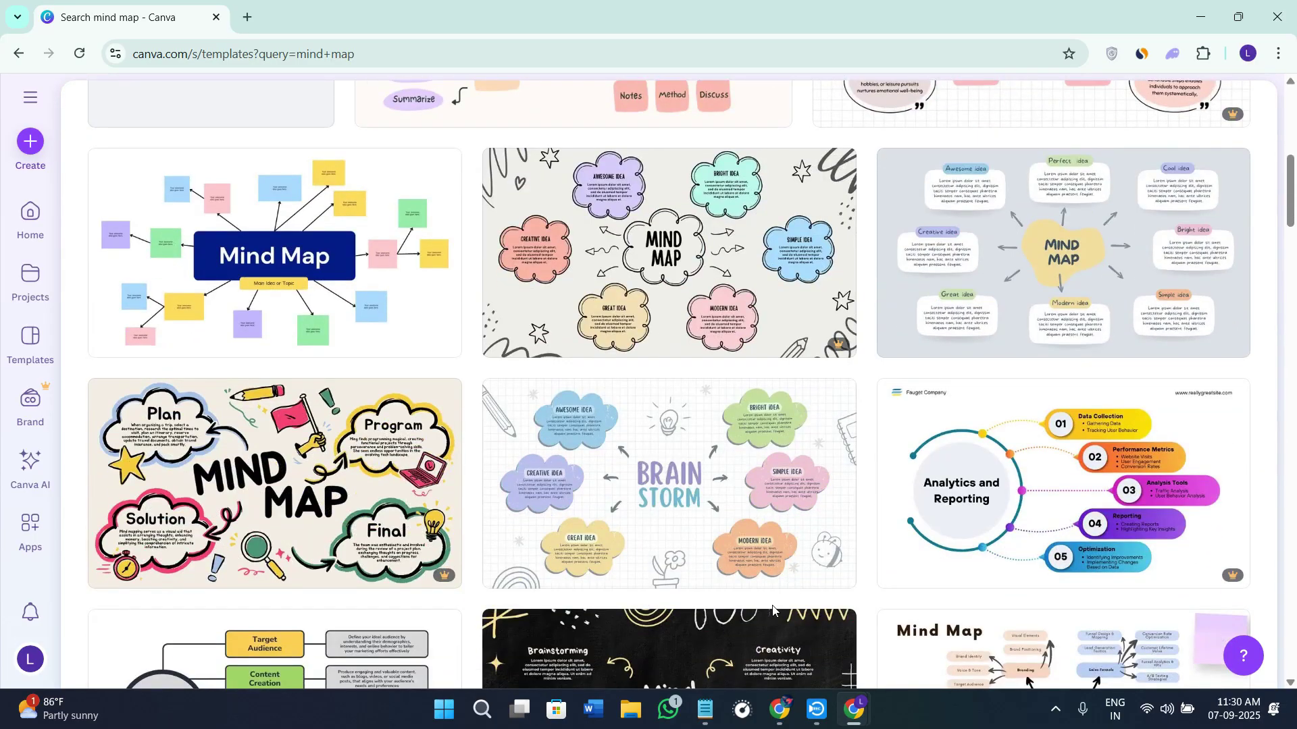
scroll(772, 610, down, 6)
scroll(772, 610, up, 6)
scroll(773, 606, up, 10)
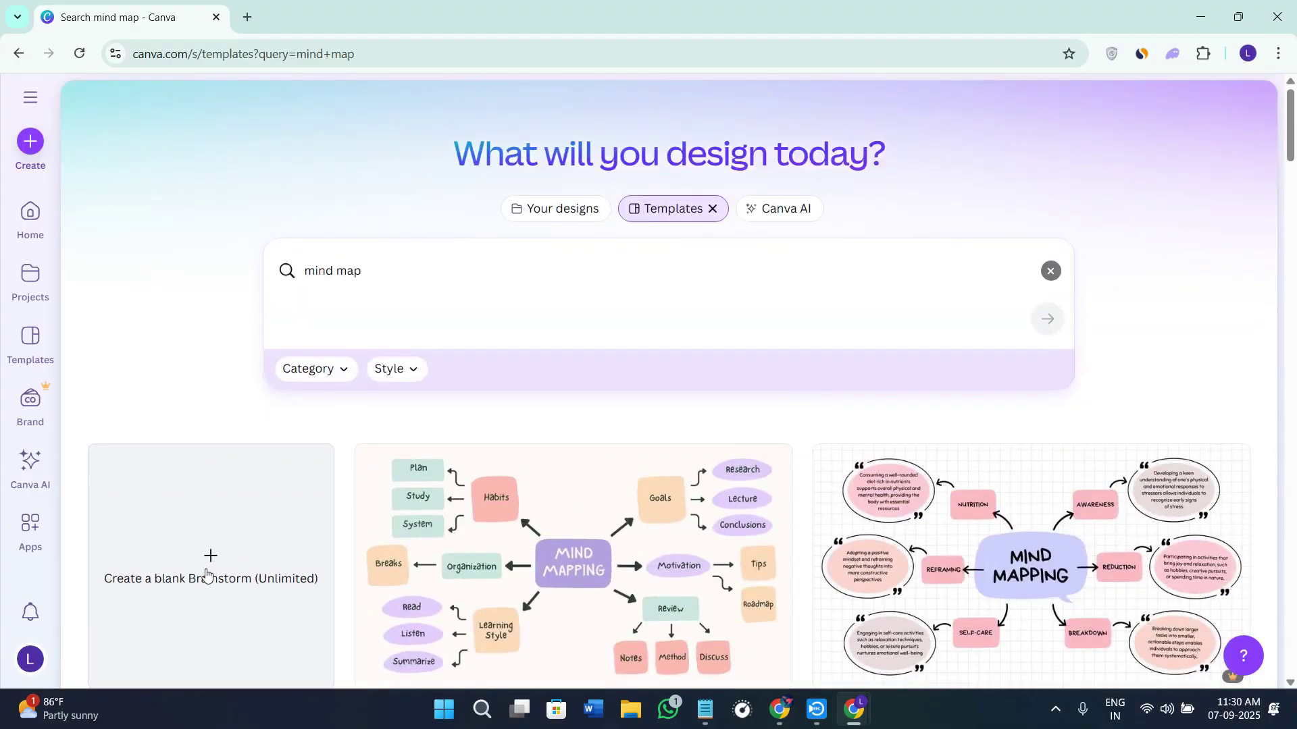
click(203, 577)
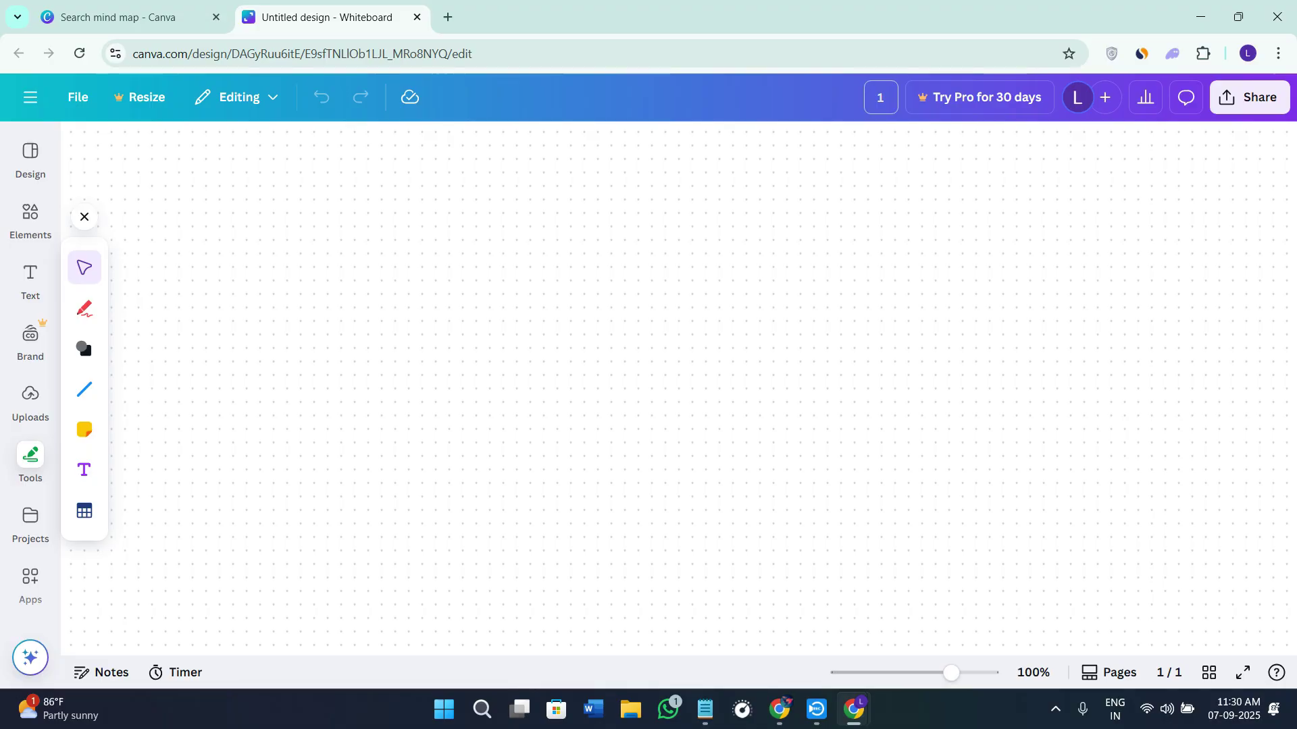
- Title the new whiteboard 'Digital Marketing Strategy' and confirm the name
key(alt+Tab)
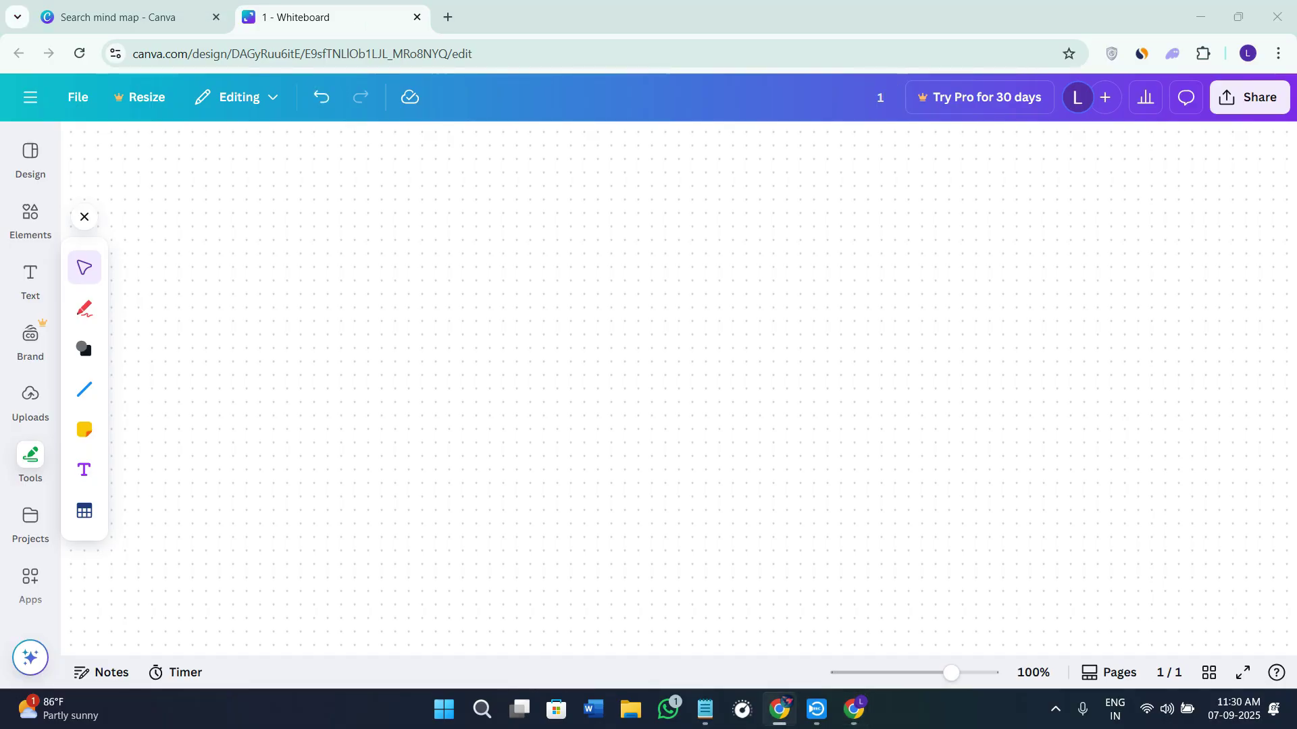
key(alt+Tab)
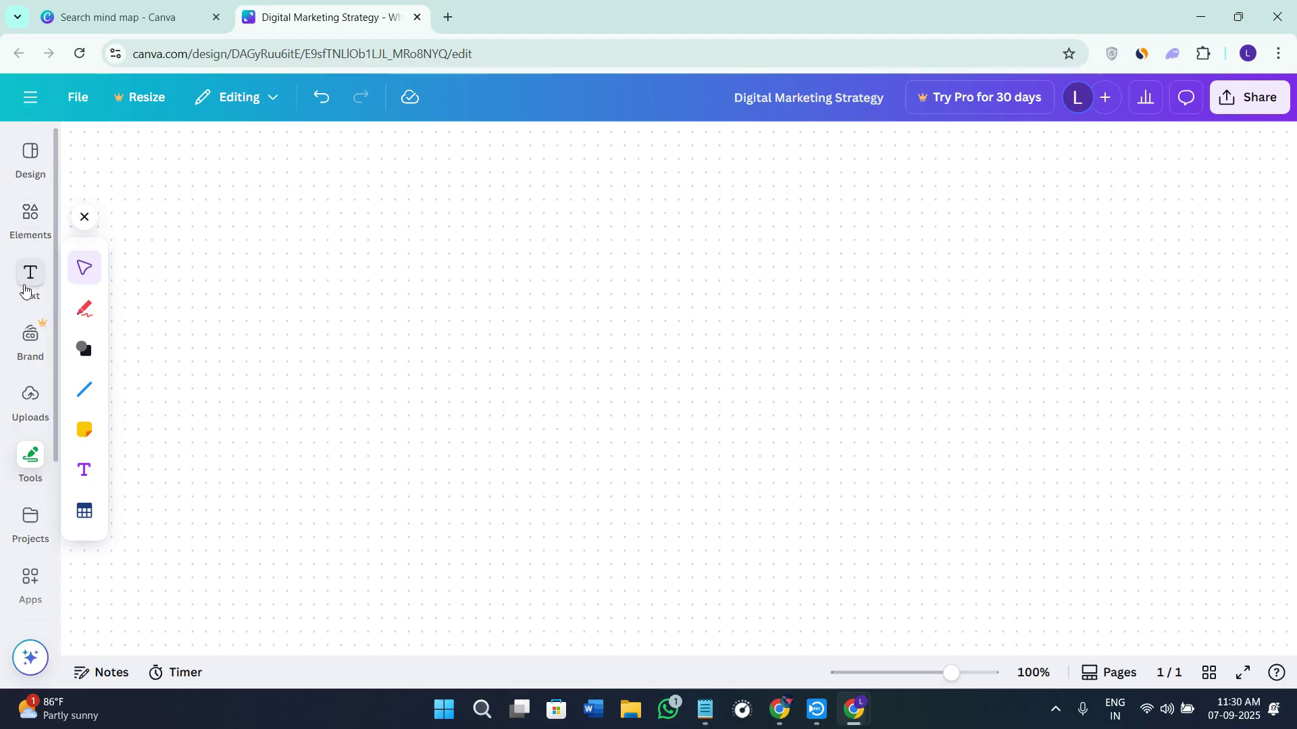
- Add a size 32.6 'Digital Marketing Strategy' text box, wrapped onto two lines, near the centre
click(27, 277)
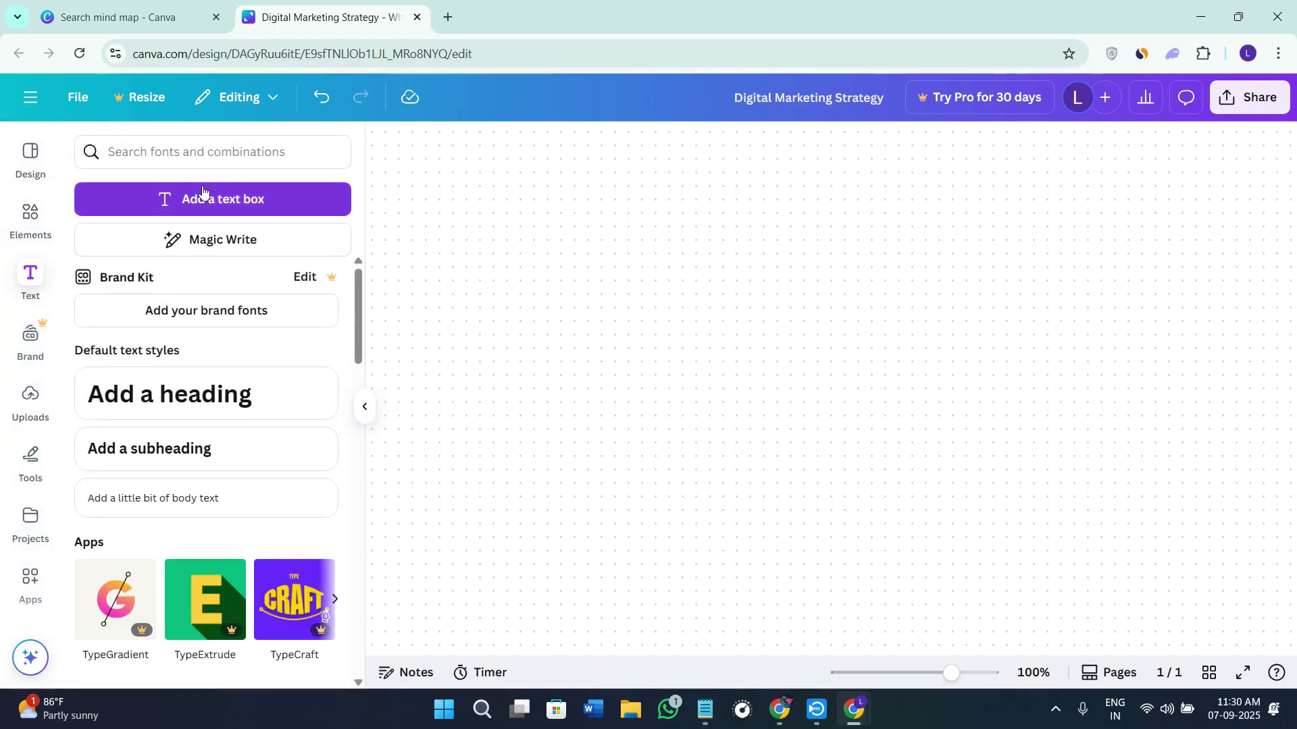
click(209, 208)
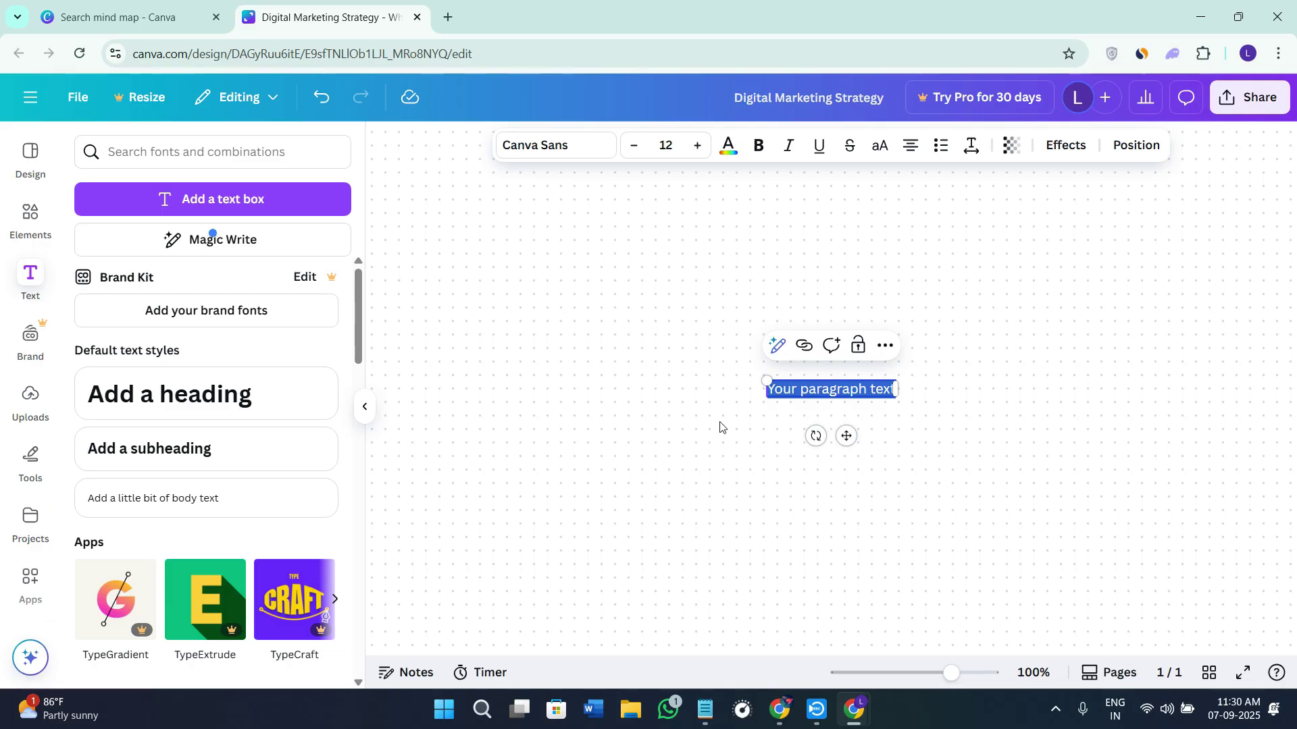
drag(763, 383, 546, 354)
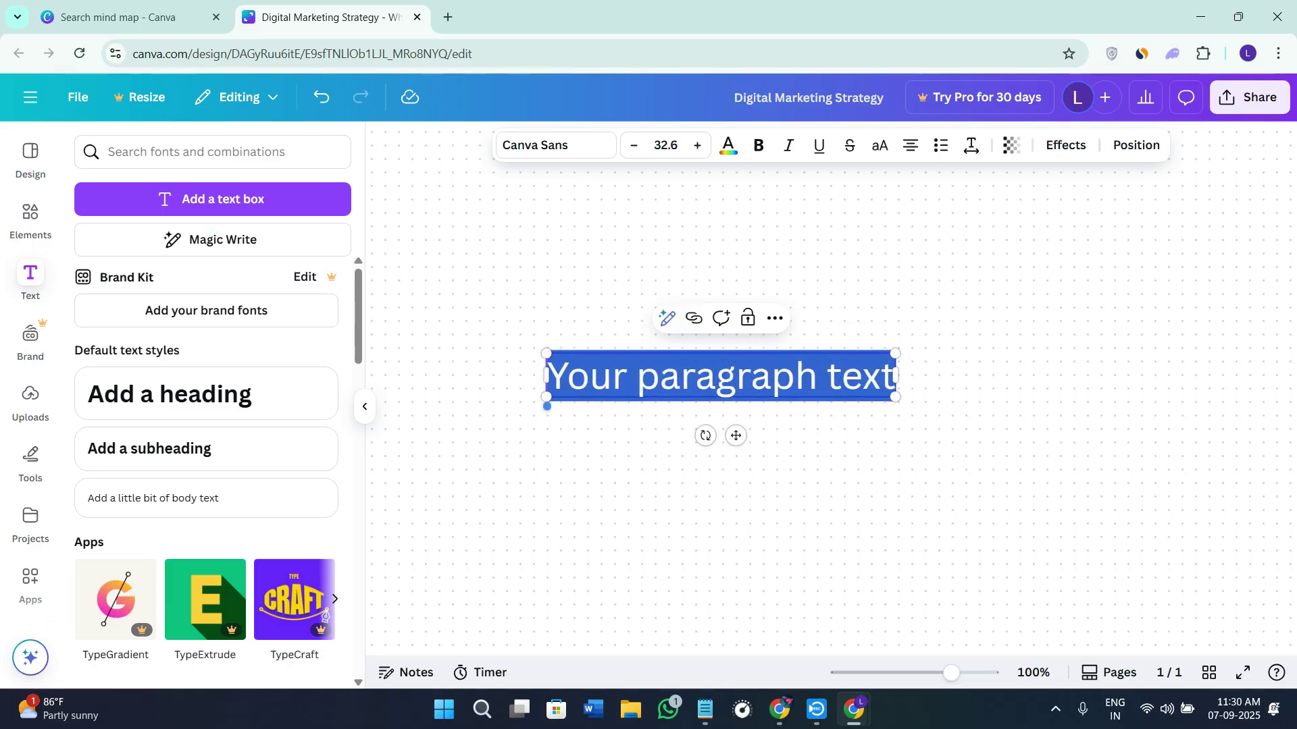
key(Escape)
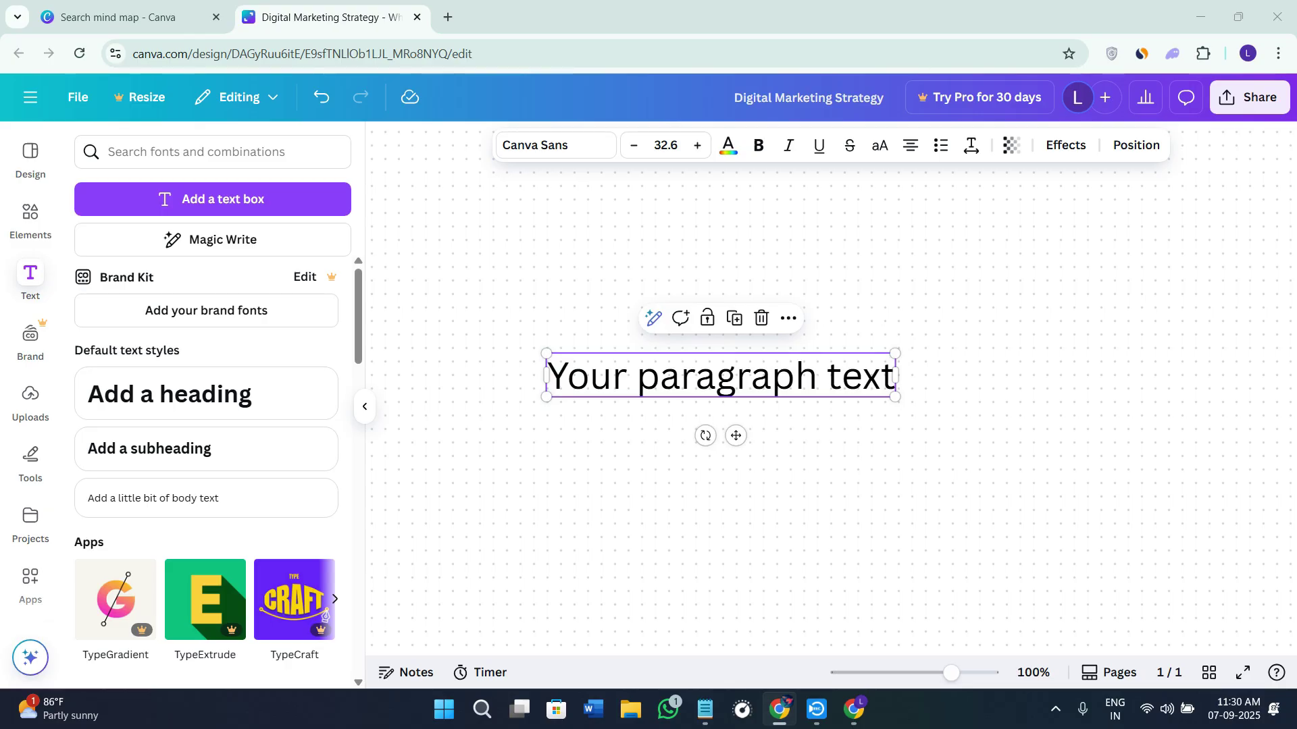
key(Return)
text(Digital Marketing Strategy)
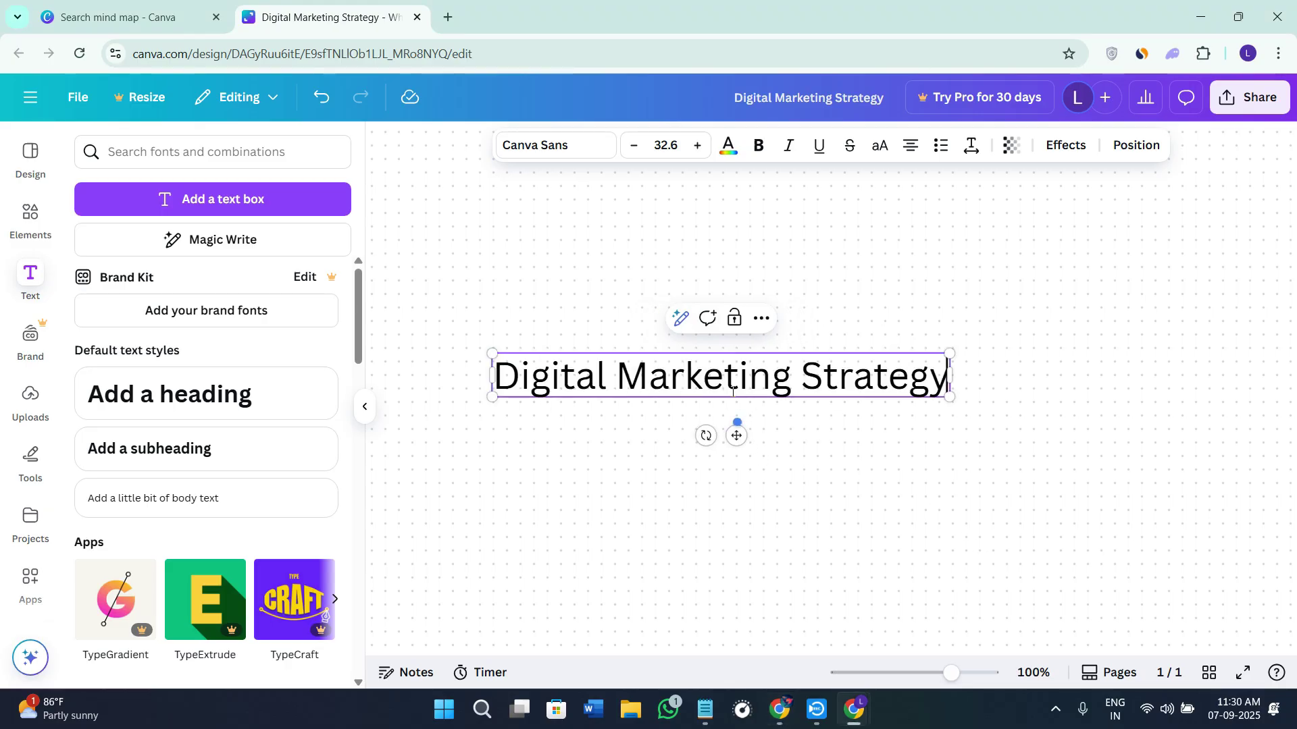
drag(952, 373, 839, 379)
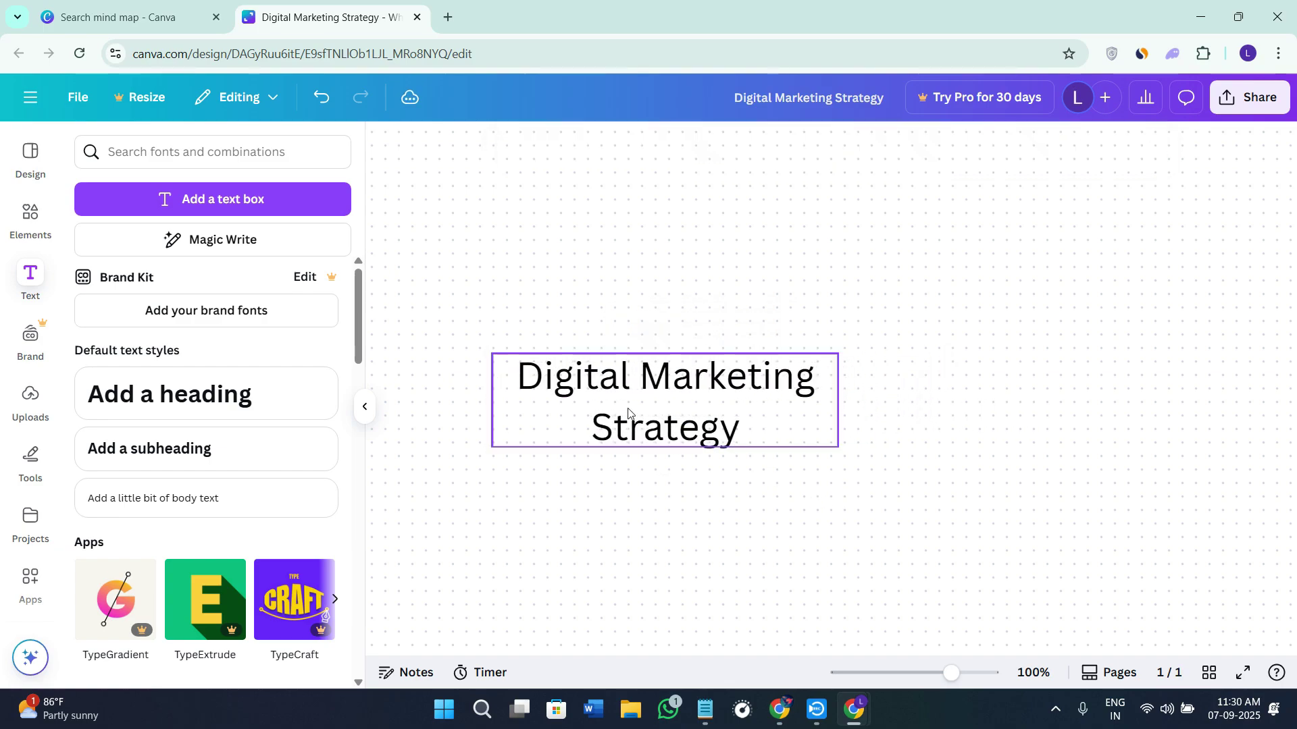
drag(628, 412, 746, 387)
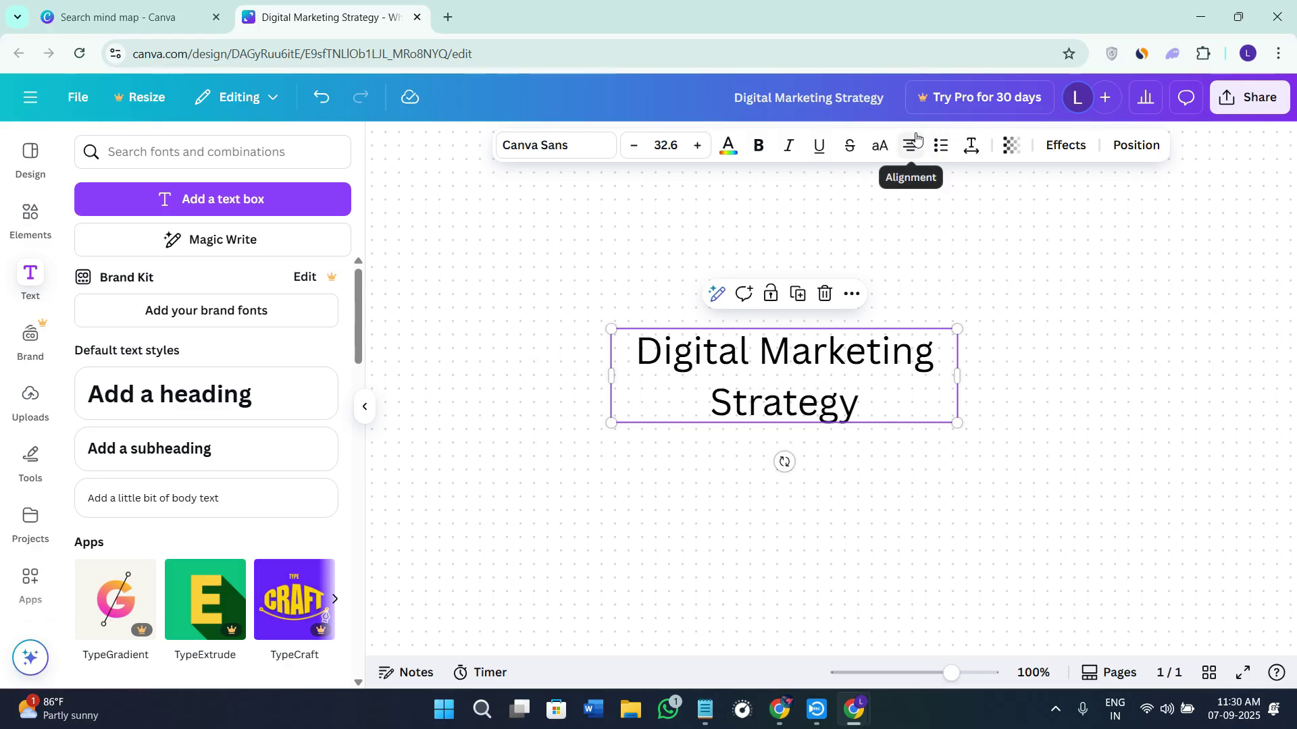
- Set the heading's line spacing to 1.16 and make it bold italic, then deselect it
click(971, 145)
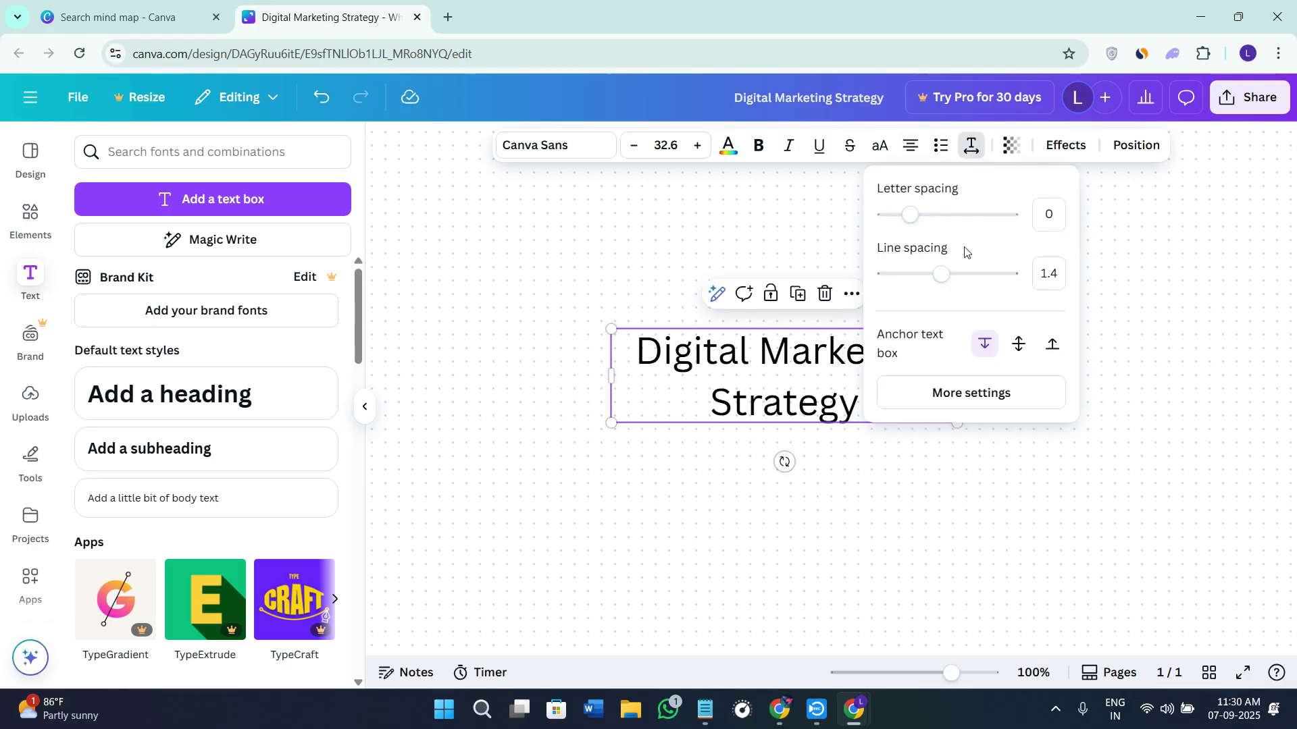
drag(941, 274, 927, 274)
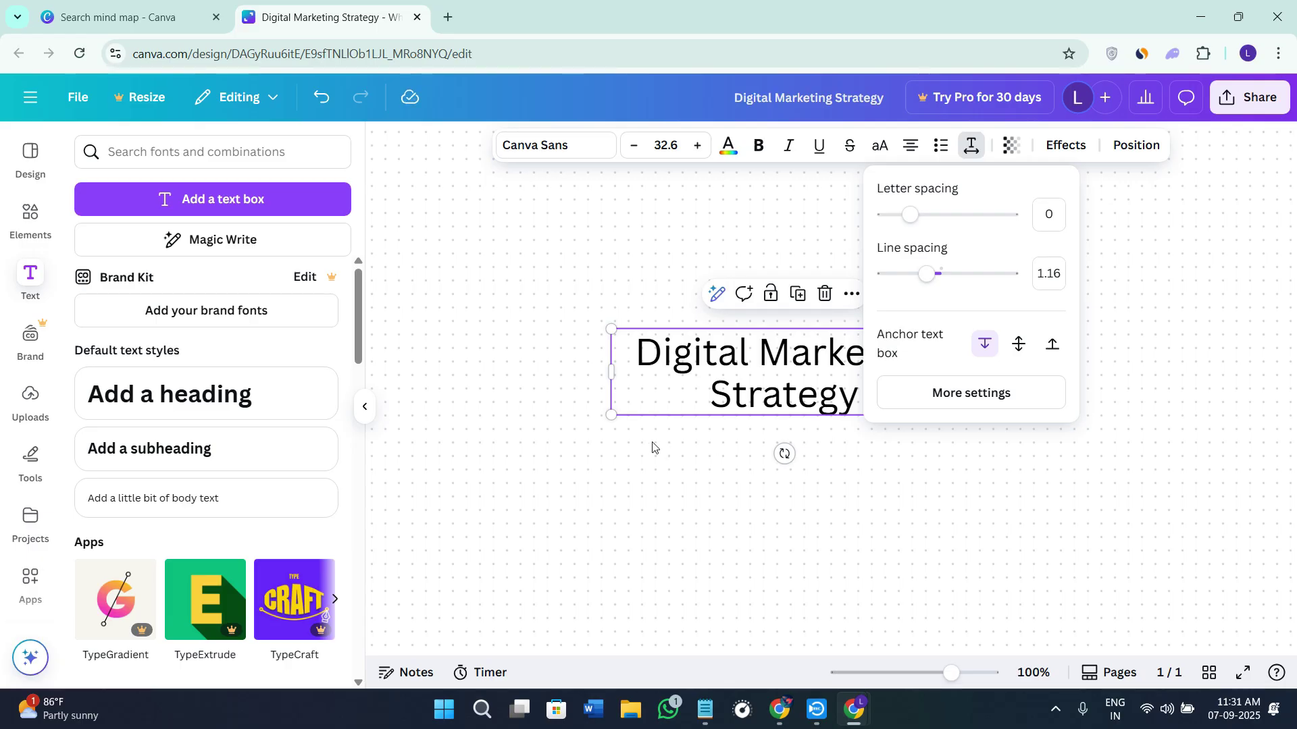
click(787, 150)
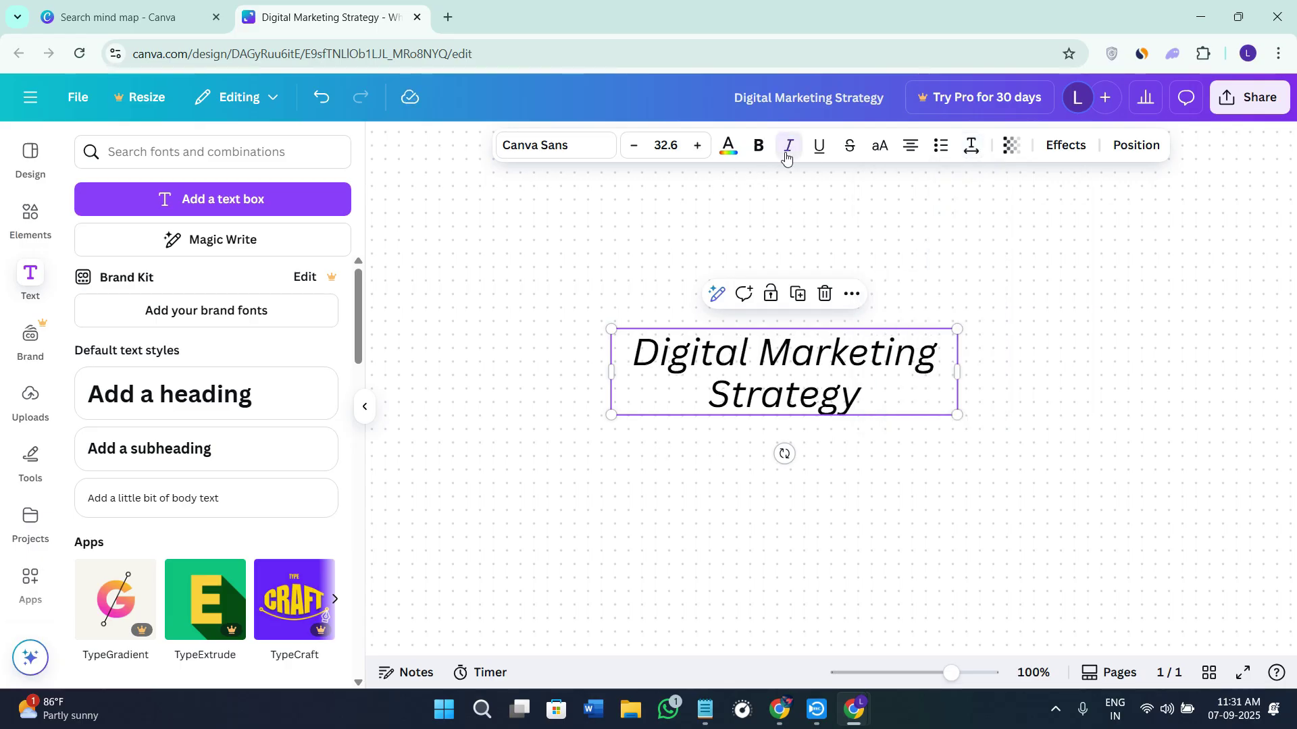
click(787, 157)
click(759, 145)
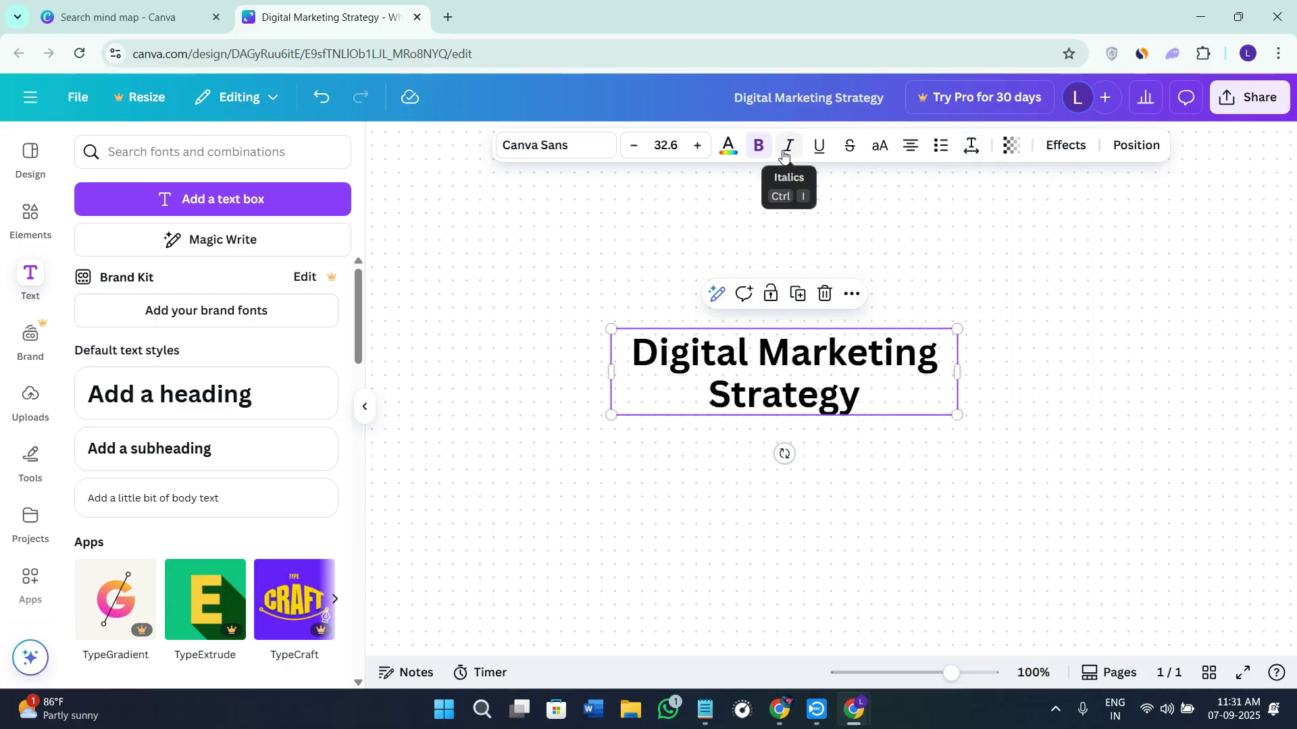
click(788, 148)
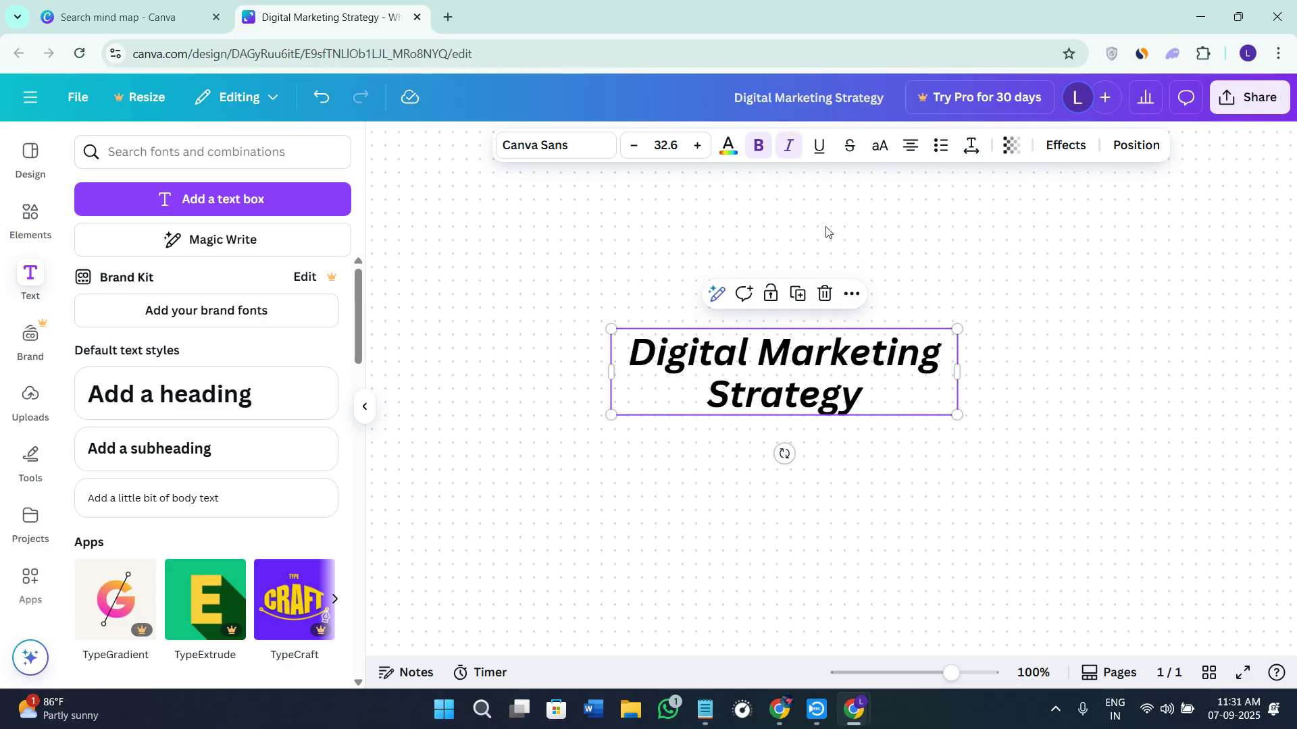
click(932, 471)
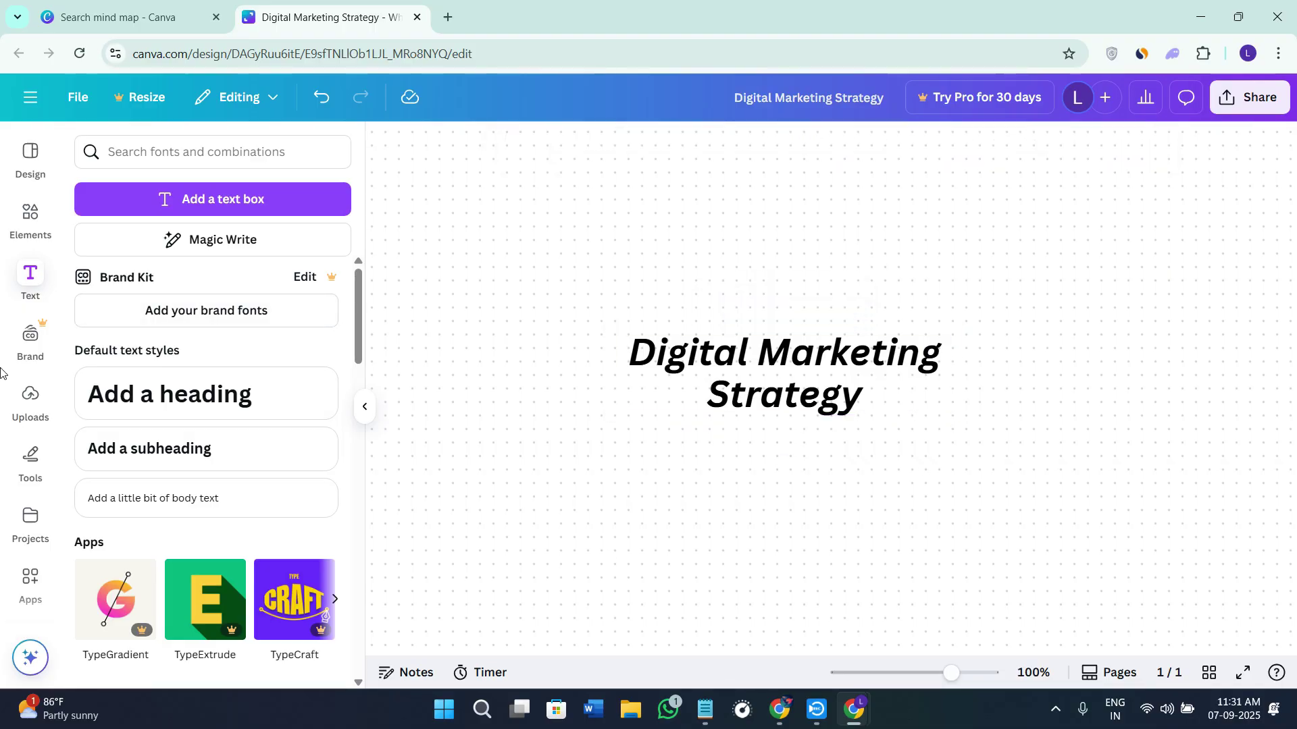
- Add a rounded square from the Shapes library to the whiteboard
click(32, 219)
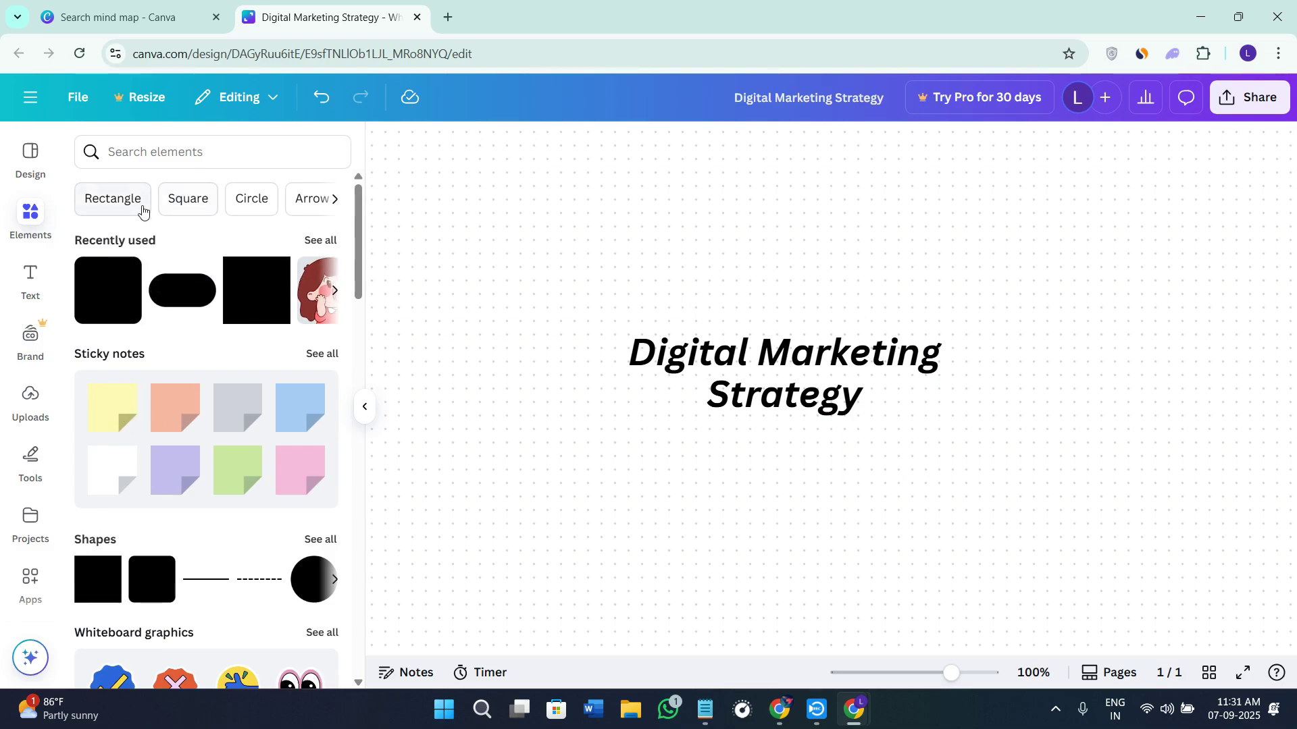
scroll(223, 439, down, 6)
scroll(240, 378, up, 2)
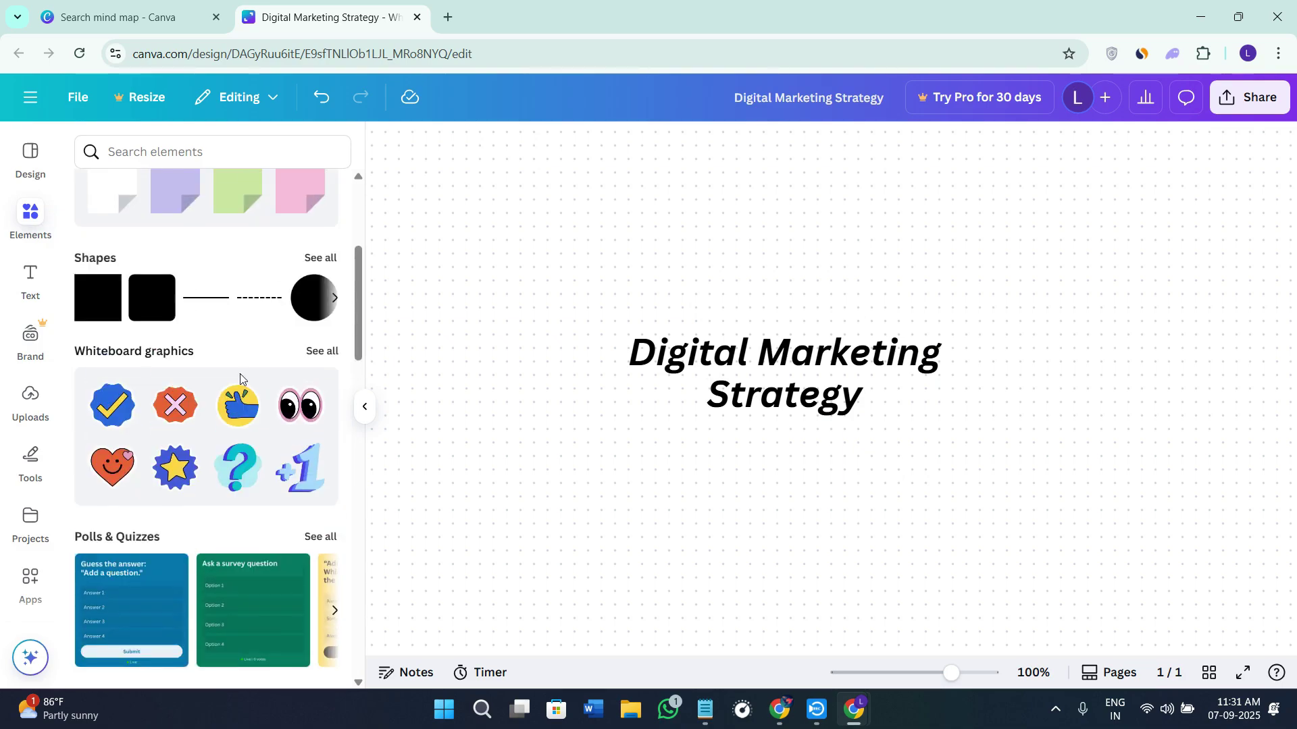
click(320, 258)
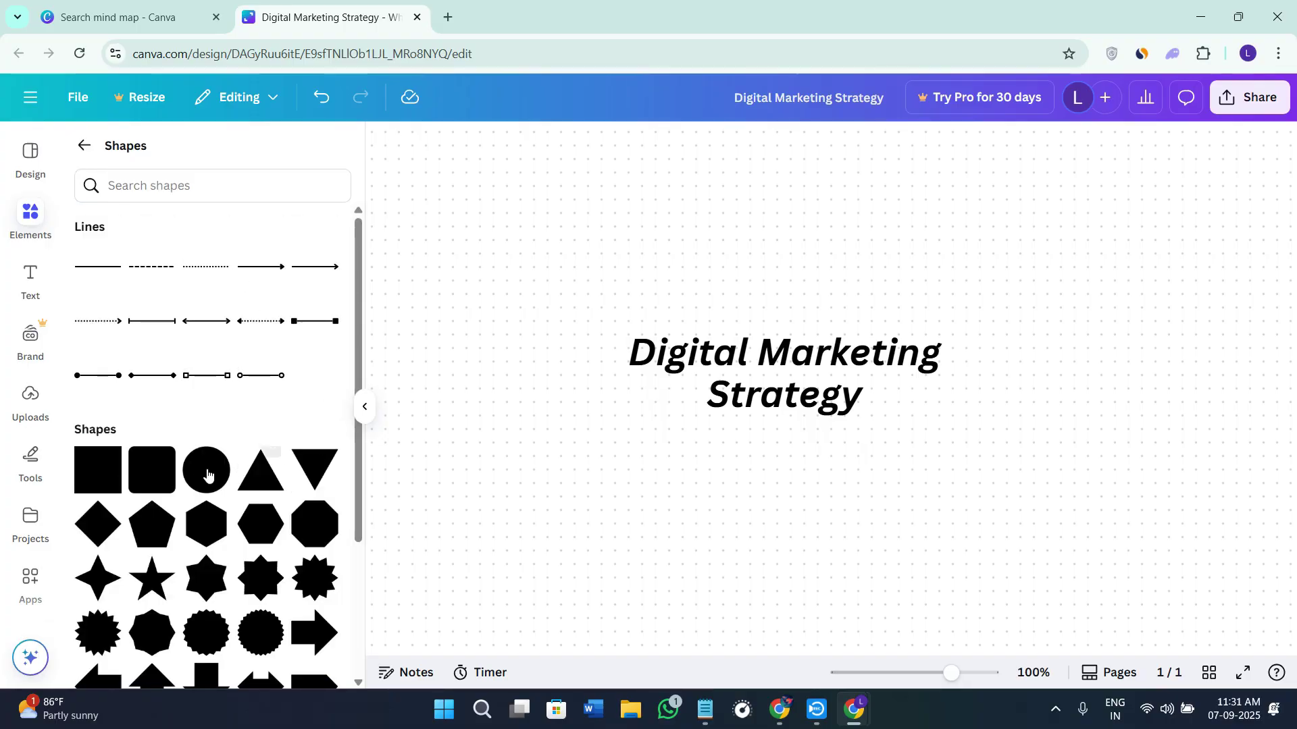
scroll(208, 475, down, 2)
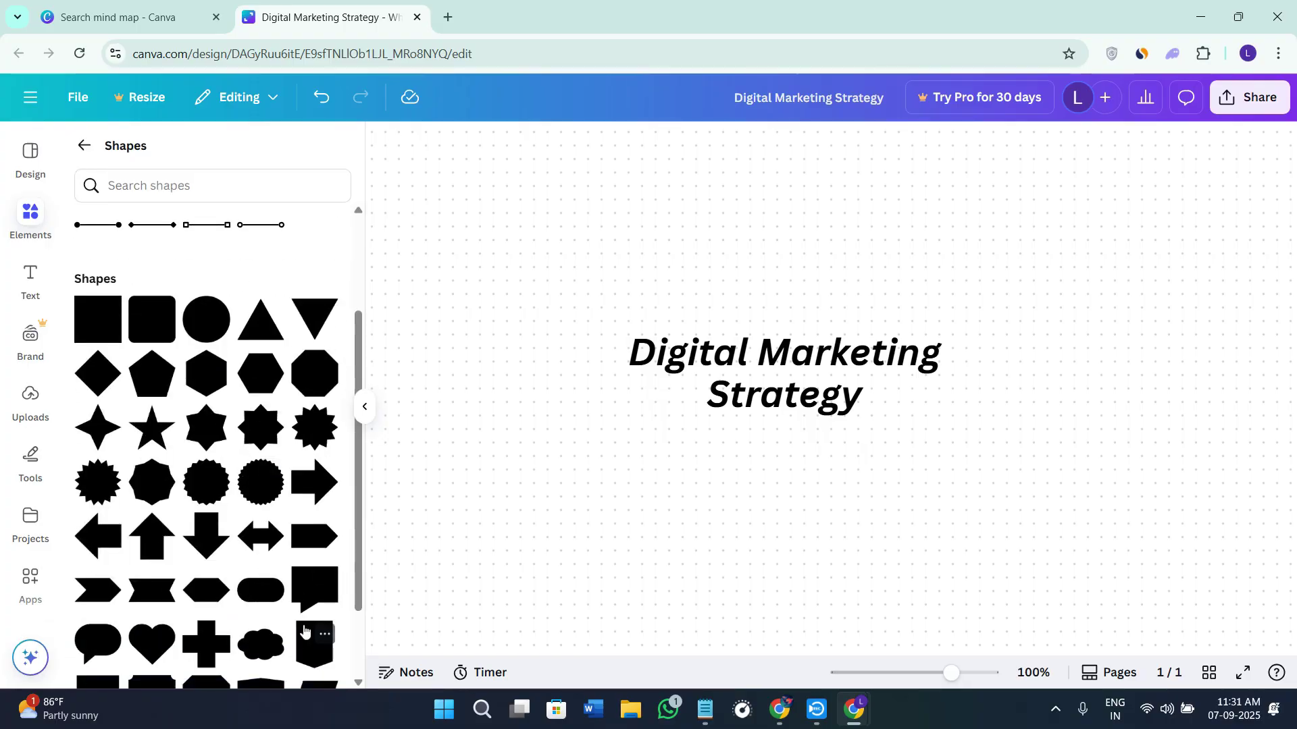
scroll(270, 608, down, 2)
scroll(162, 567, up, 2)
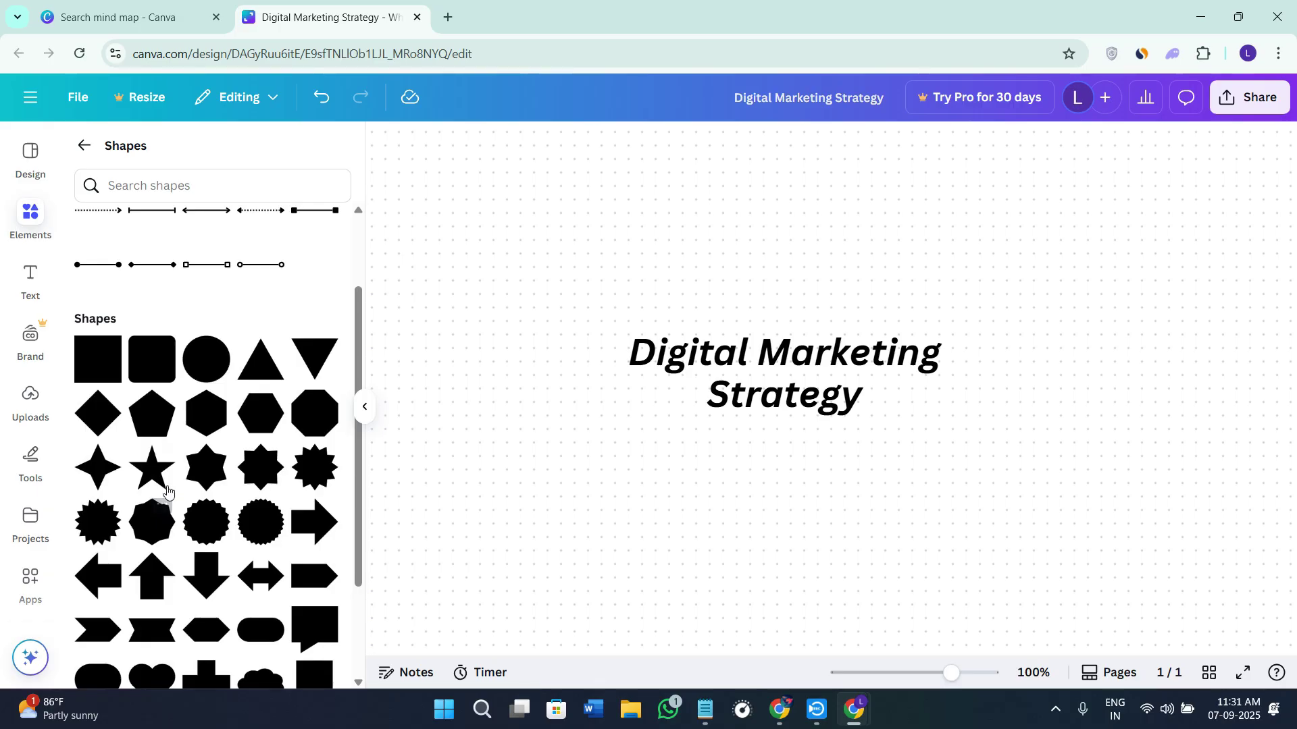
click(139, 369)
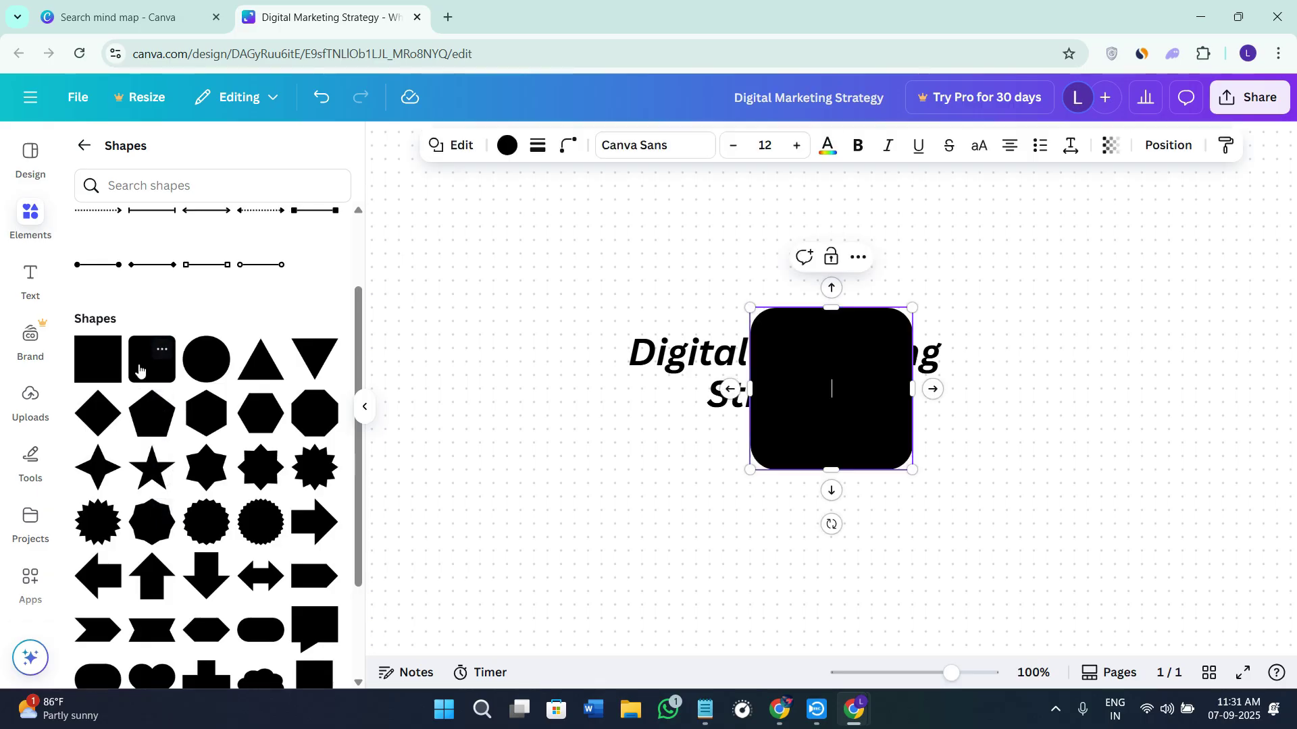
- Stretch the square into a 441 × 192 px rectangle over the title and bring it forward
click(752, 520)
click(820, 399)
drag(837, 460, 706, 430)
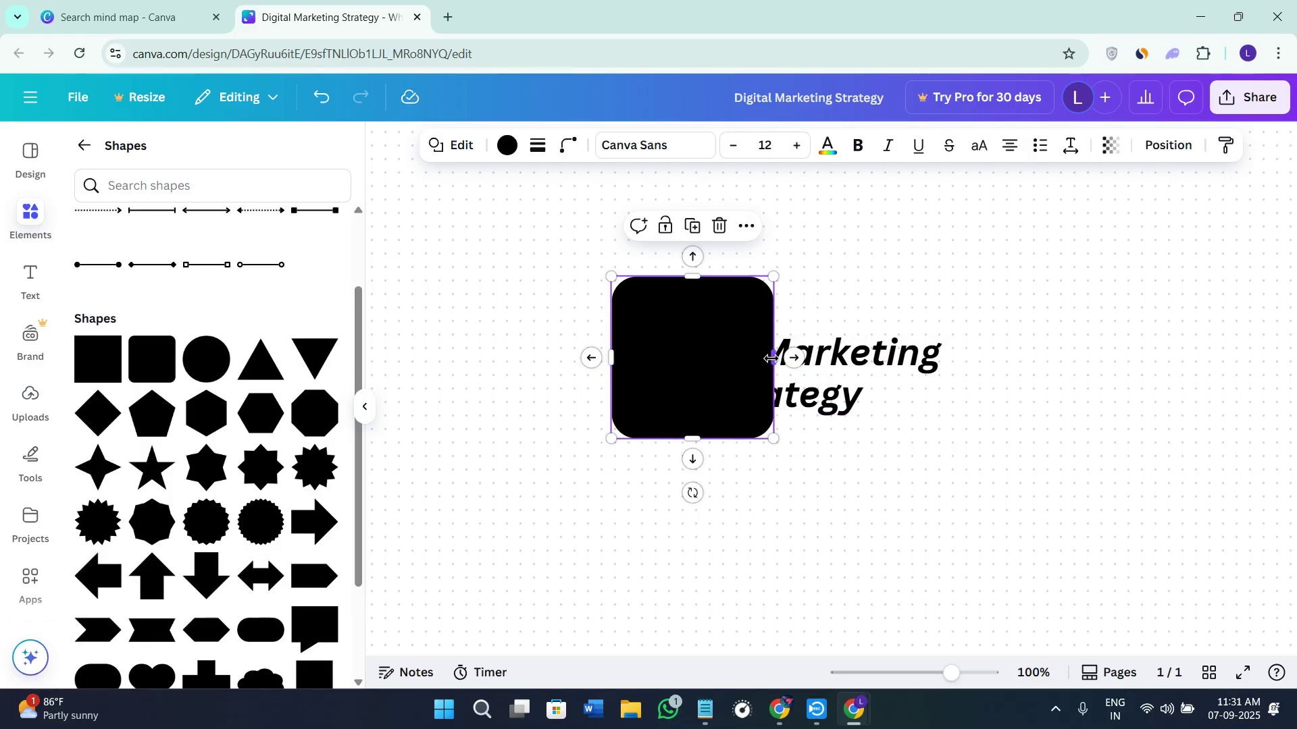
drag(774, 358, 979, 364)
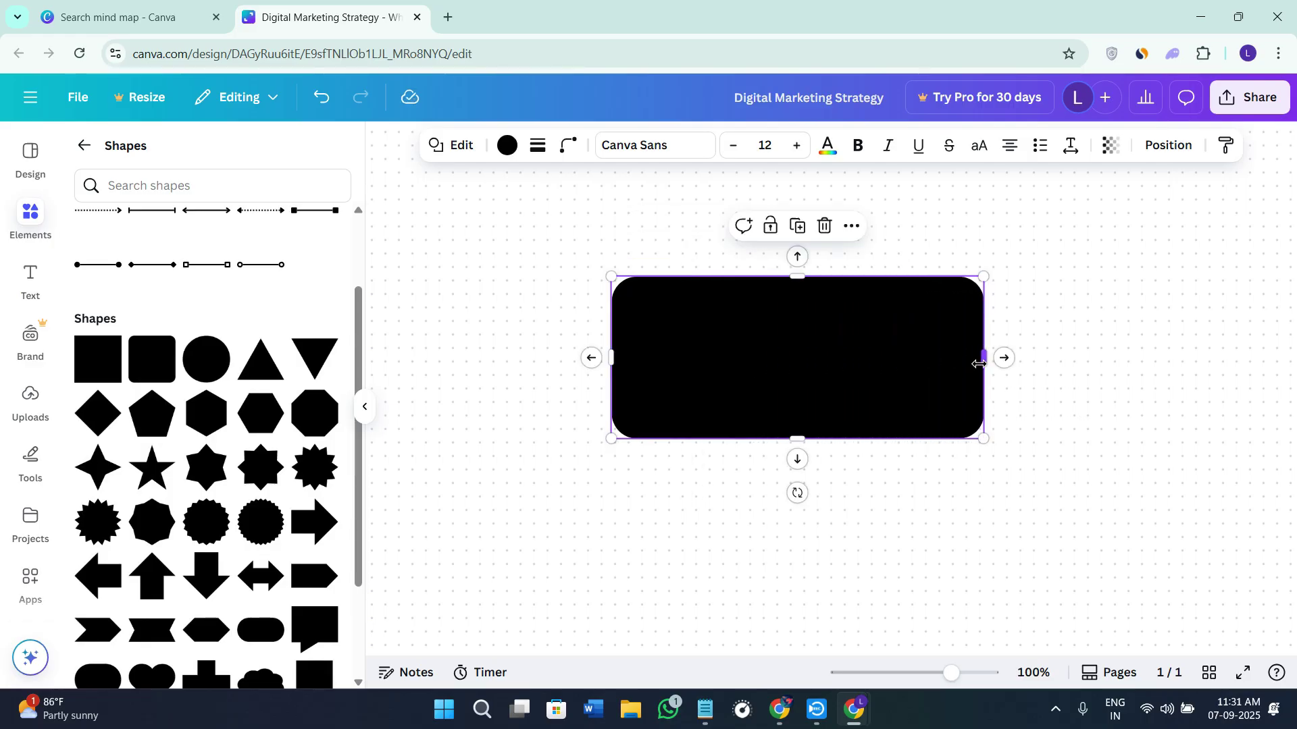
click(1163, 146)
click(135, 233)
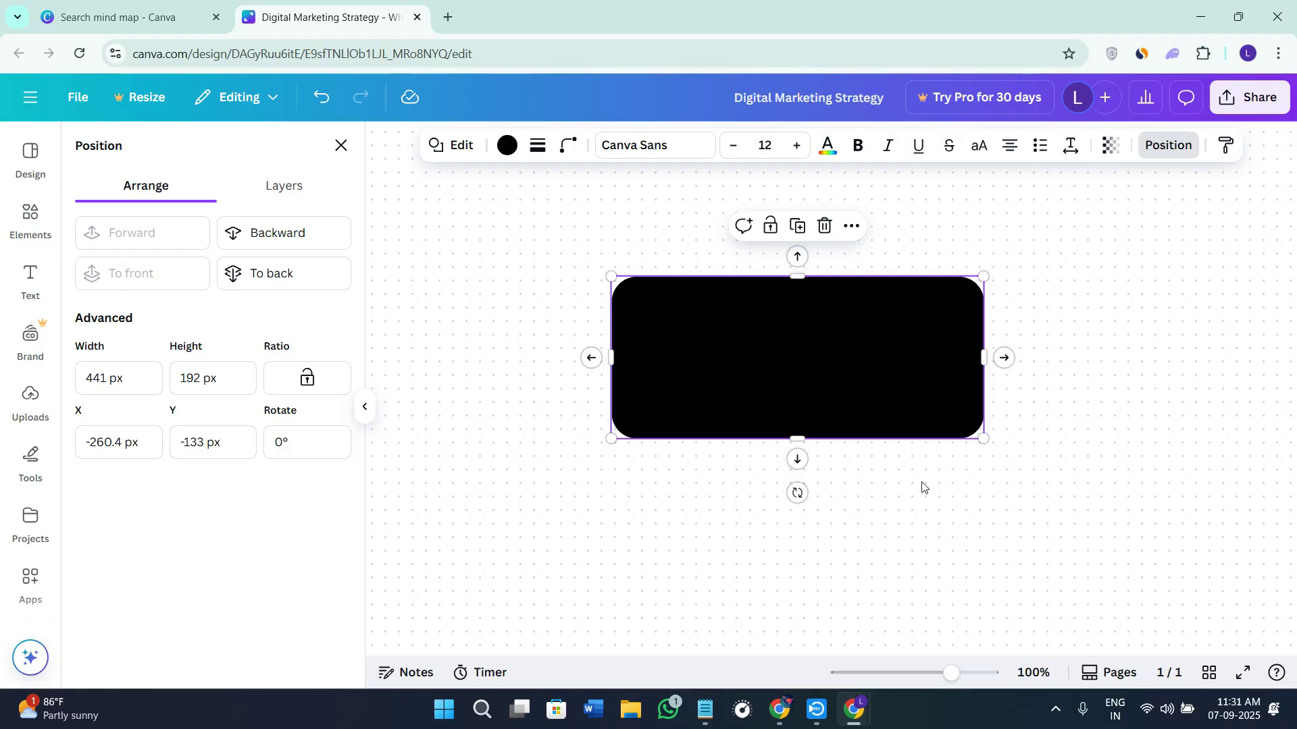
click(812, 388)
click(746, 365)
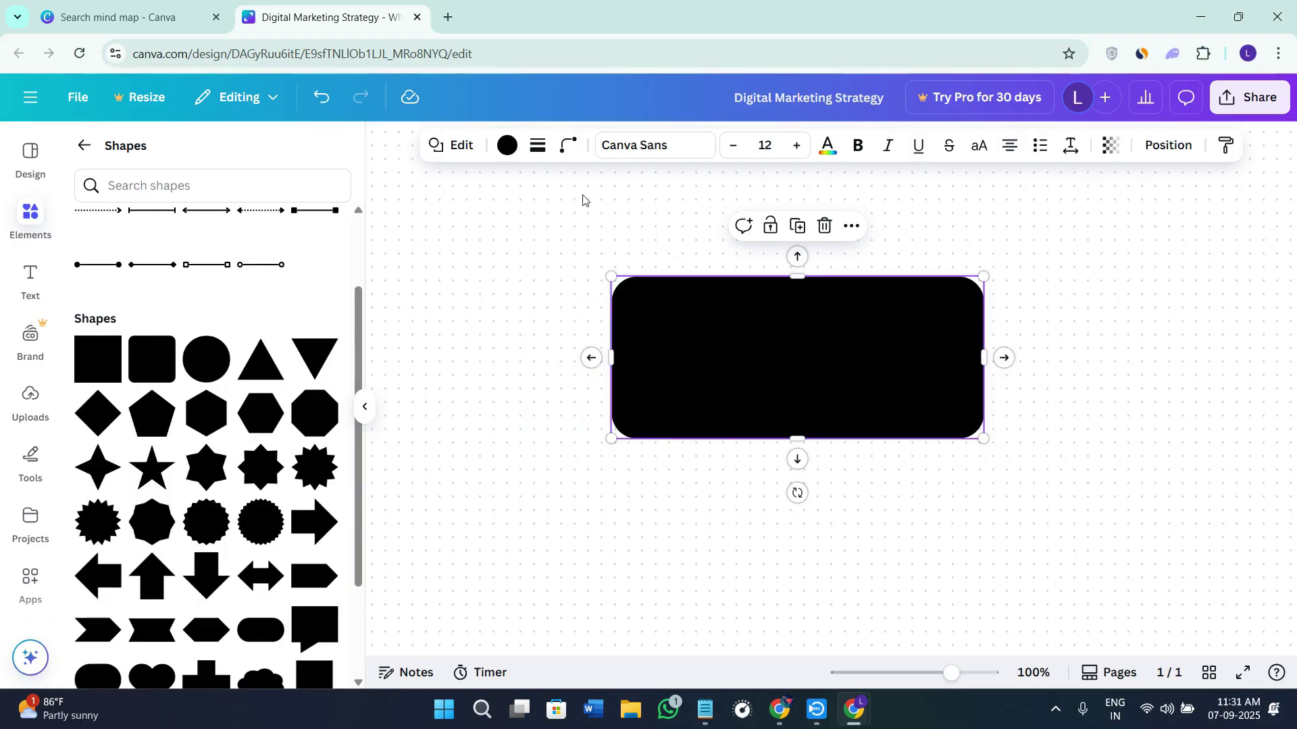
- Fill the rectangle orange and send it behind the title text
click(508, 146)
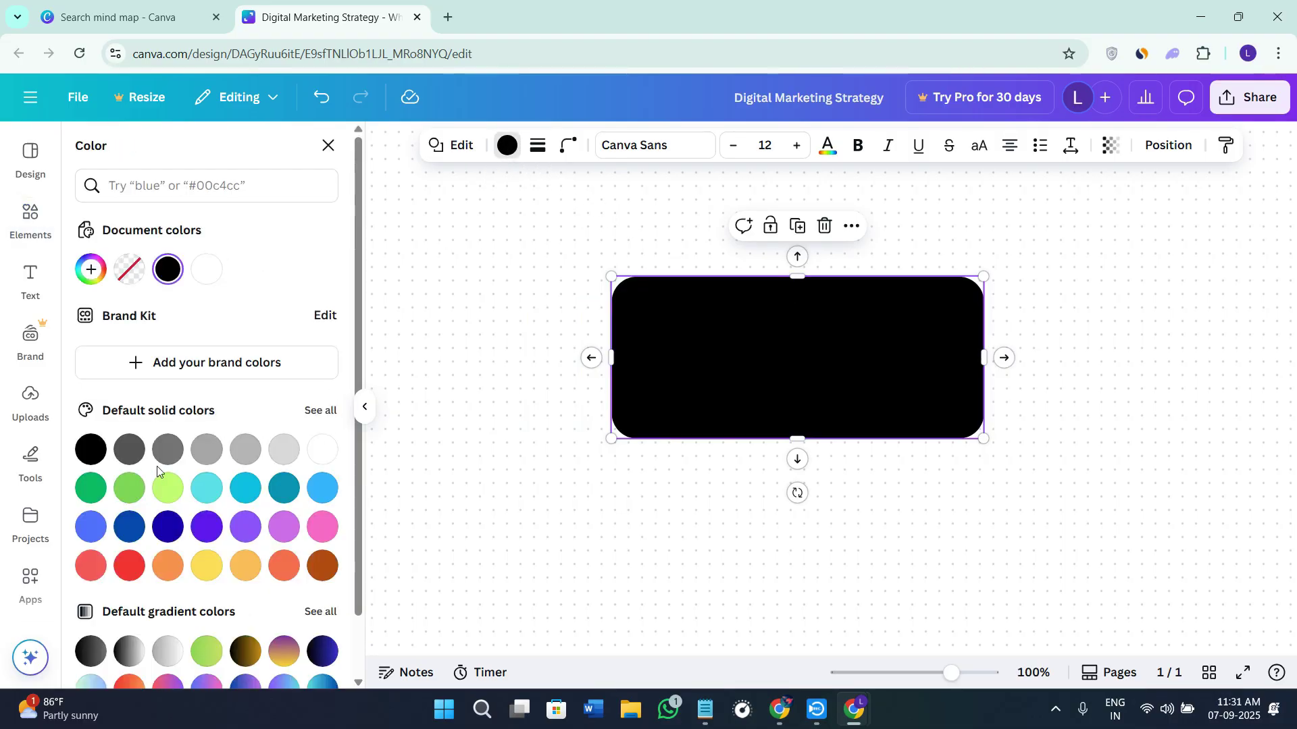
scroll(179, 518, down, 1)
scroll(179, 518, down, 1)
click(168, 497)
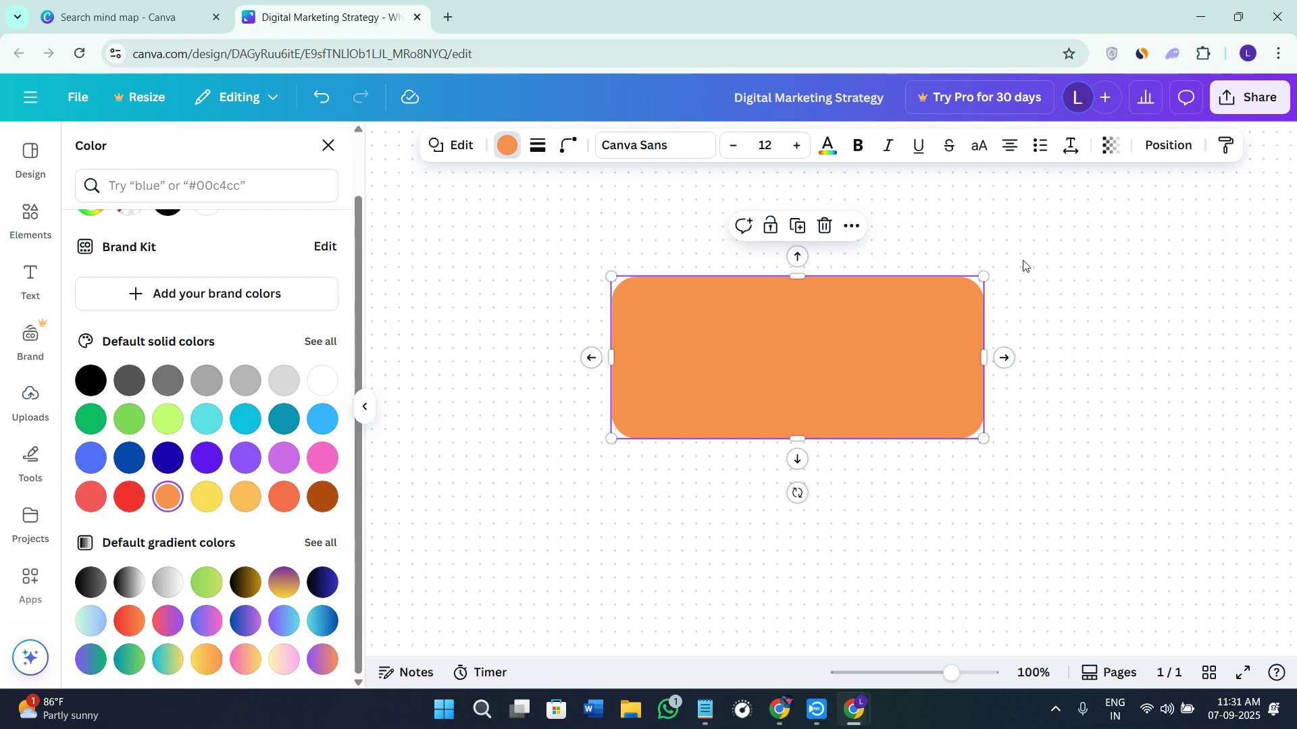
click(1168, 145)
click(254, 233)
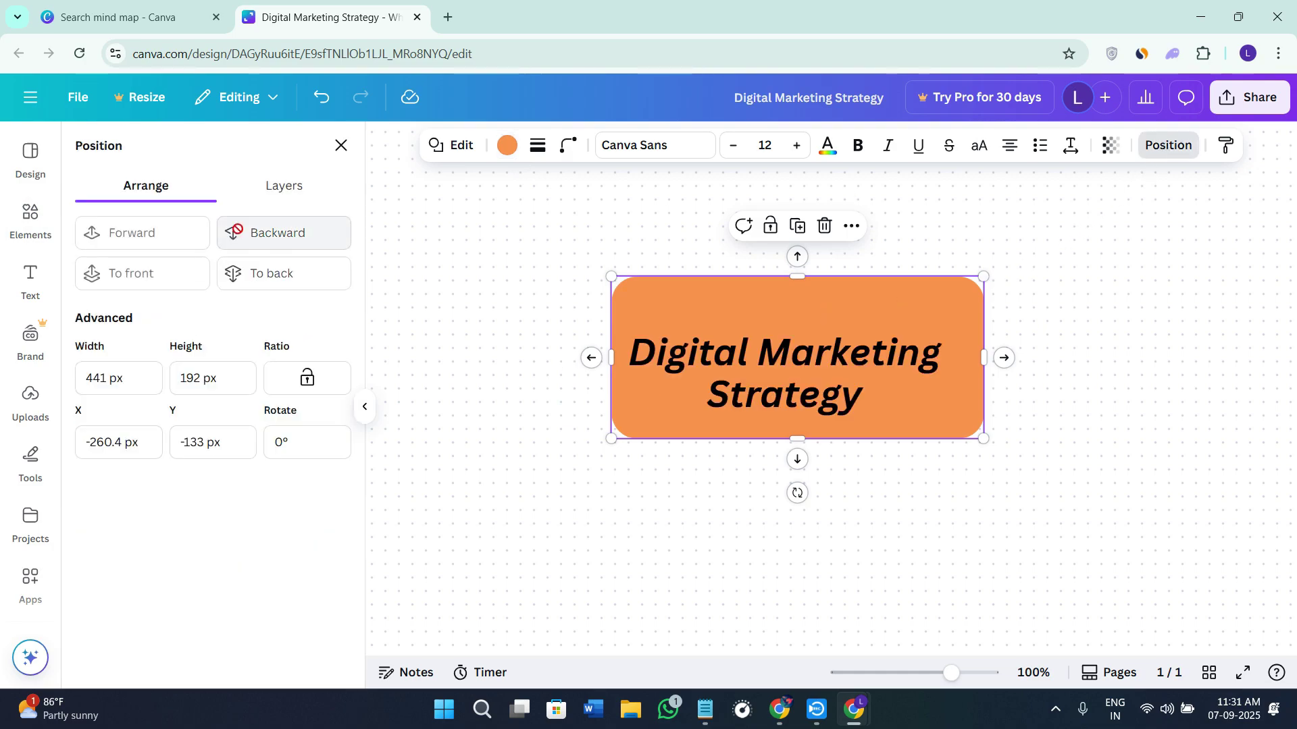
- Enlarge the title to 36.6 and centre it in the orange box, zoomed out to 39%
click(851, 410)
drag(865, 387, 832, 358)
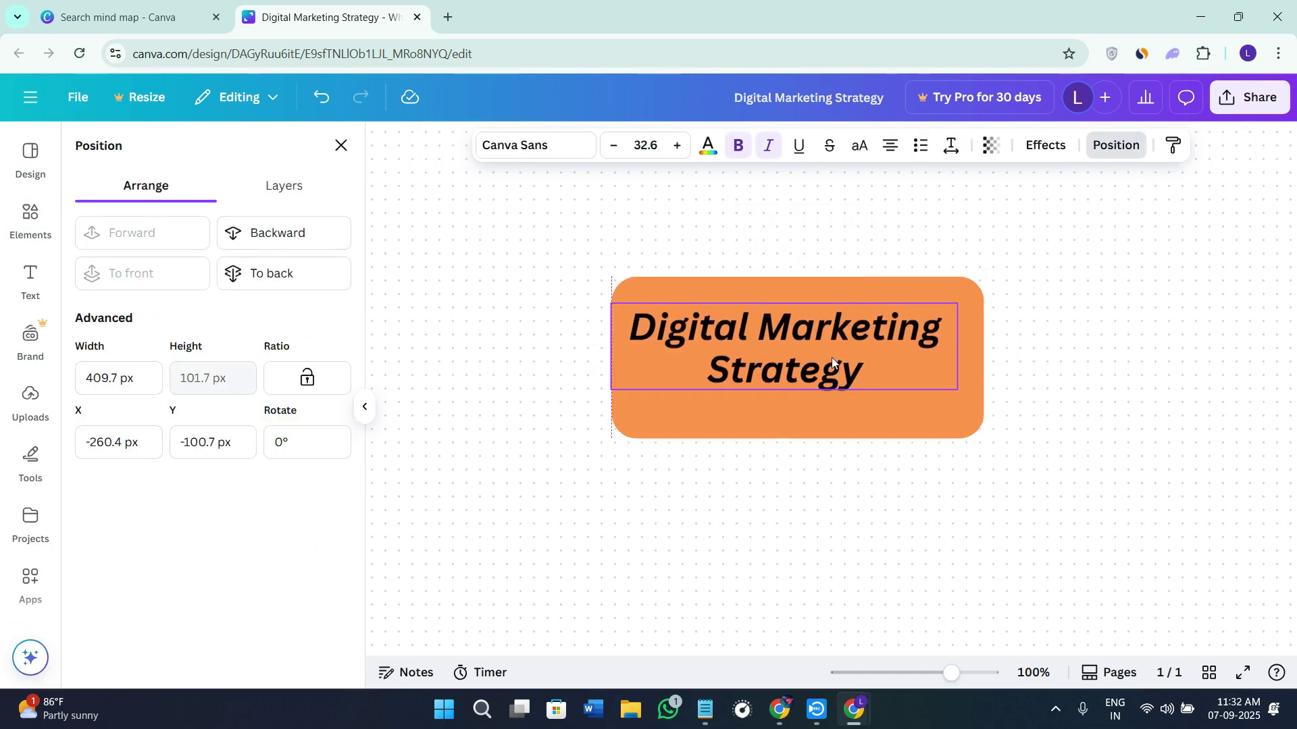
drag(956, 390, 999, 400)
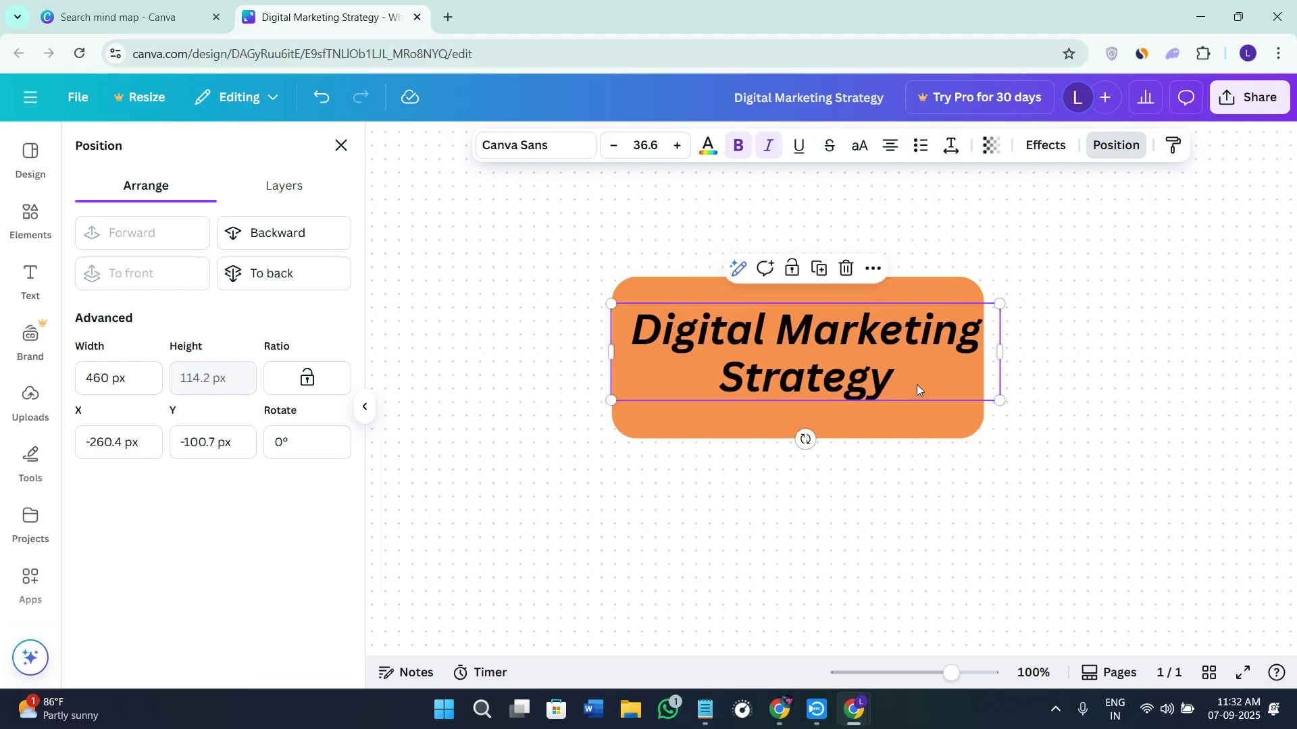
drag(918, 388, 906, 392)
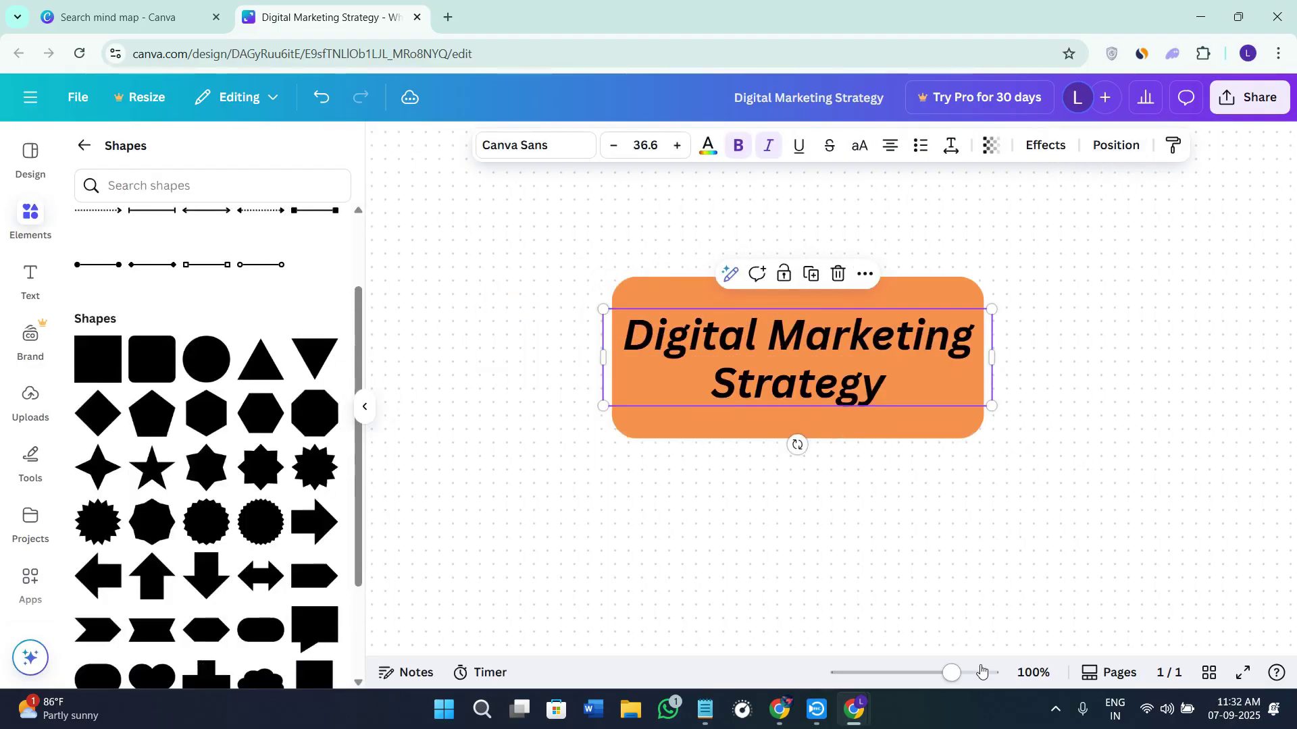
drag(940, 674, 918, 674)
click(981, 599)
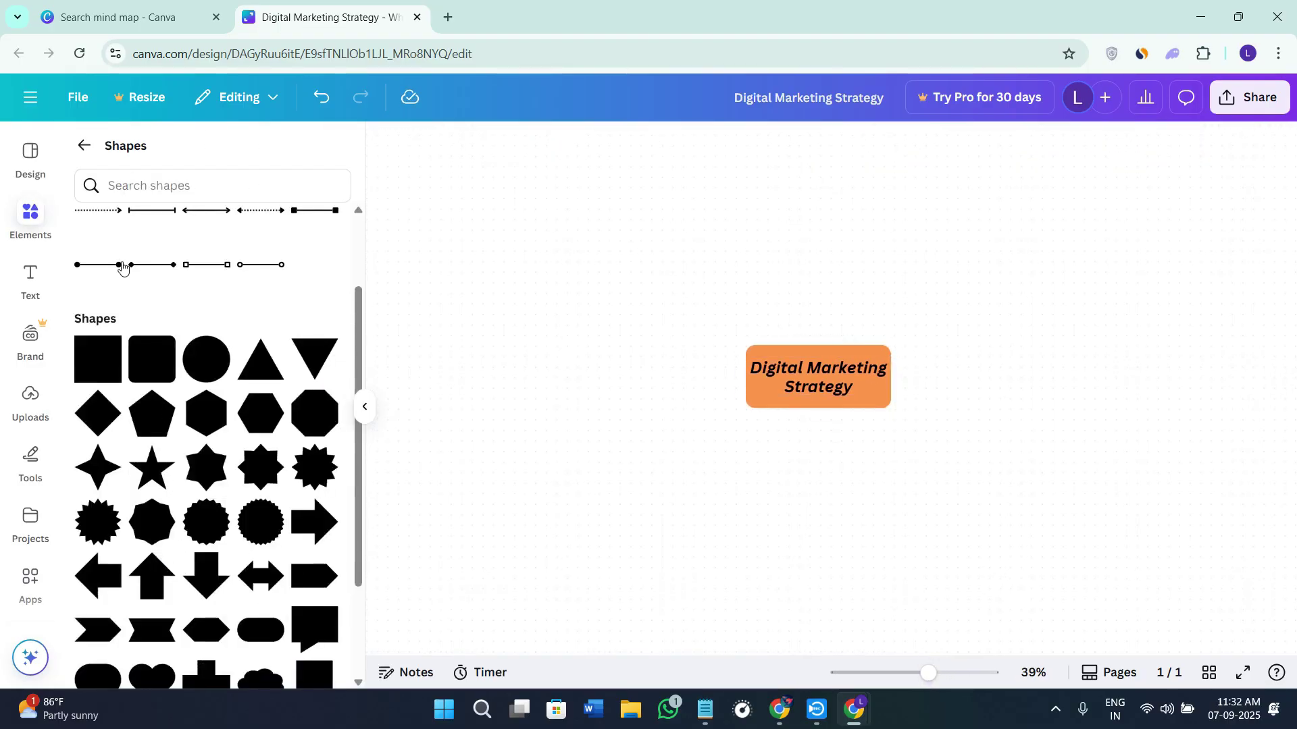
click(46, 214)
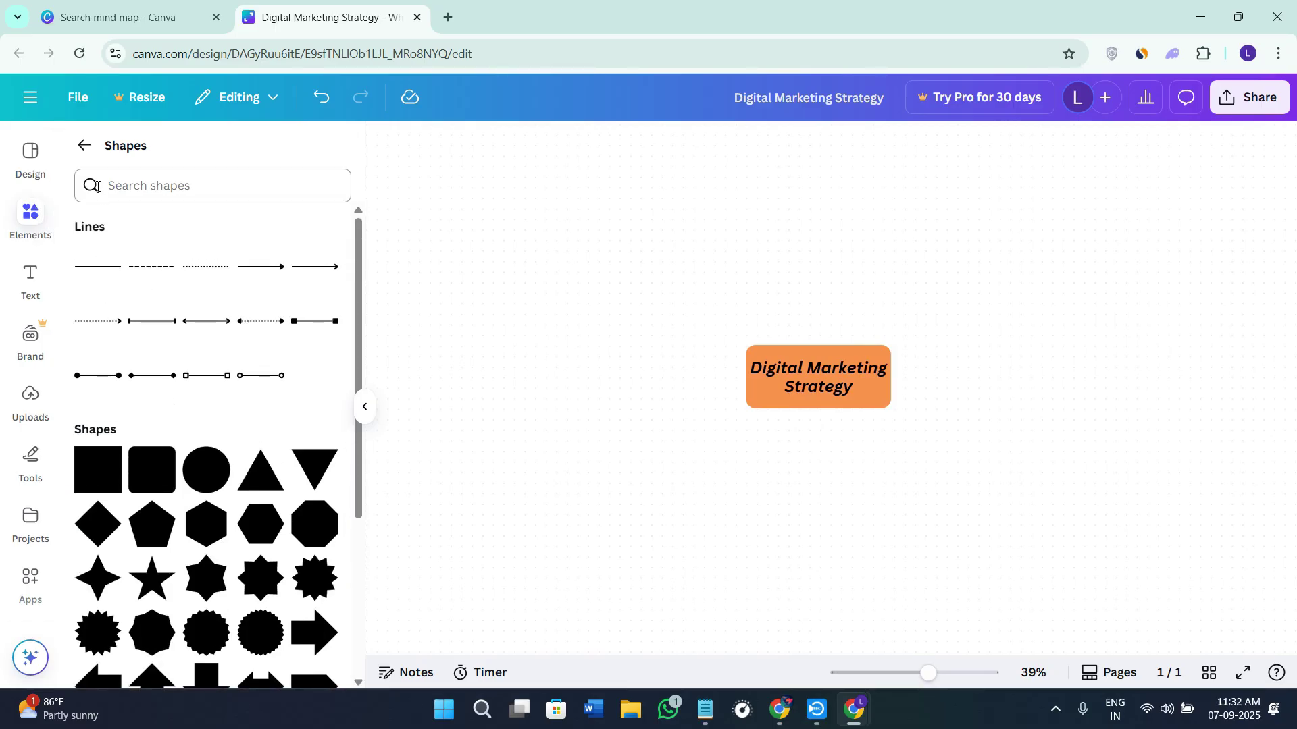
- Search elements for 'arrow' and add a curved arrow graphic to the whiteboard
click(168, 158)
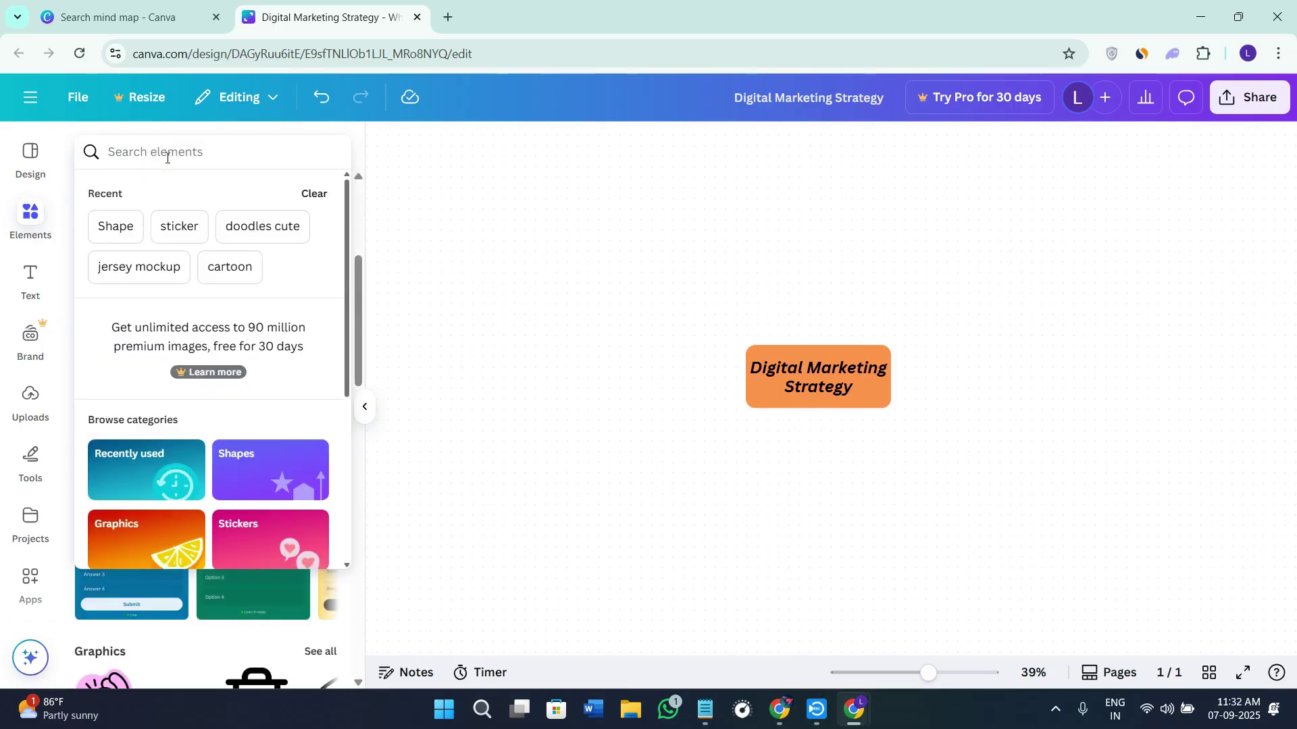
text(arrow)
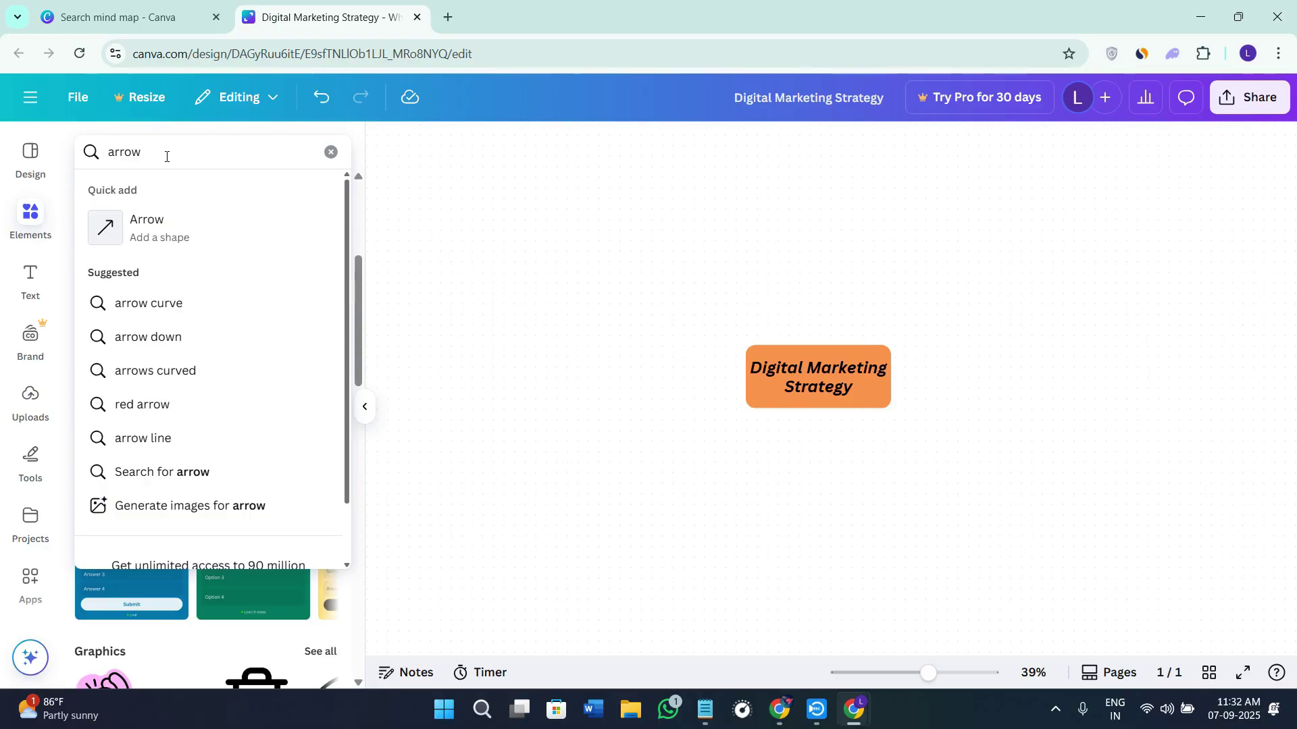
key(Return)
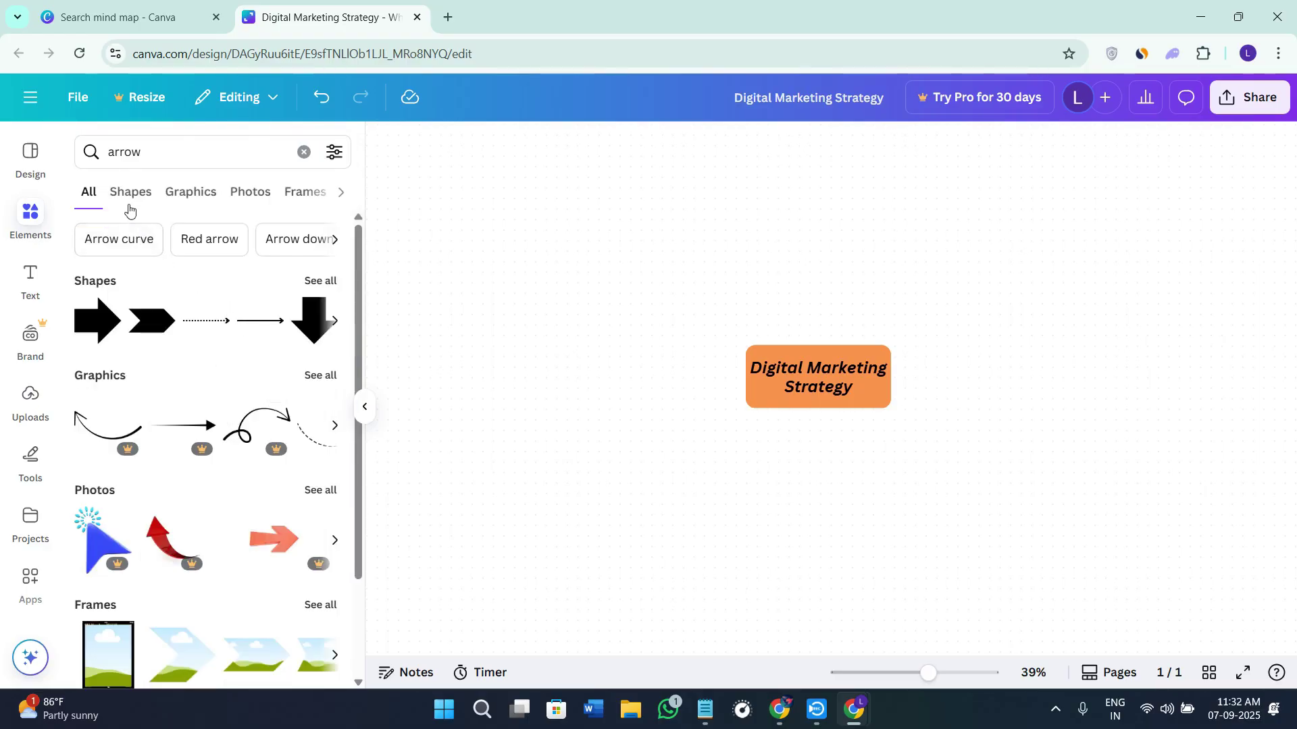
click(129, 194)
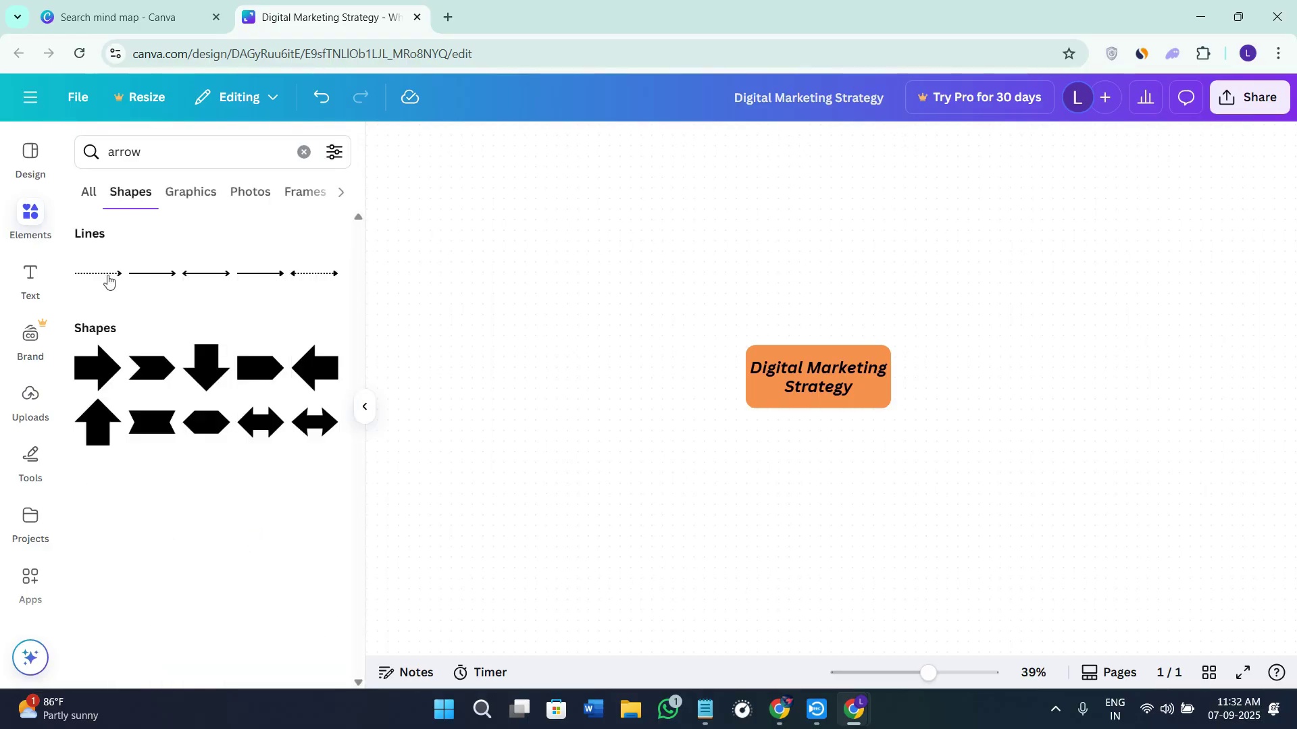
click(196, 192)
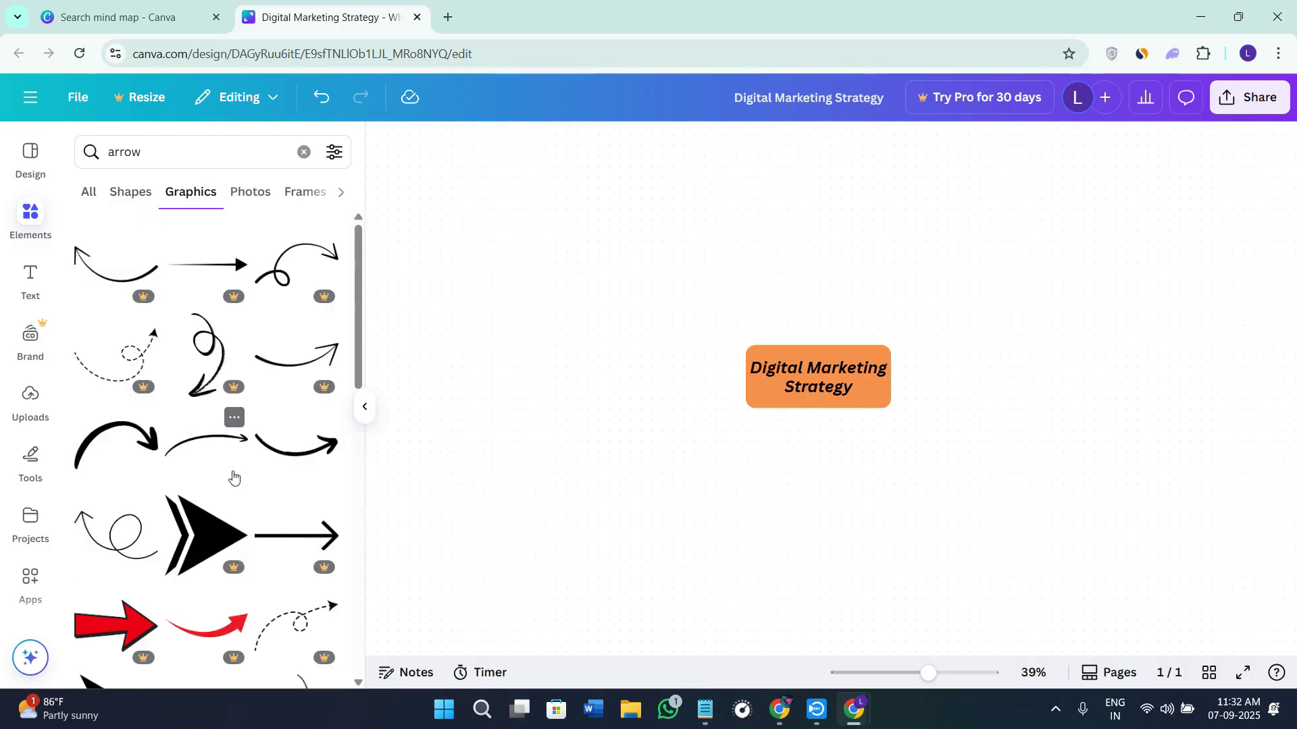
click(298, 447)
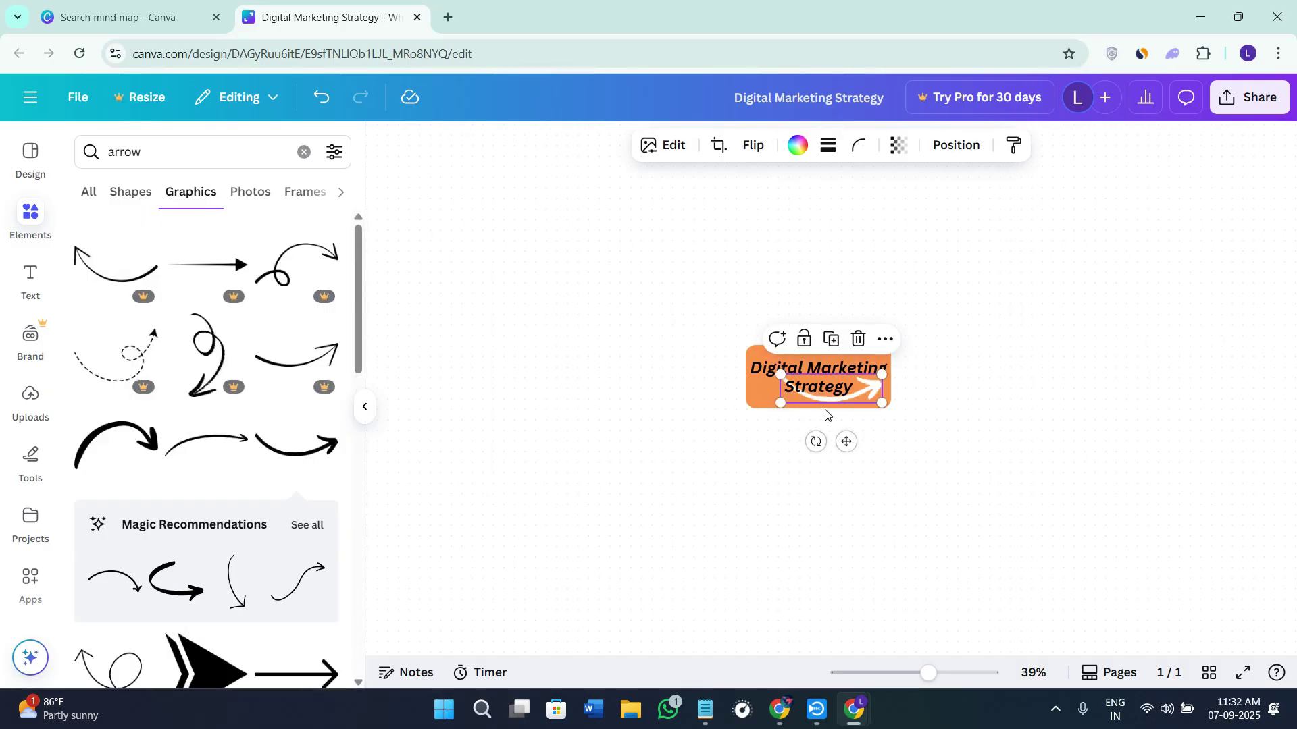
- Recolour the curved arrow grey and place it just below-right of the orange box
drag(836, 405, 970, 414)
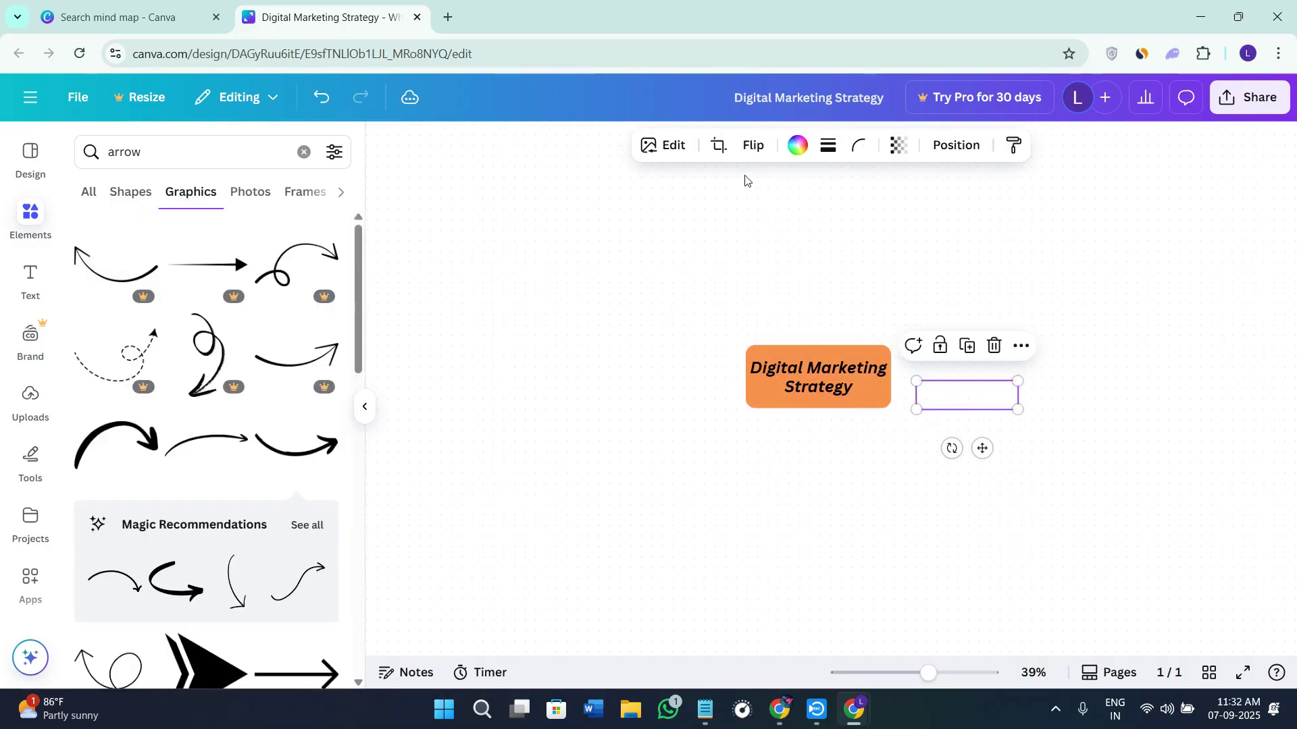
click(797, 145)
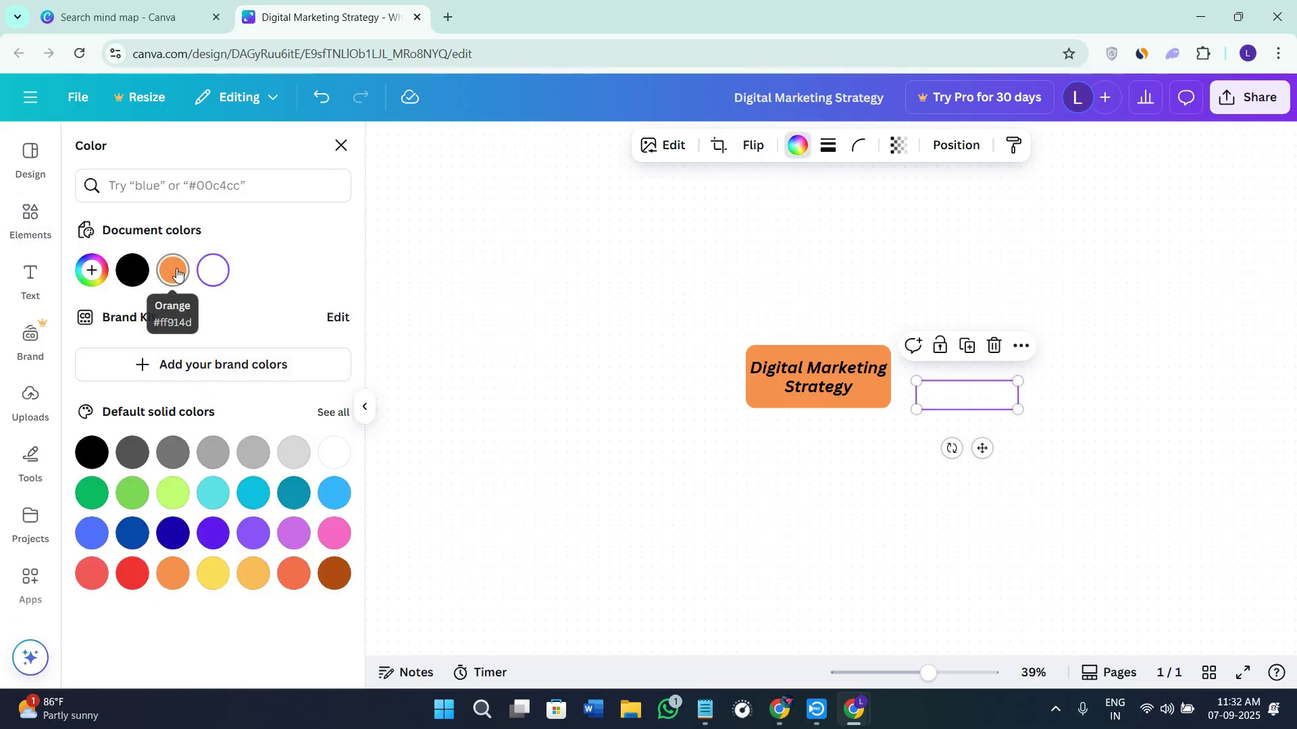
click(174, 454)
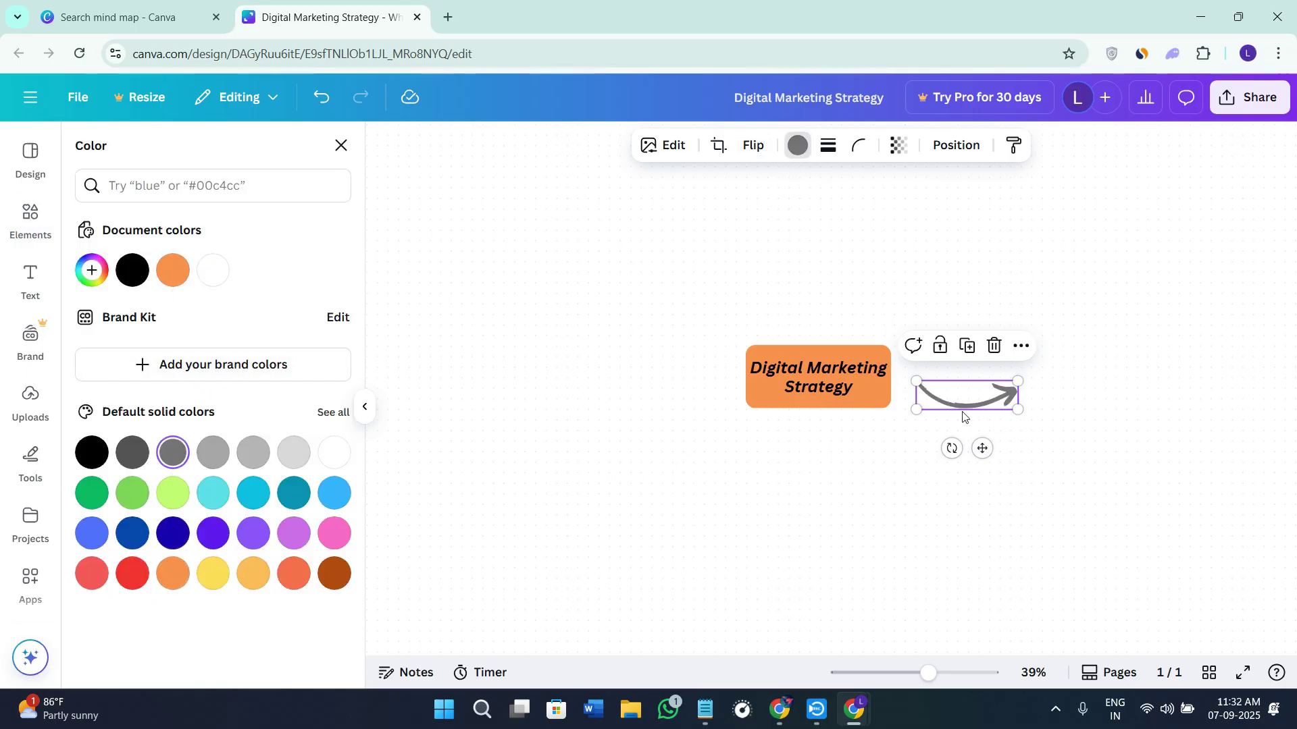
drag(964, 416, 1067, 484)
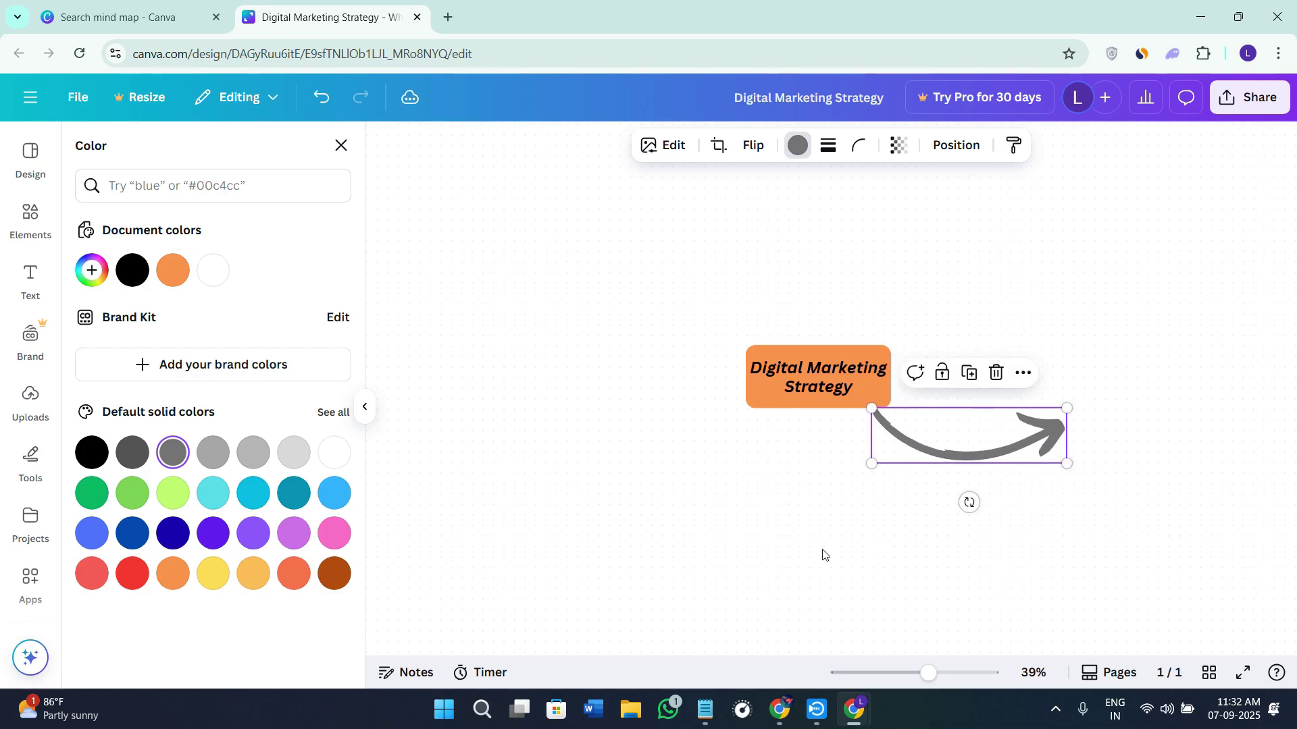
click(815, 550)
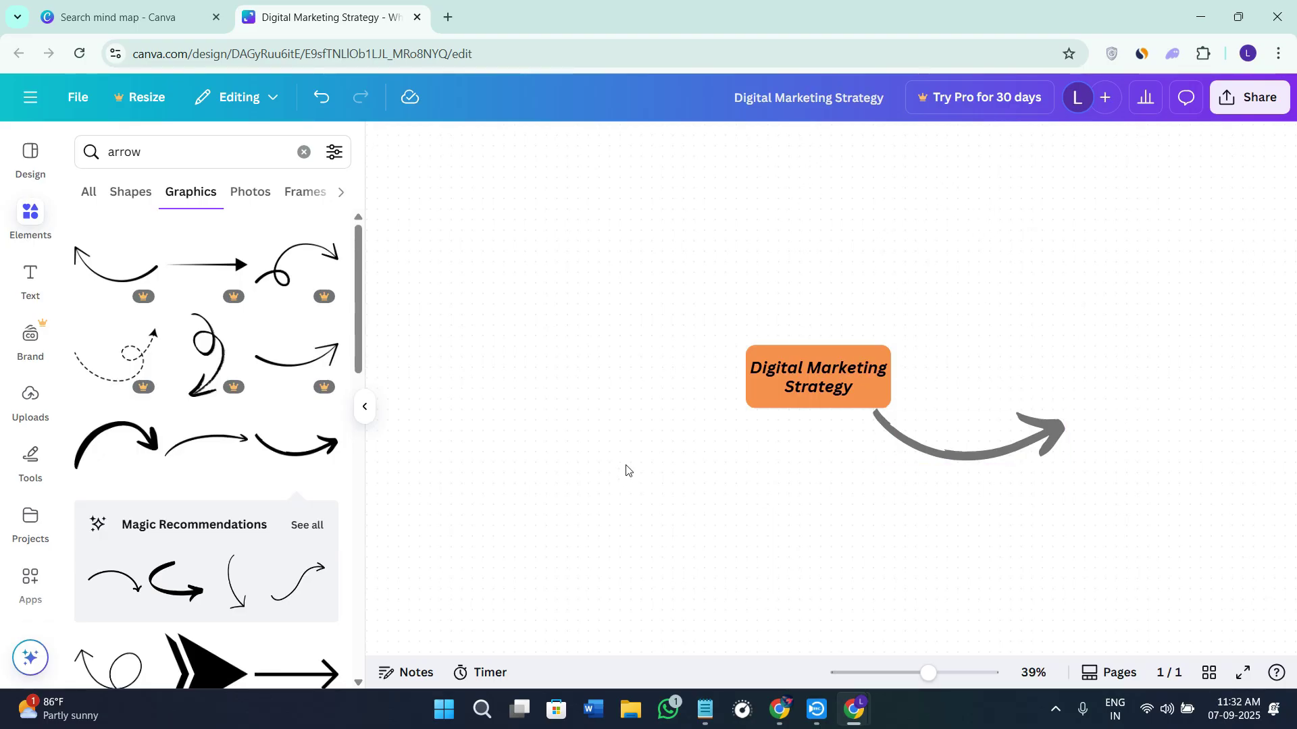
- Duplicate the grey arrow, flip it vertically and align it above the orange box
click(962, 446)
key(ctrl+d)
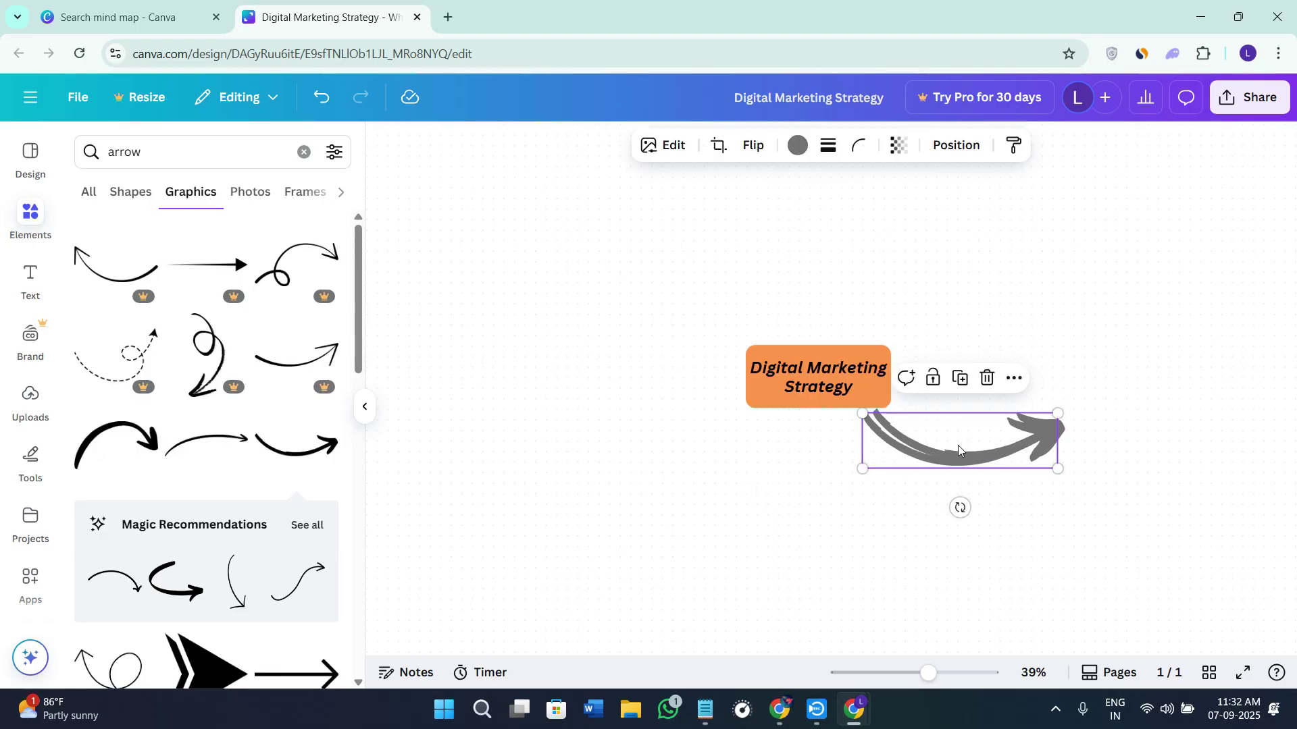
drag(962, 446, 954, 312)
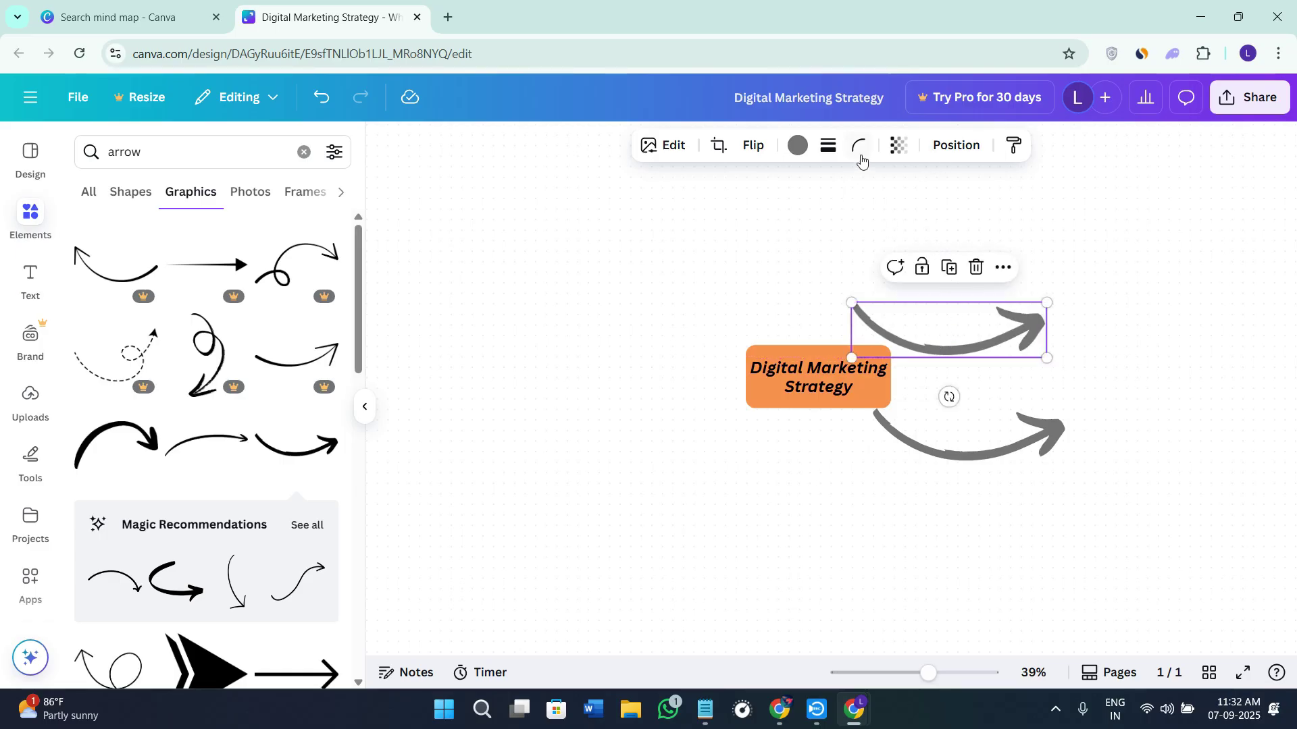
click(753, 145)
click(770, 190)
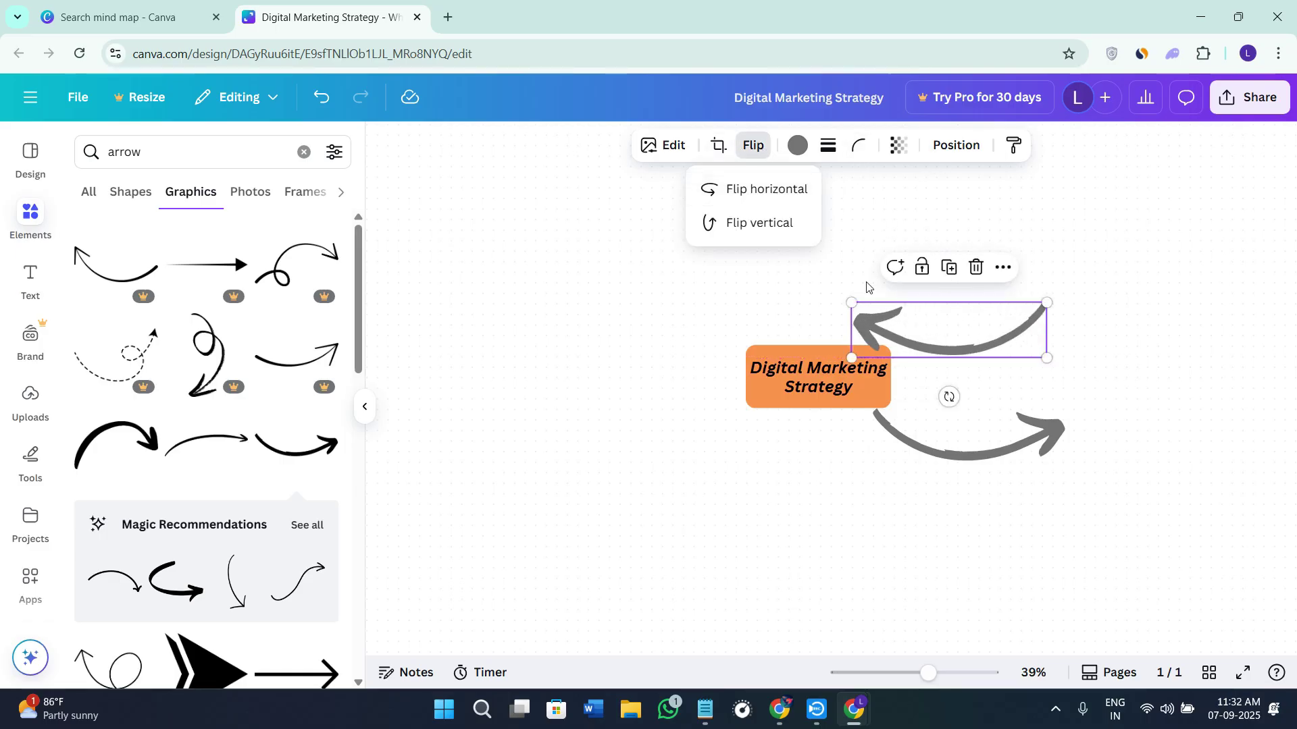
click(774, 223)
click(708, 189)
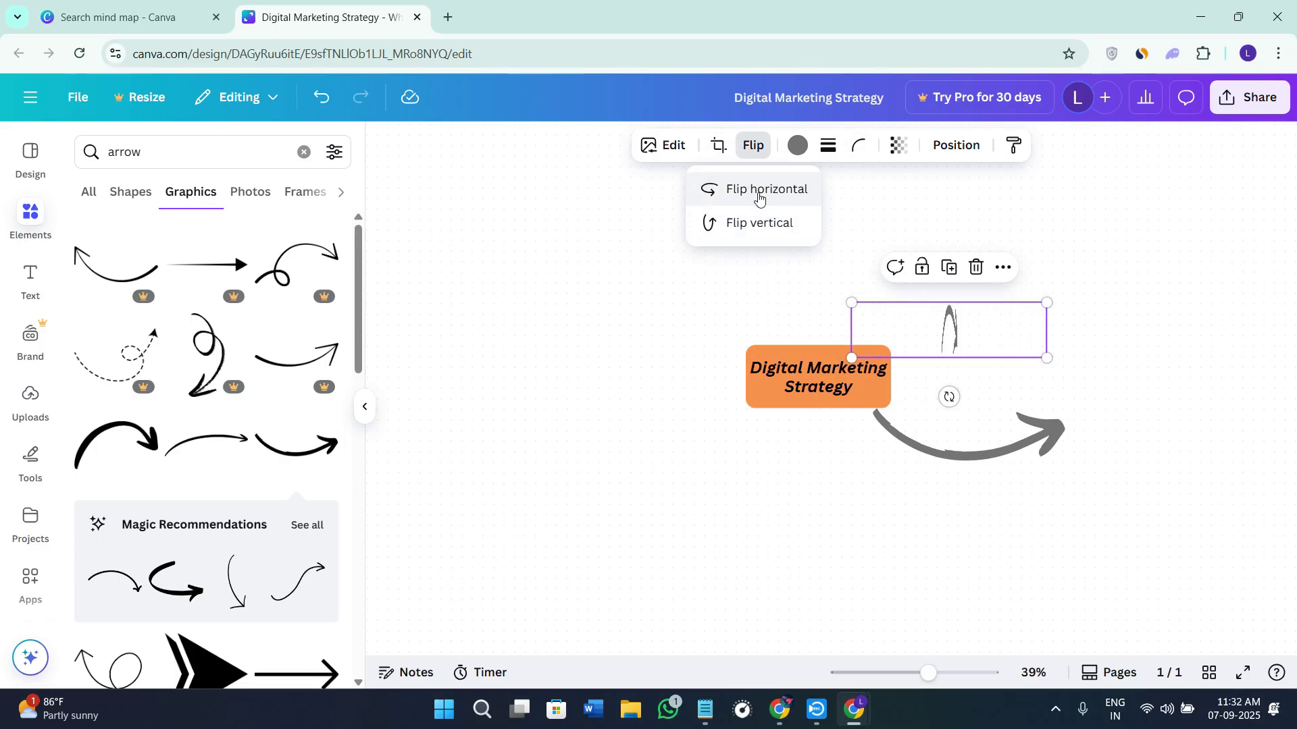
drag(918, 315, 941, 301)
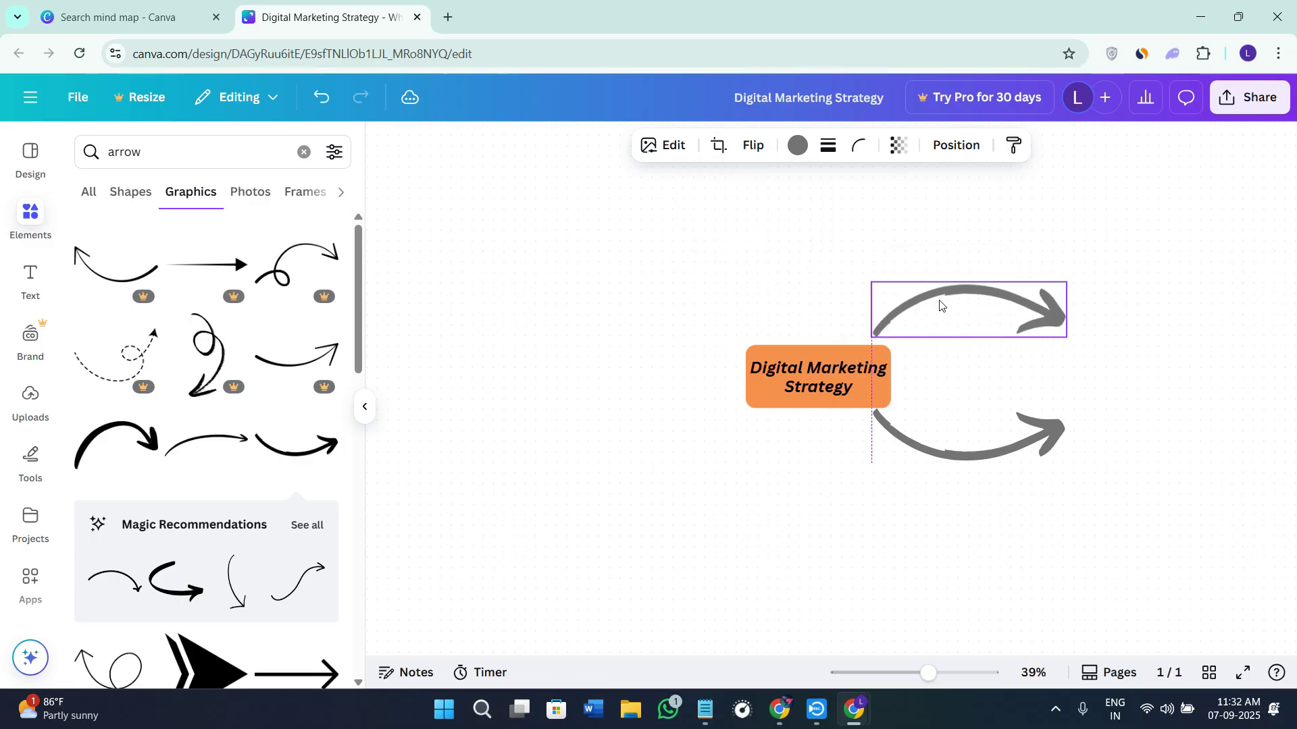
click(829, 478)
- Group both arrows, copy the pair to the left side, ungroup and flip horizontally
drag(1092, 506, 838, 242)
click(913, 248)
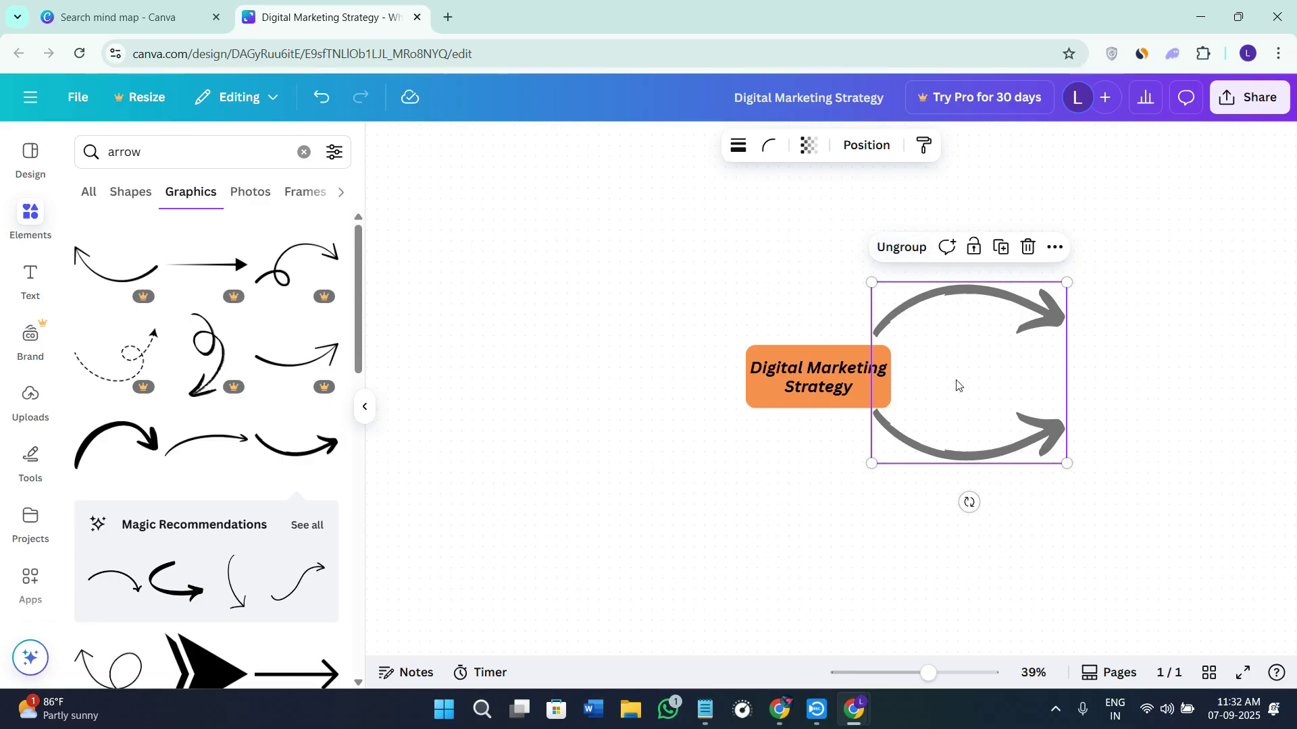
drag(957, 385, 669, 387)
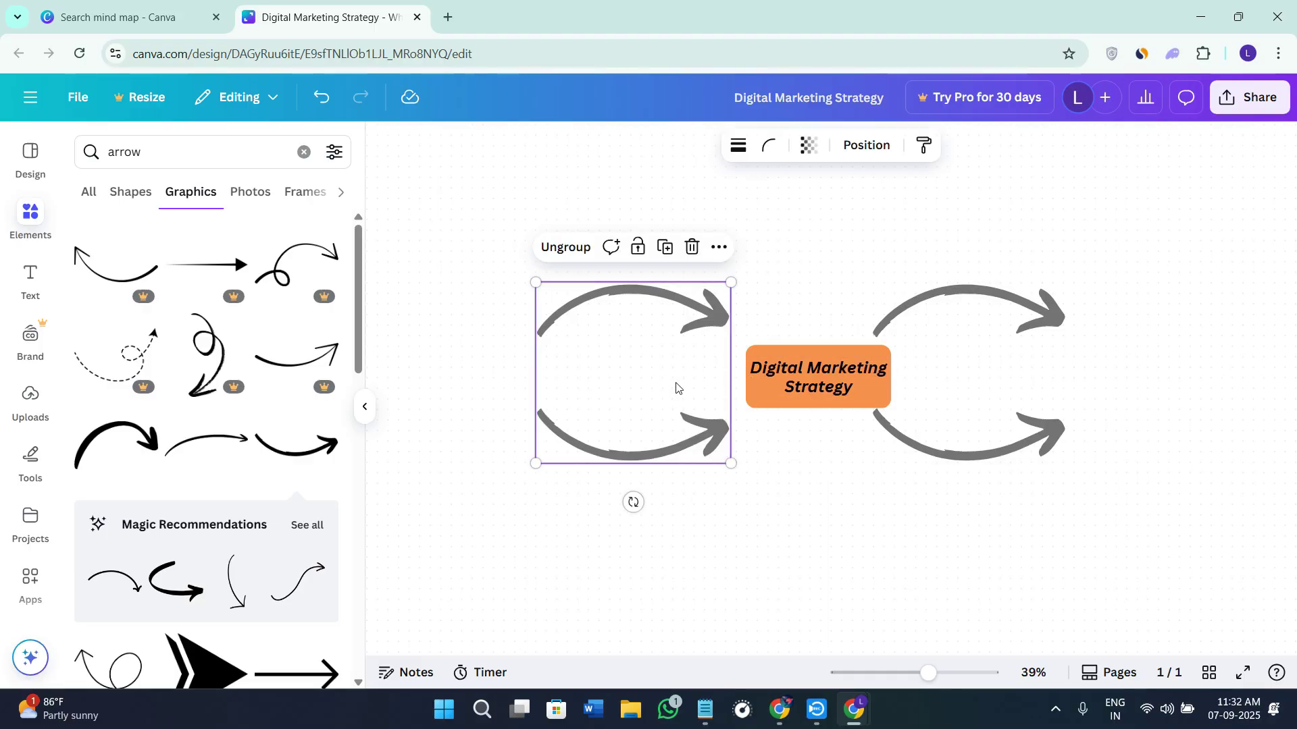
click(574, 248)
click(703, 145)
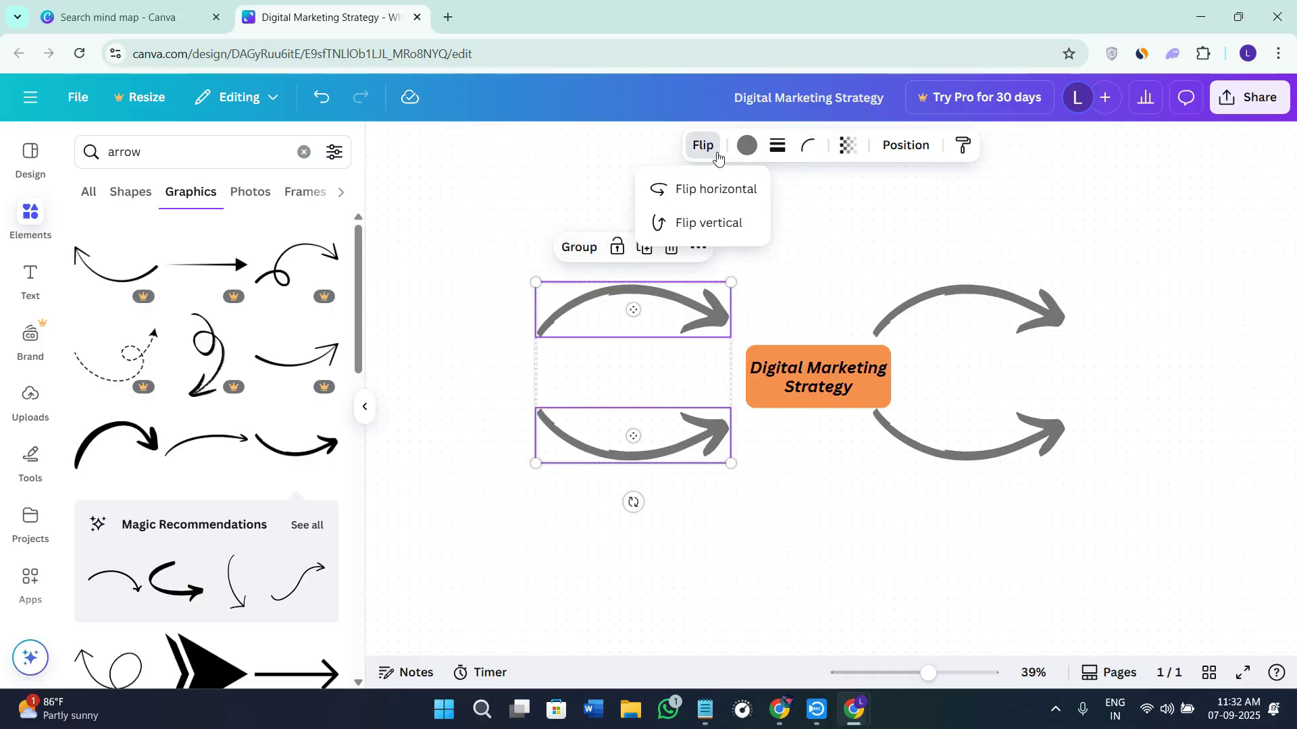
click(715, 198)
click(766, 280)
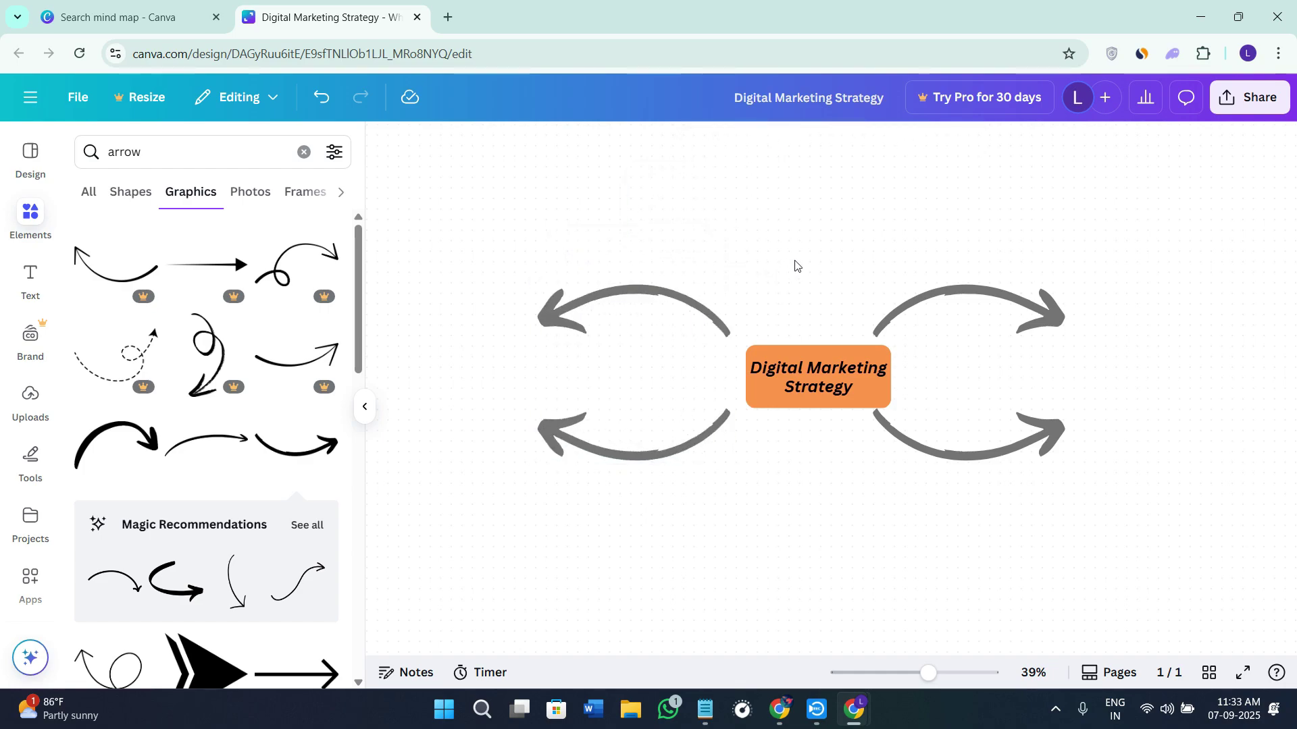
- Hide the side panel and move the right arrow pair further right
click(364, 407)
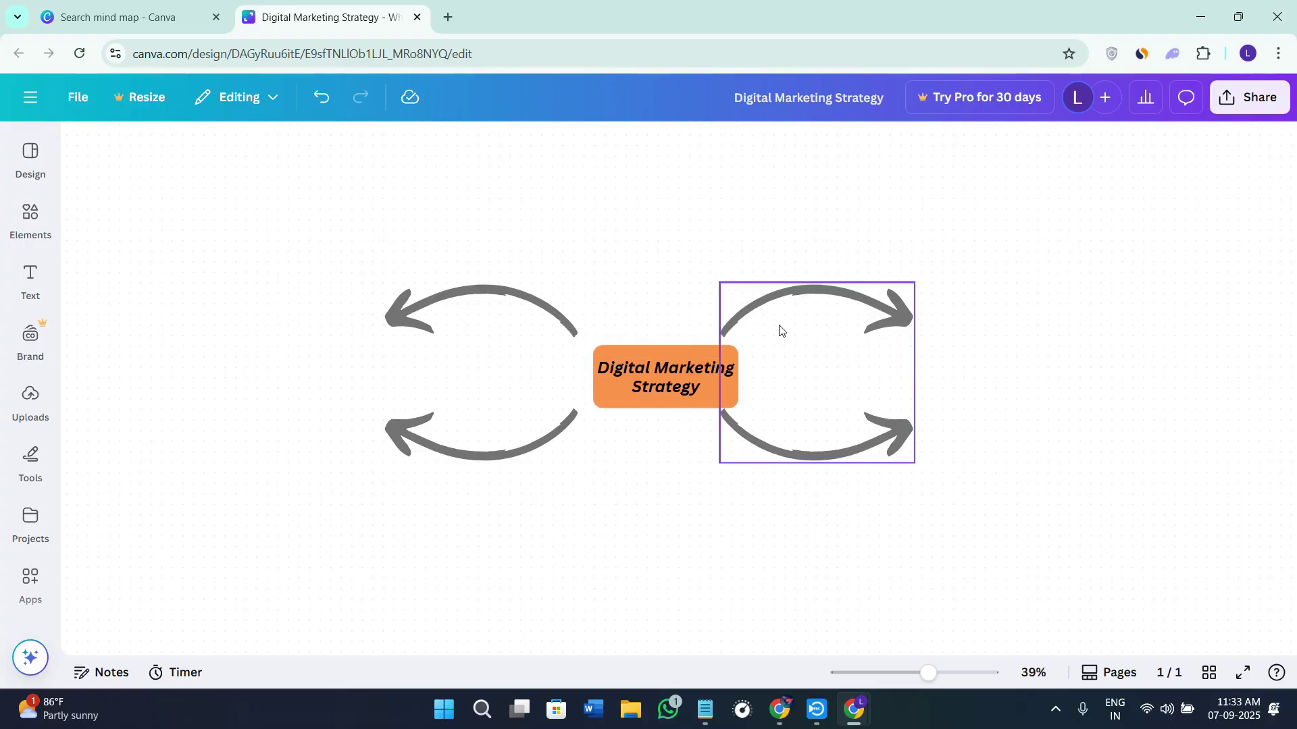
drag(819, 424, 849, 425)
click(642, 488)
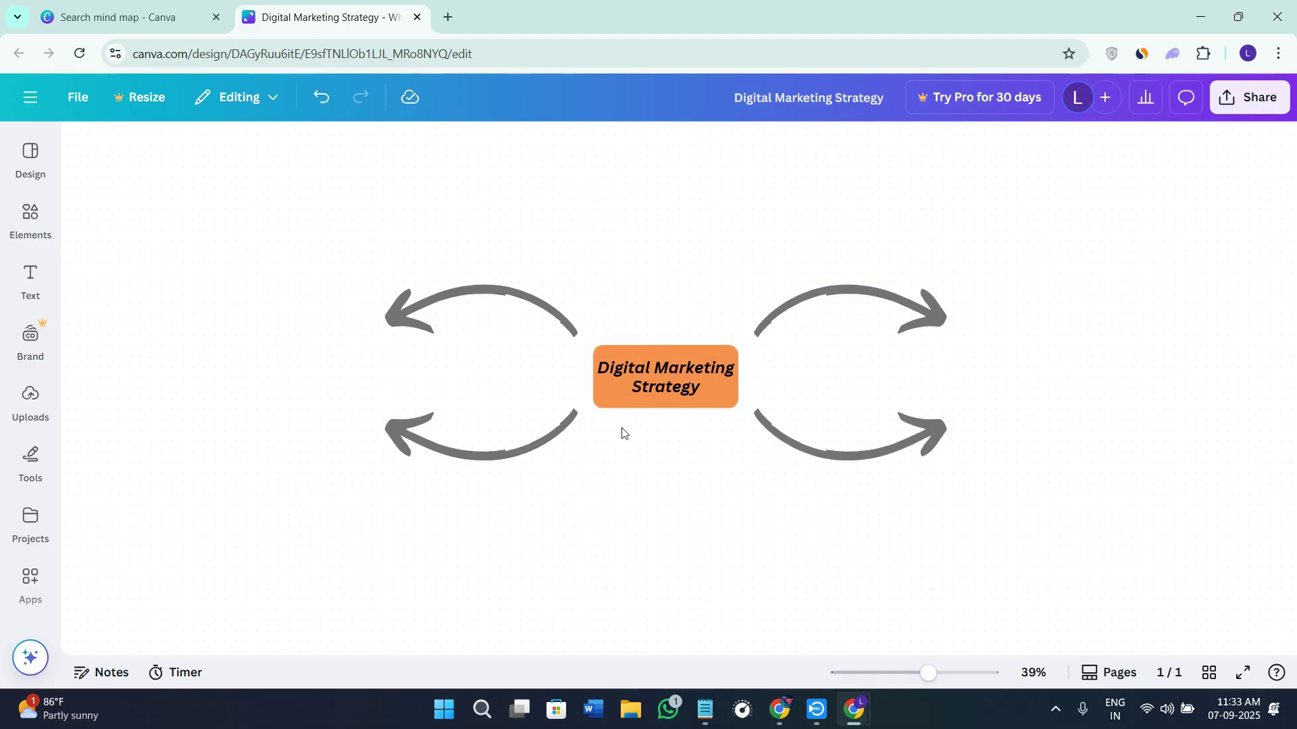
- Copy the orange title box four times, placing one at each arrow tip
click(662, 379)
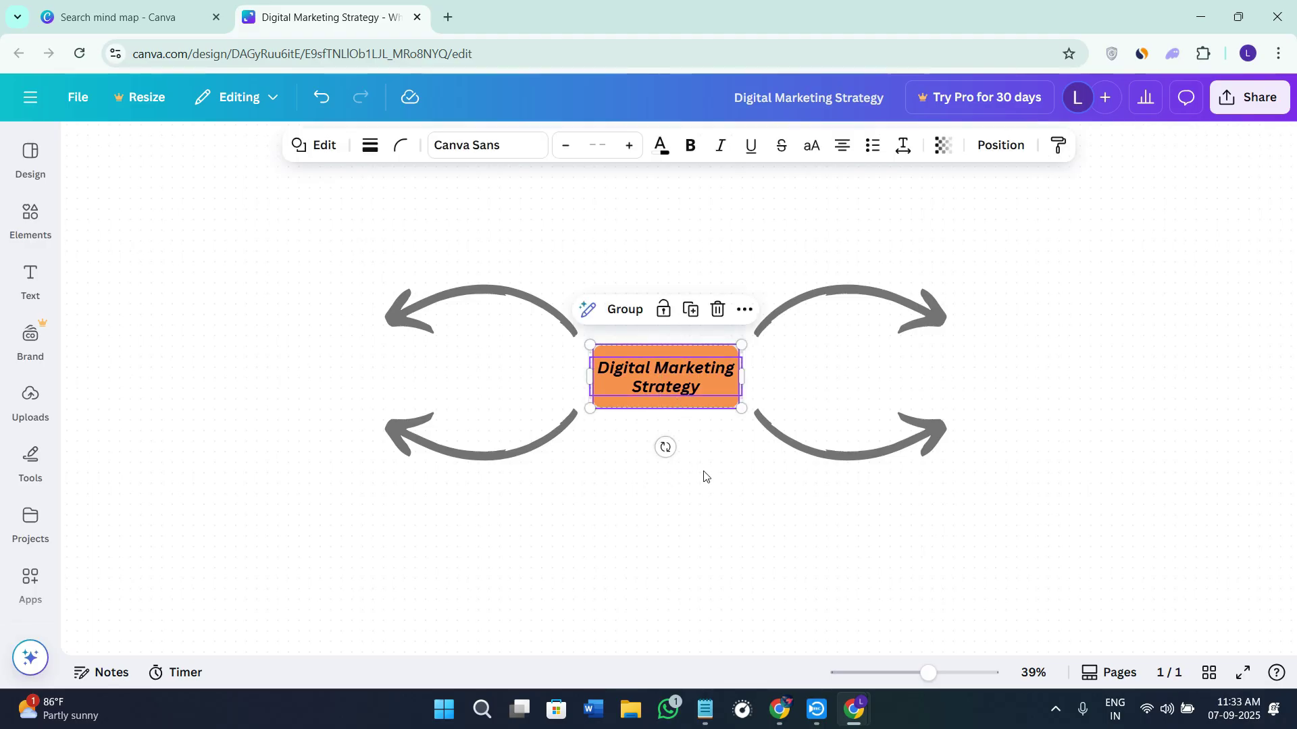
key(ctrl+d)
drag(699, 472, 299, 435)
click(406, 499)
key(ctrl+v)
drag(406, 500, 1051, 421)
key(ctrl+v)
click(1079, 498)
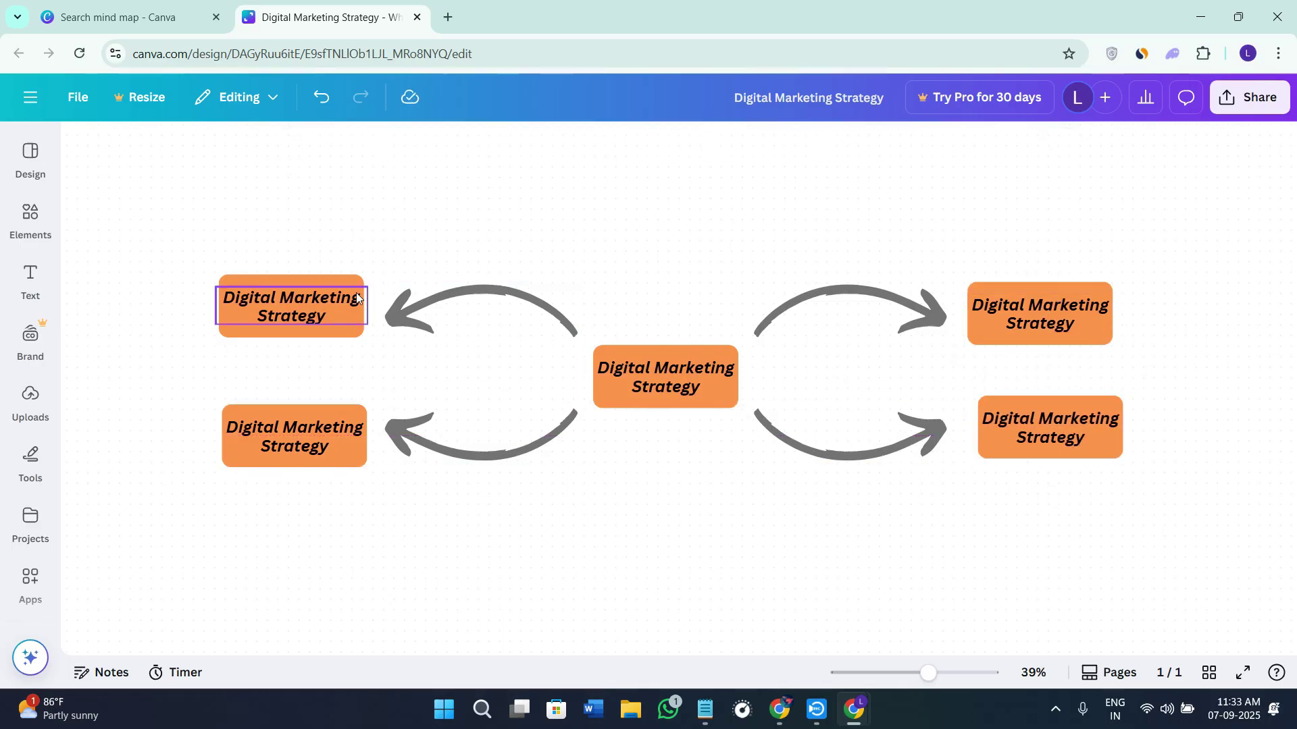
- Fill the upper-left box light green, keeping the lower-left box orange
click(310, 335)
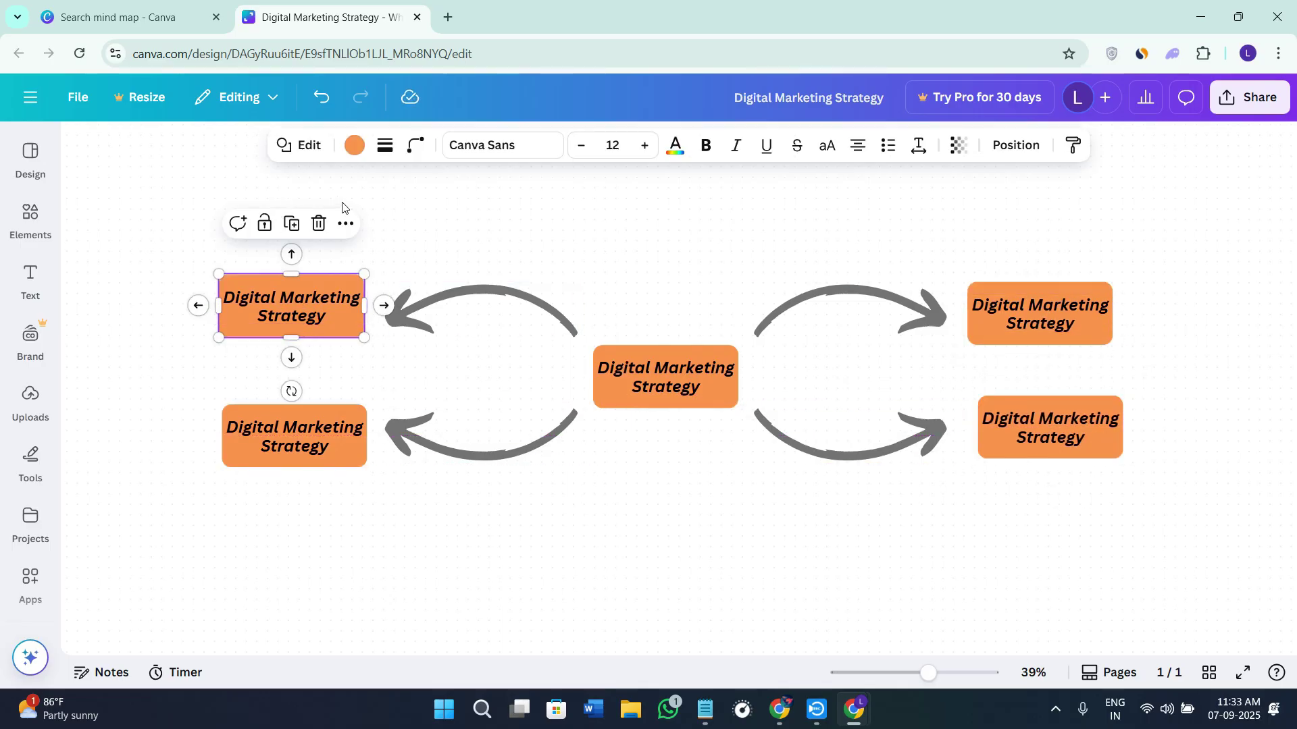
click(353, 154)
click(165, 533)
key(Escape)
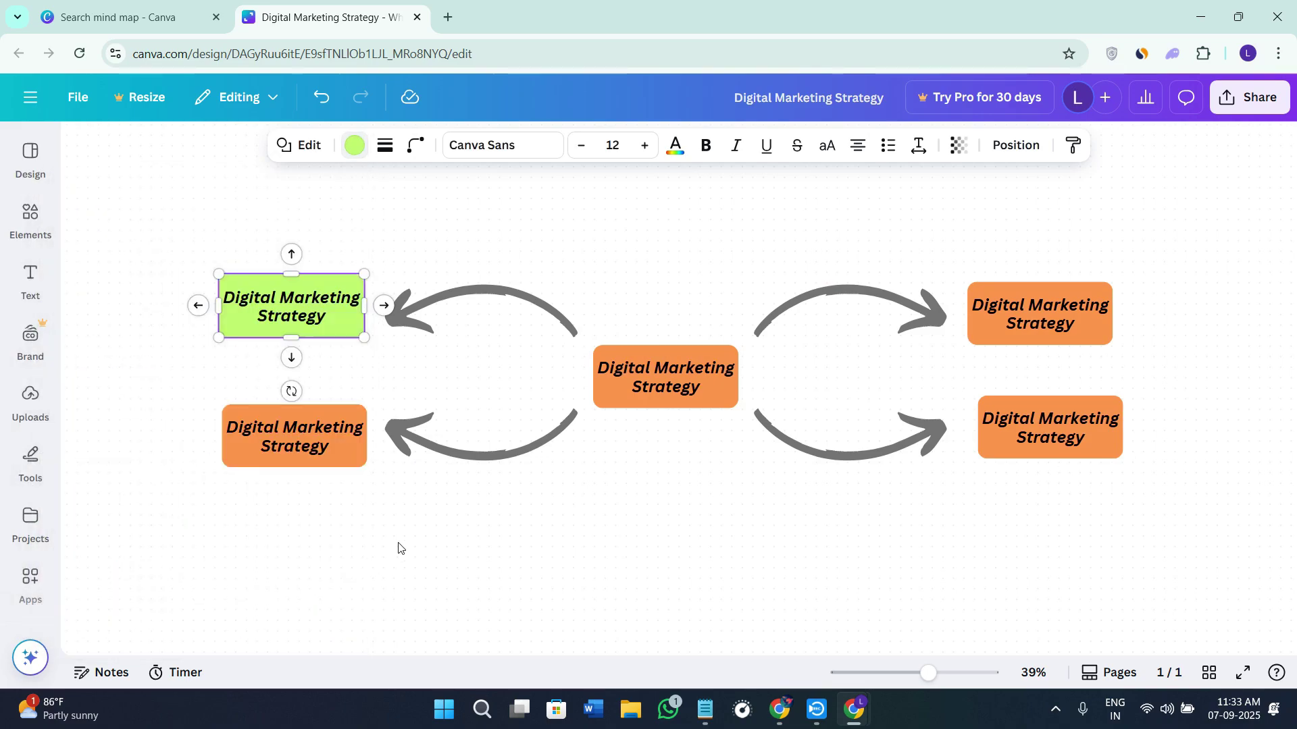
key(Escape)
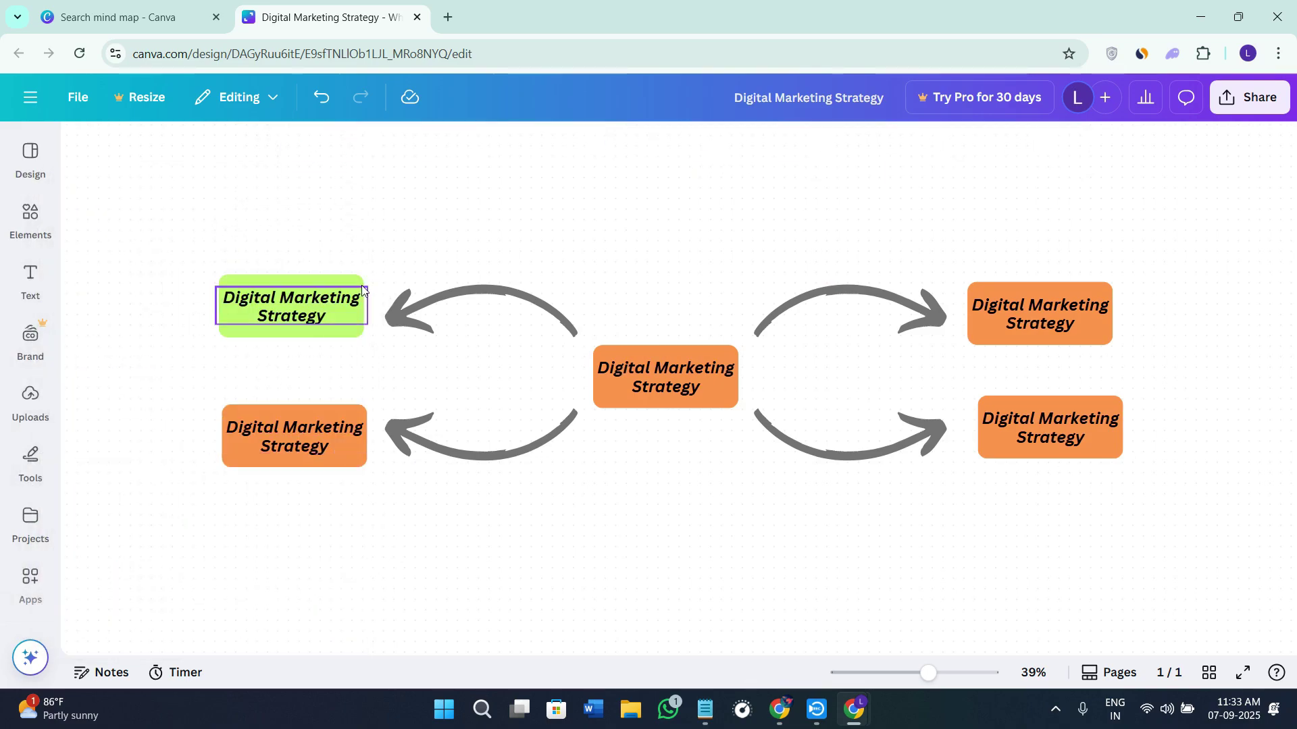
click(285, 439)
click(354, 146)
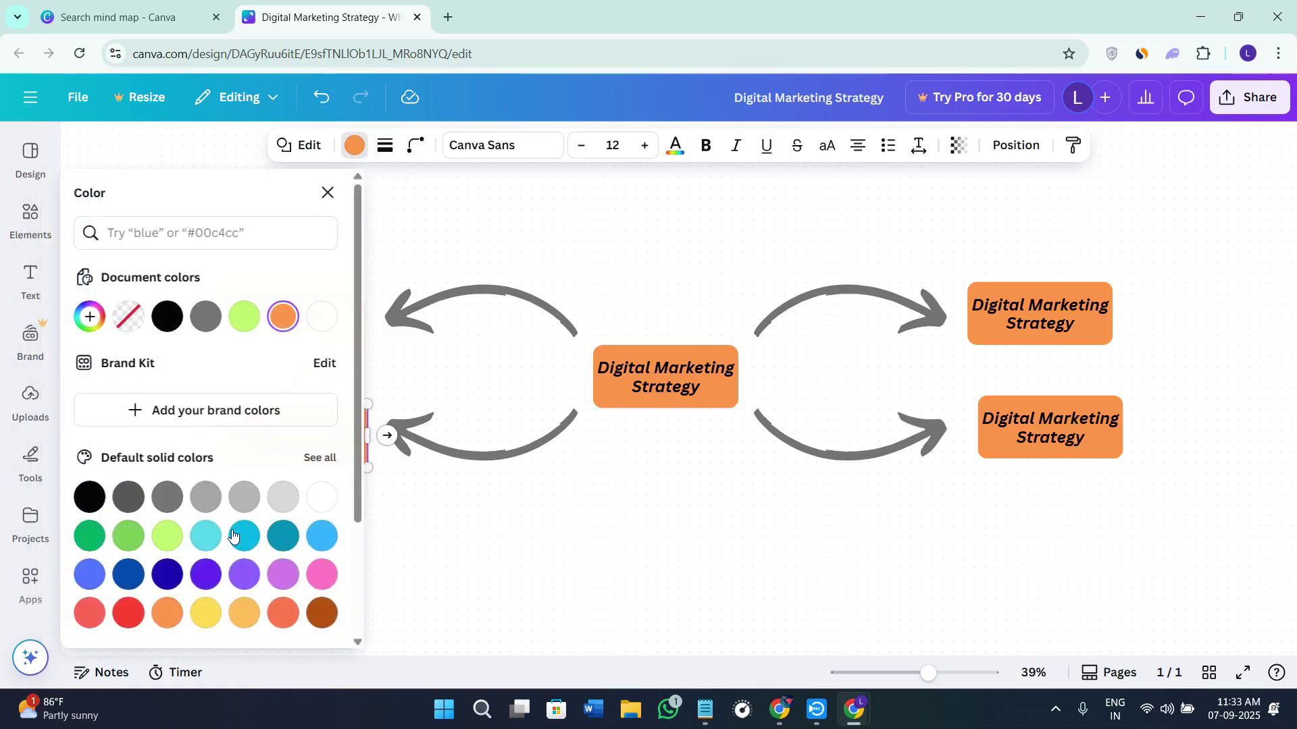
click(168, 613)
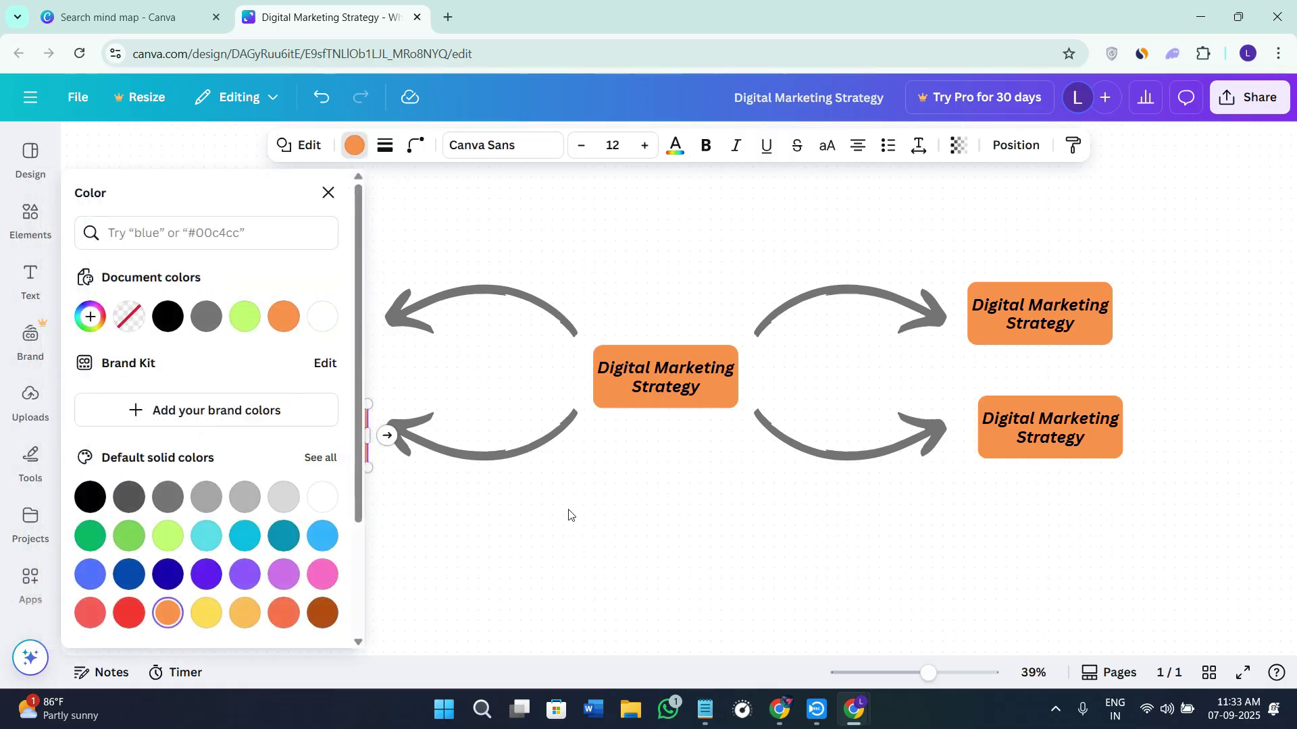
- Fill the upper-right box light green and the lower-right box violet
click(987, 341)
click(167, 536)
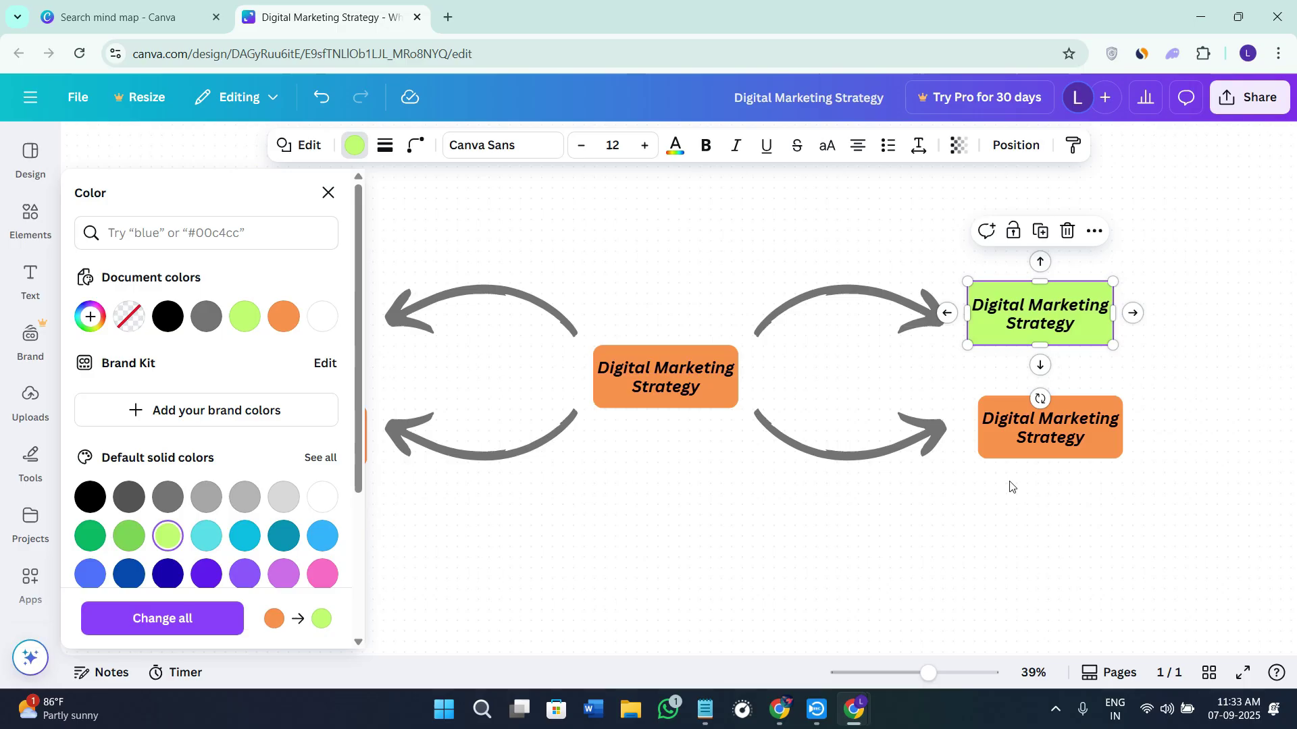
click(1042, 452)
click(206, 574)
key(Escape)
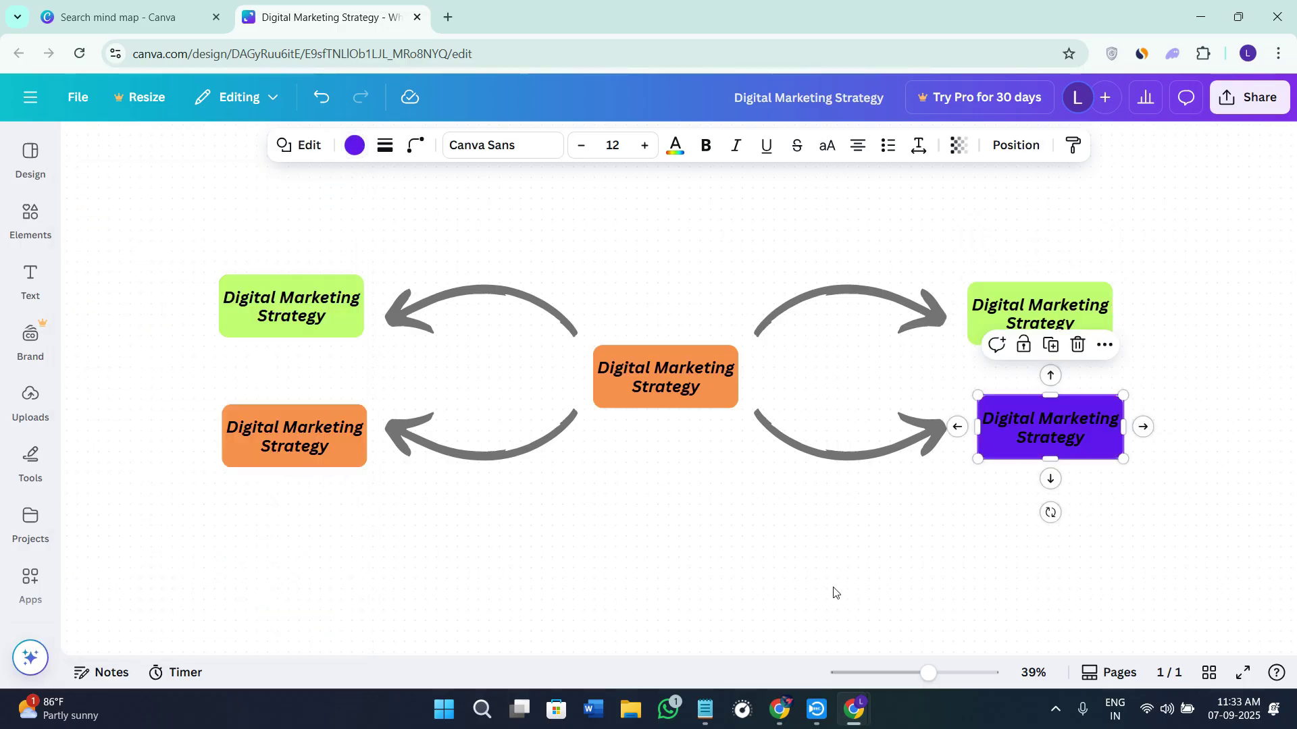
- Make the violet lower-right box's text white, then switch to the other Chrome window
click(1082, 428)
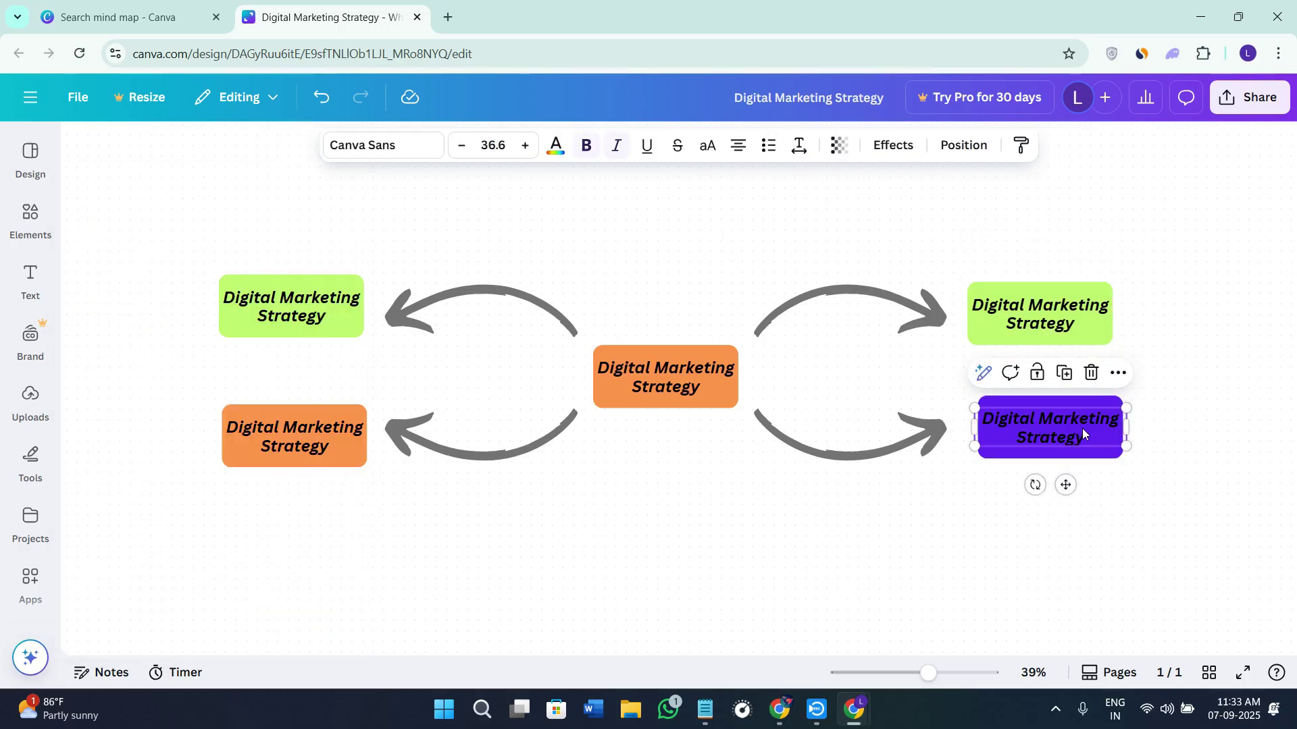
click(555, 145)
click(318, 316)
key(Escape)
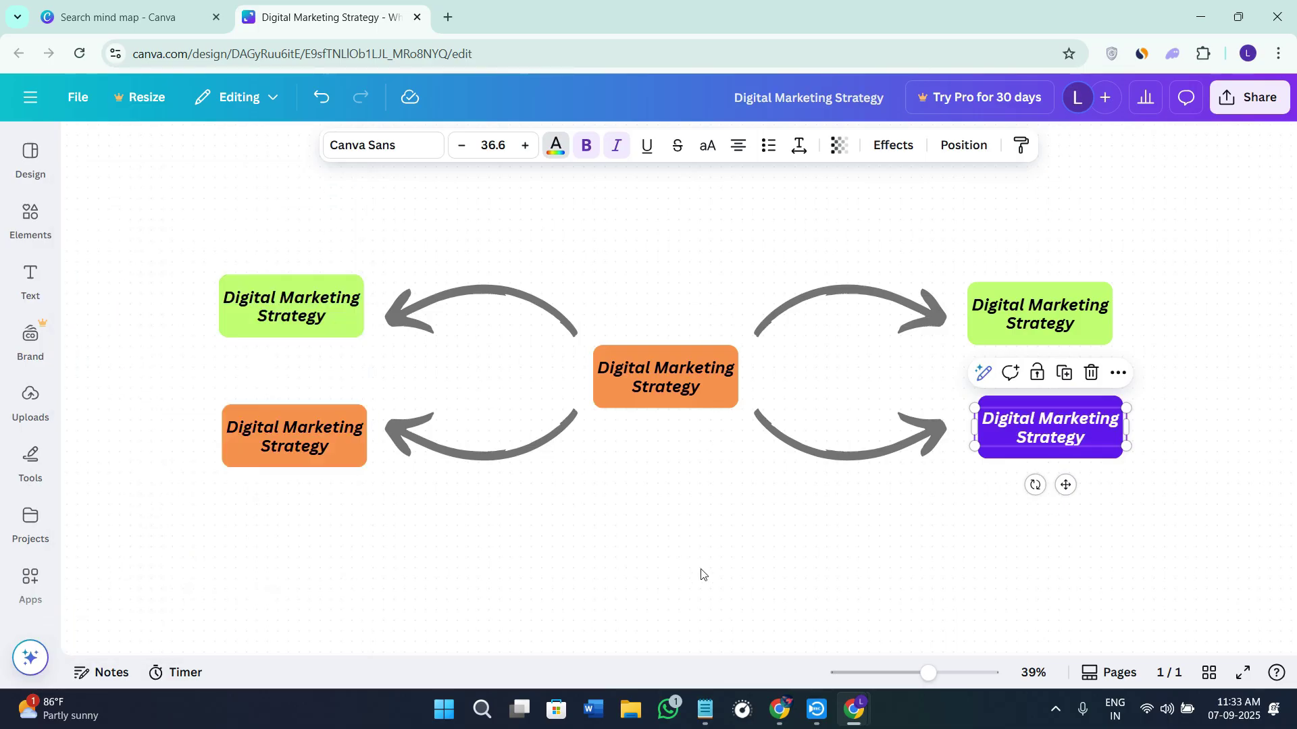
click(577, 523)
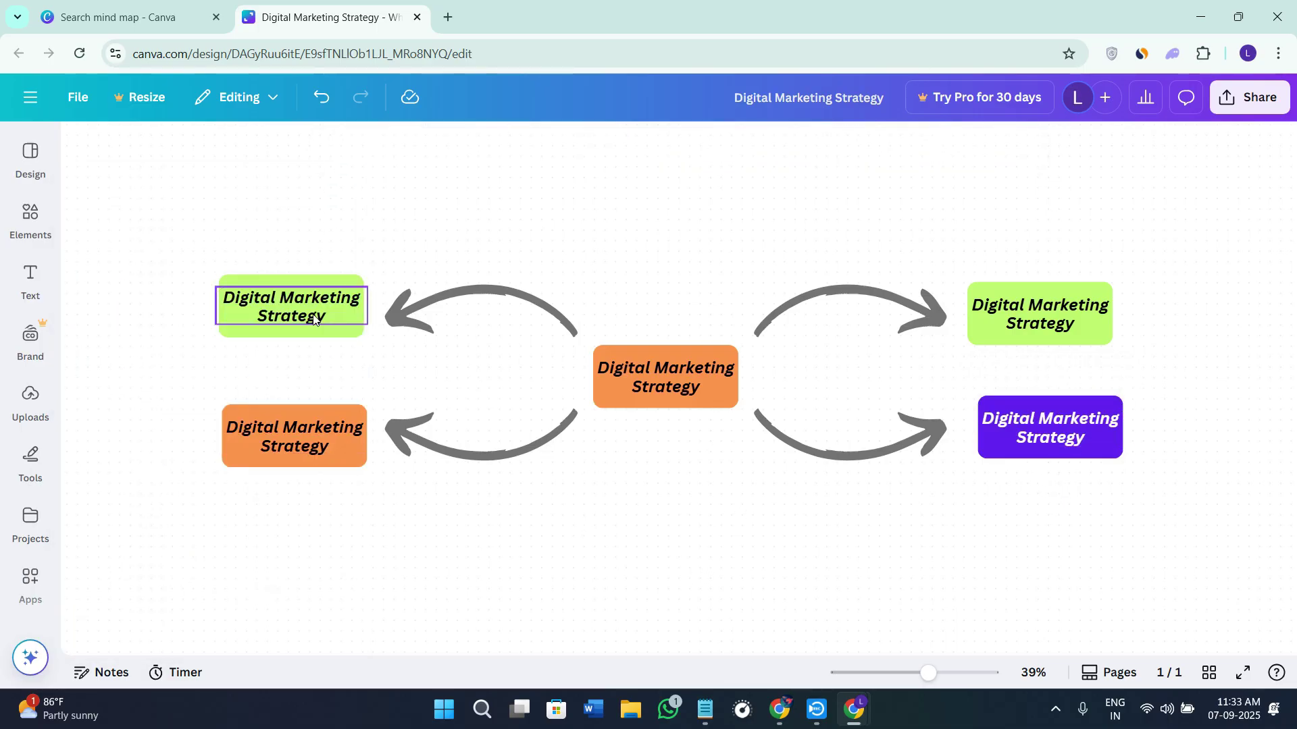
click(779, 710)
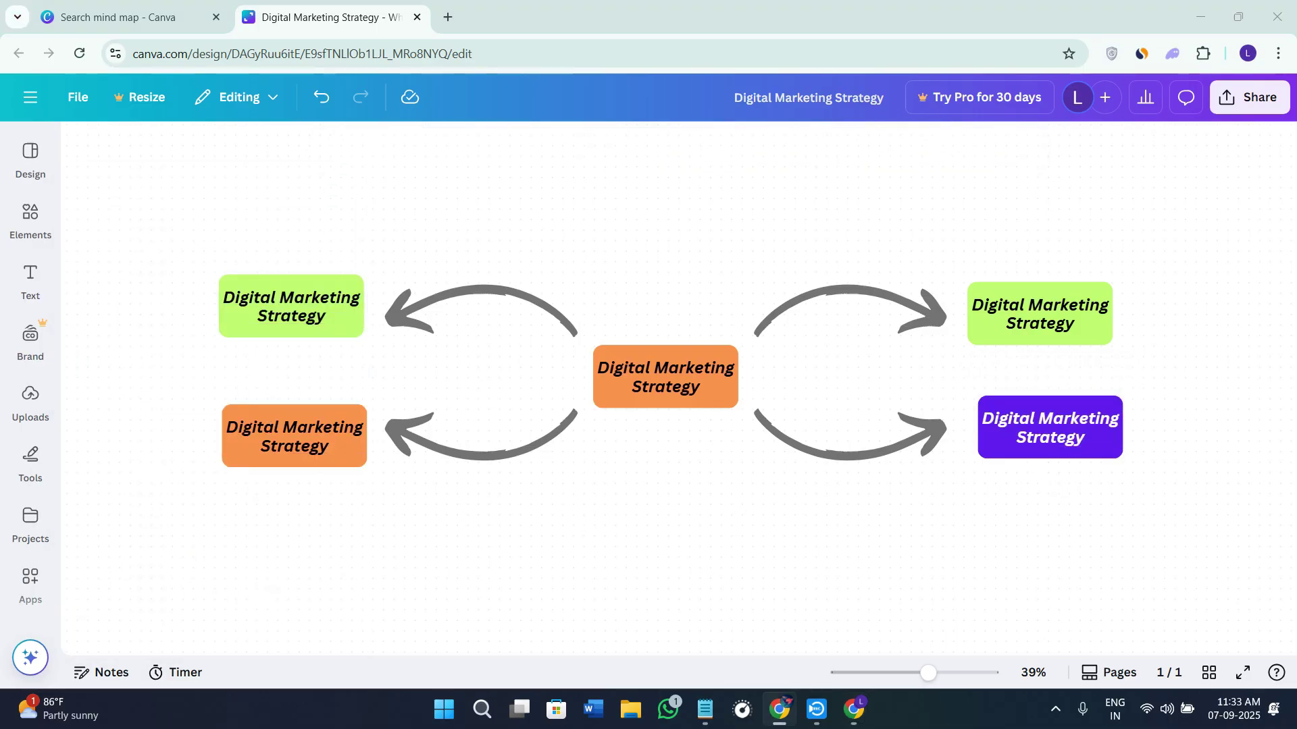
- Label the upper-left box 'SEO' and the lower-left box 'Social Media'
click(291, 322)
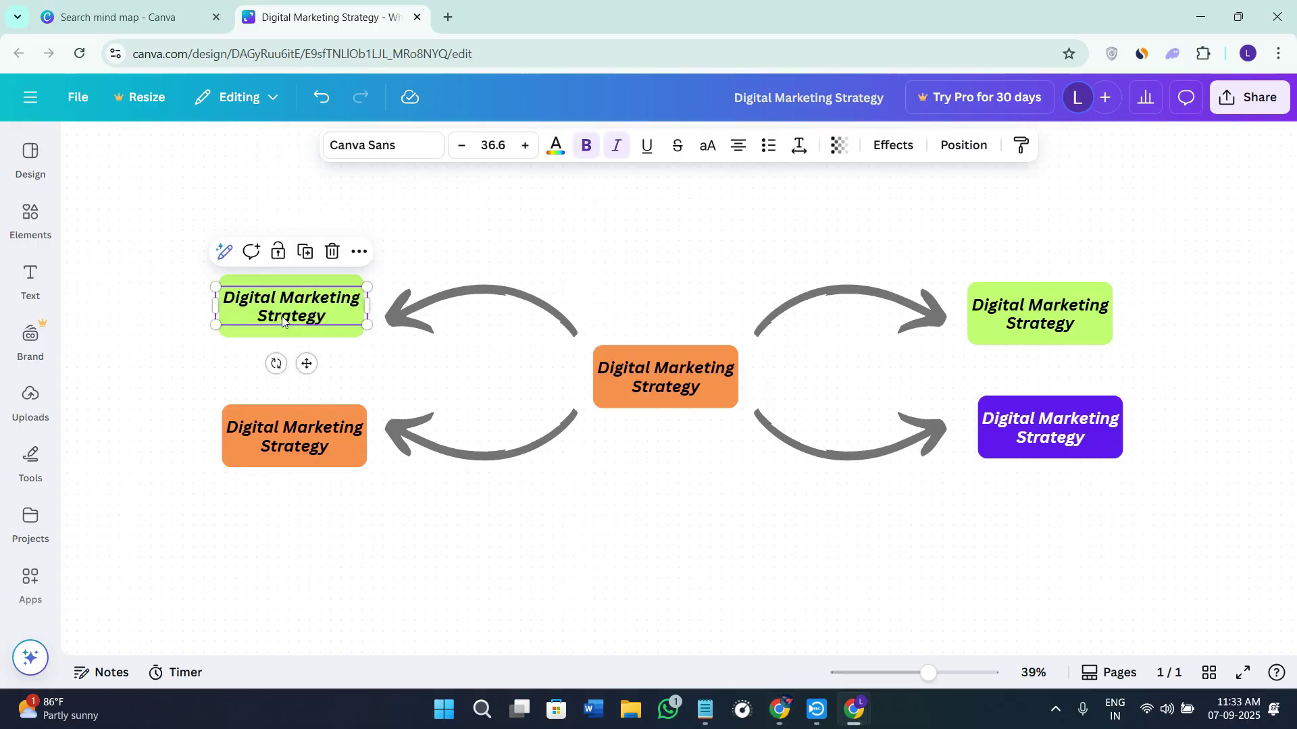
text(SEO)
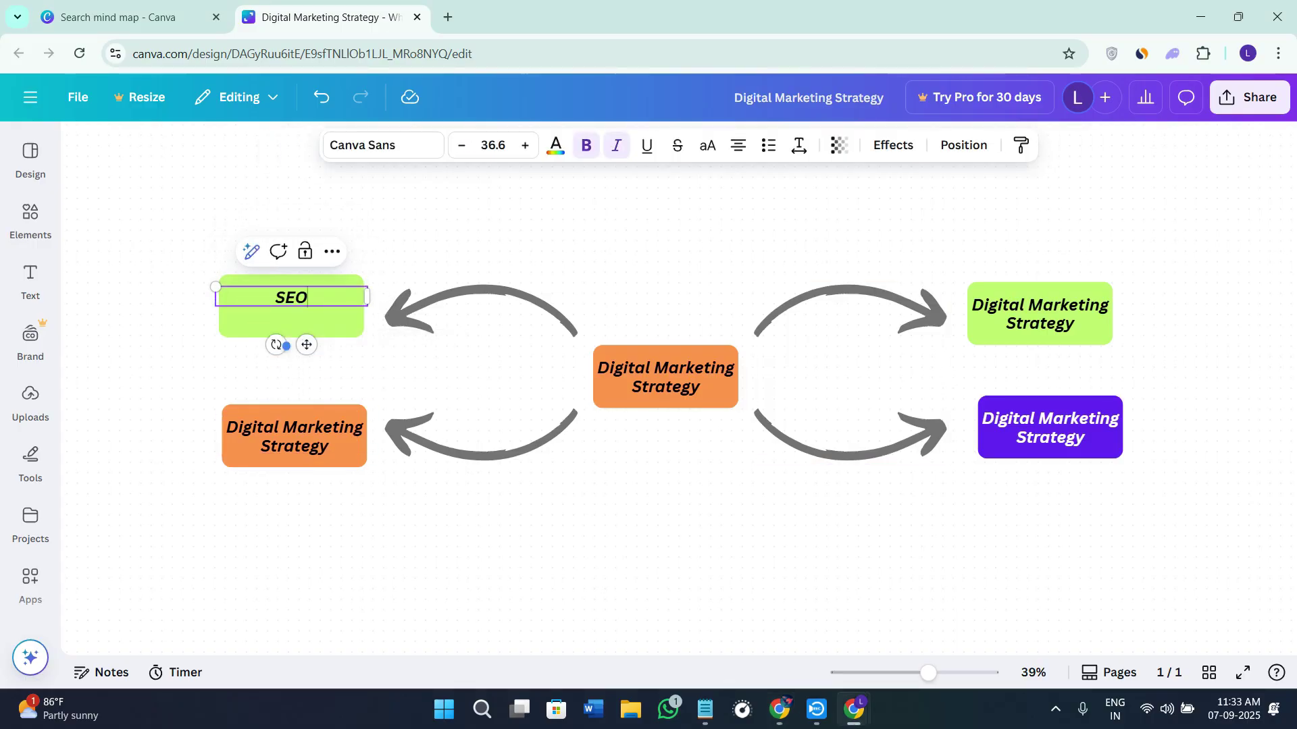
key(alt+Tab)
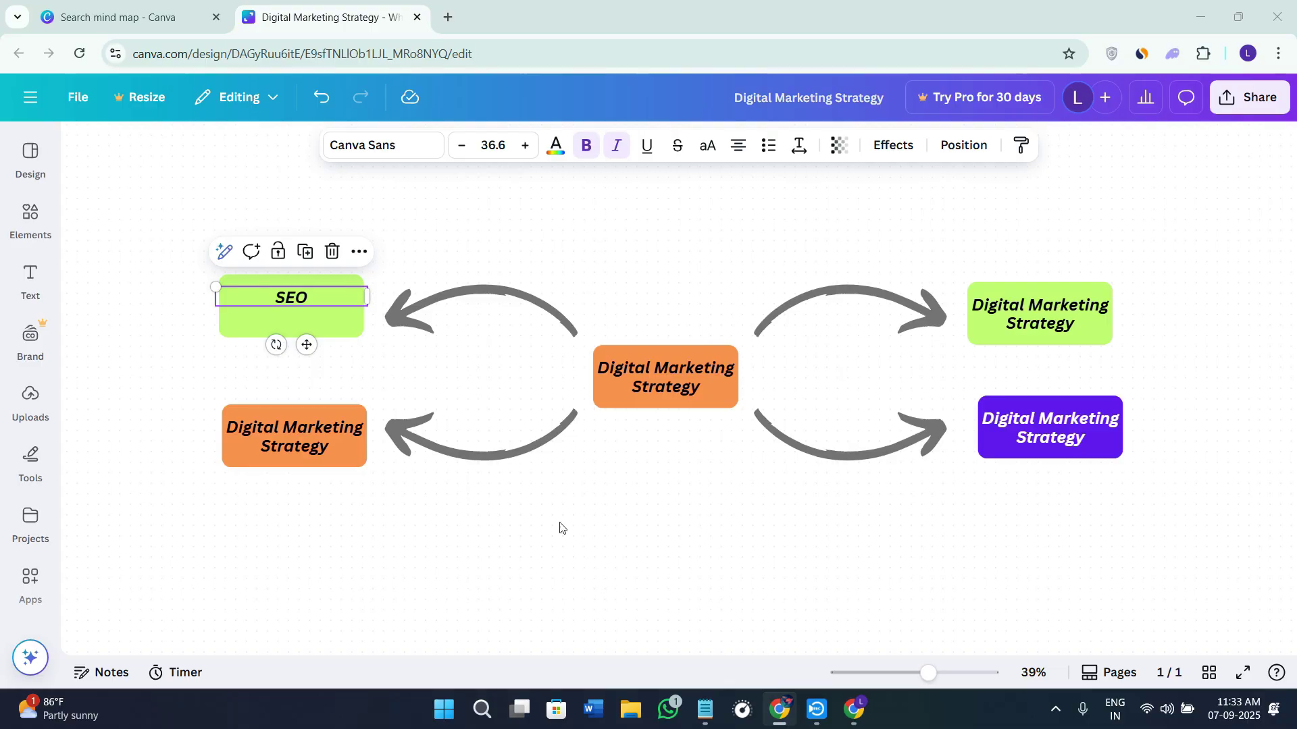
double_click(294, 427)
text(Social Media)
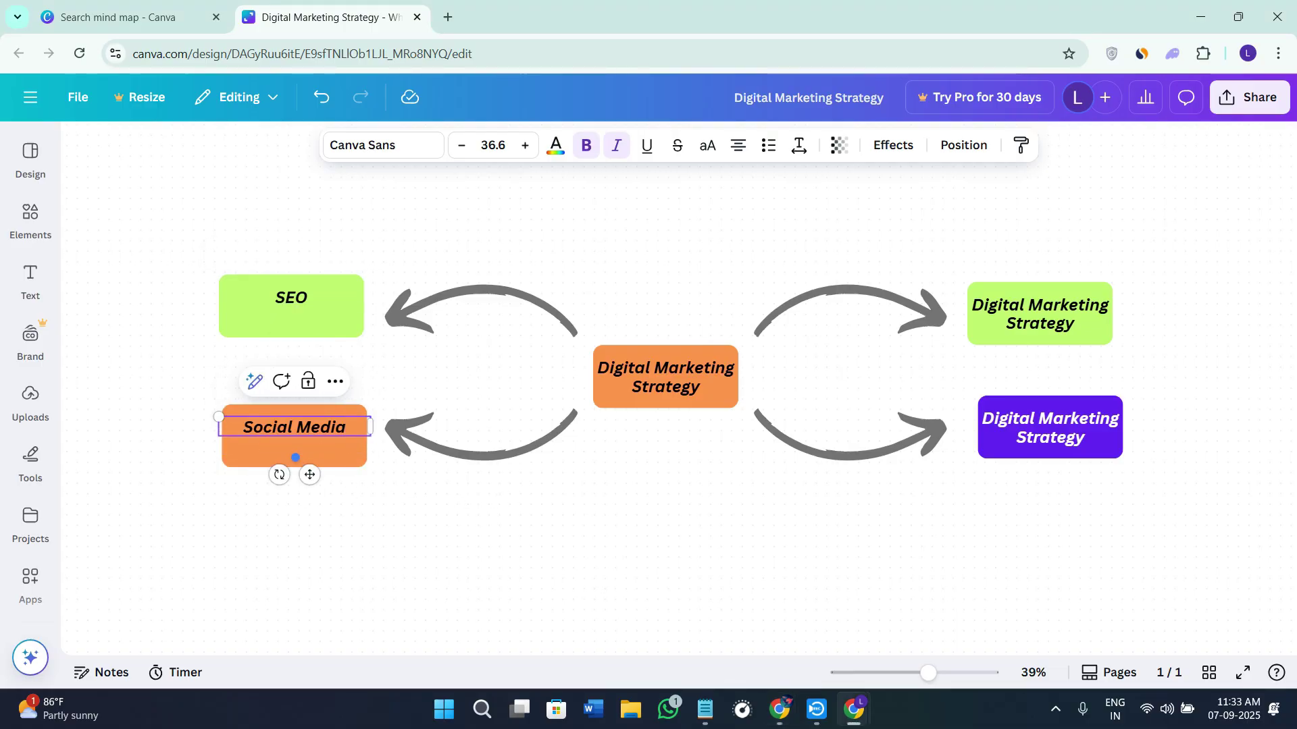
key(alt+Tab)
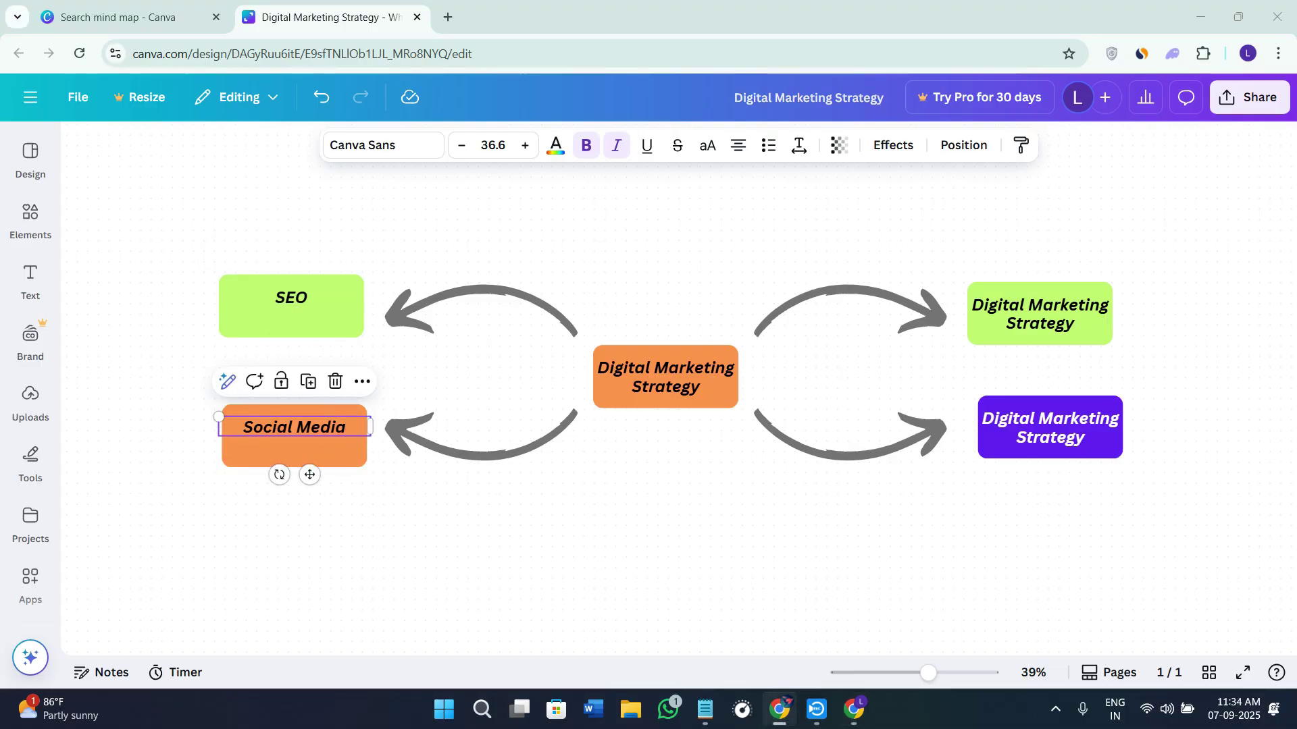
- Label the upper-right box 'Email Marketing' and the violet box 'Paid Ads'
double_click(1066, 344)
text(Email Marketing)
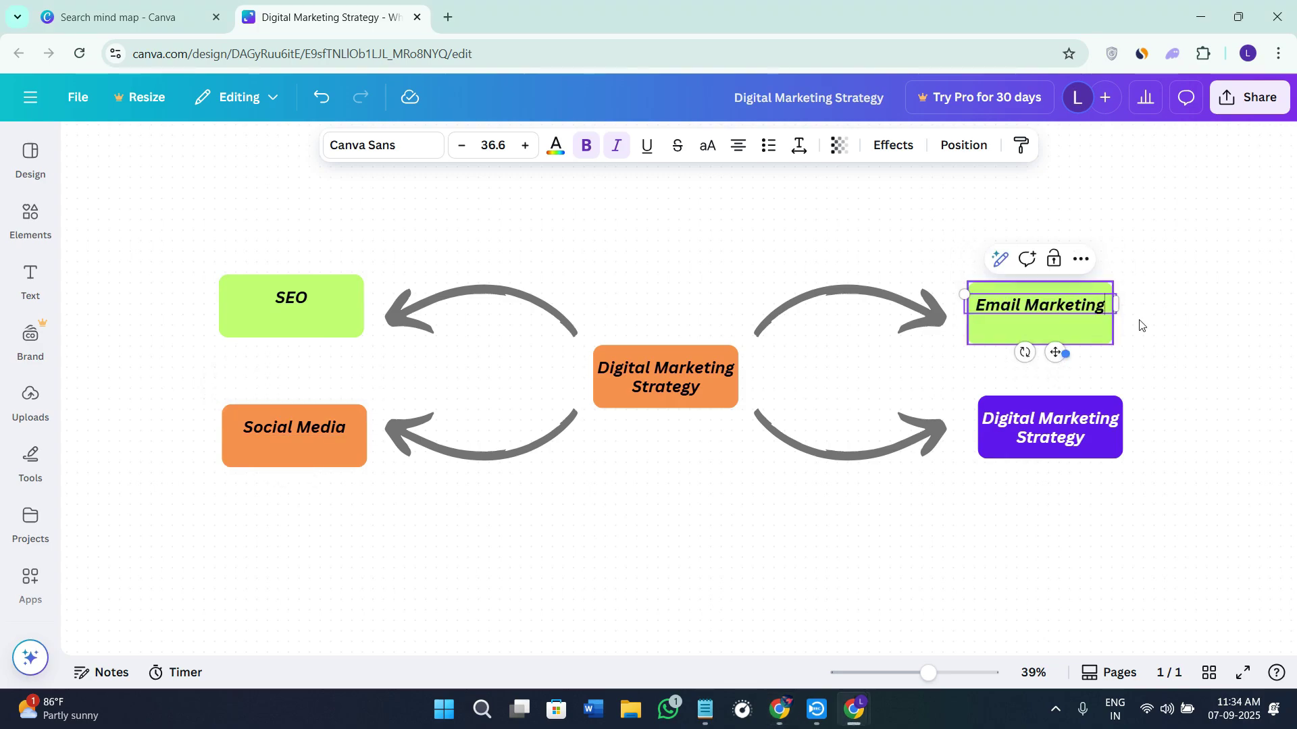
key(alt+Tab)
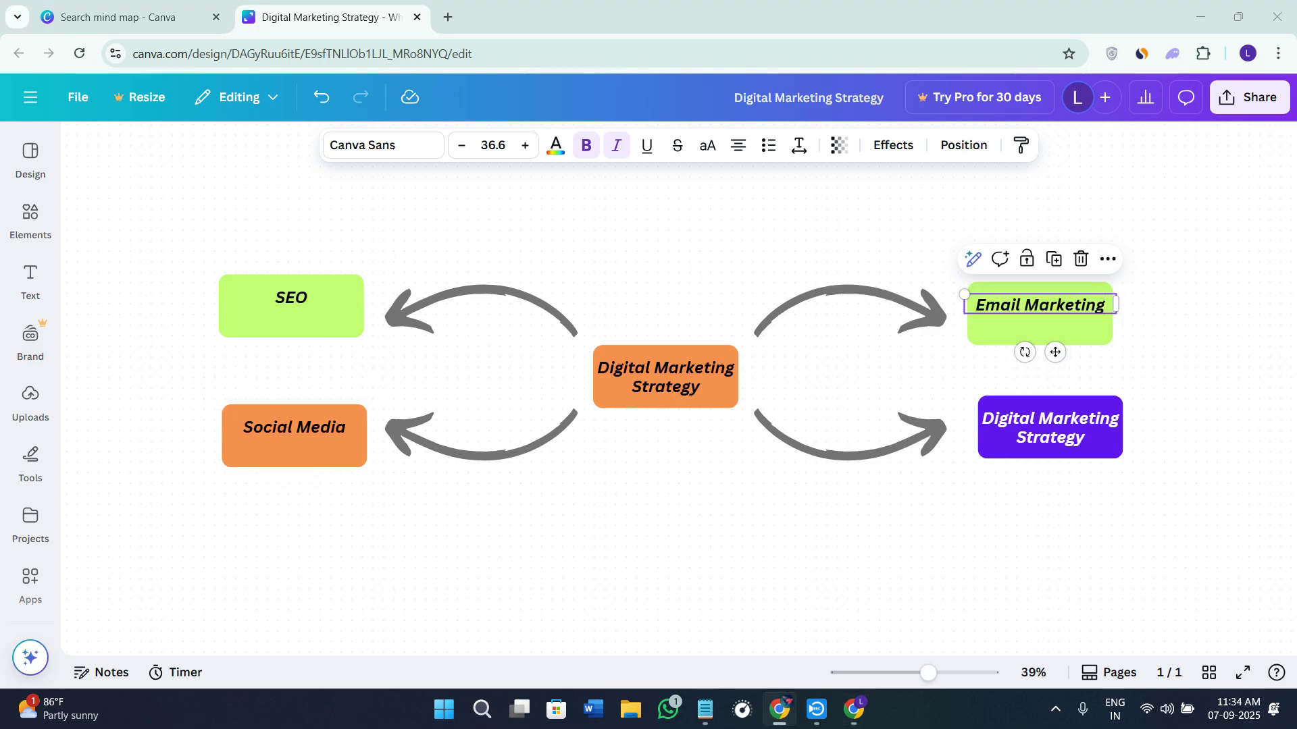
double_click(1048, 432)
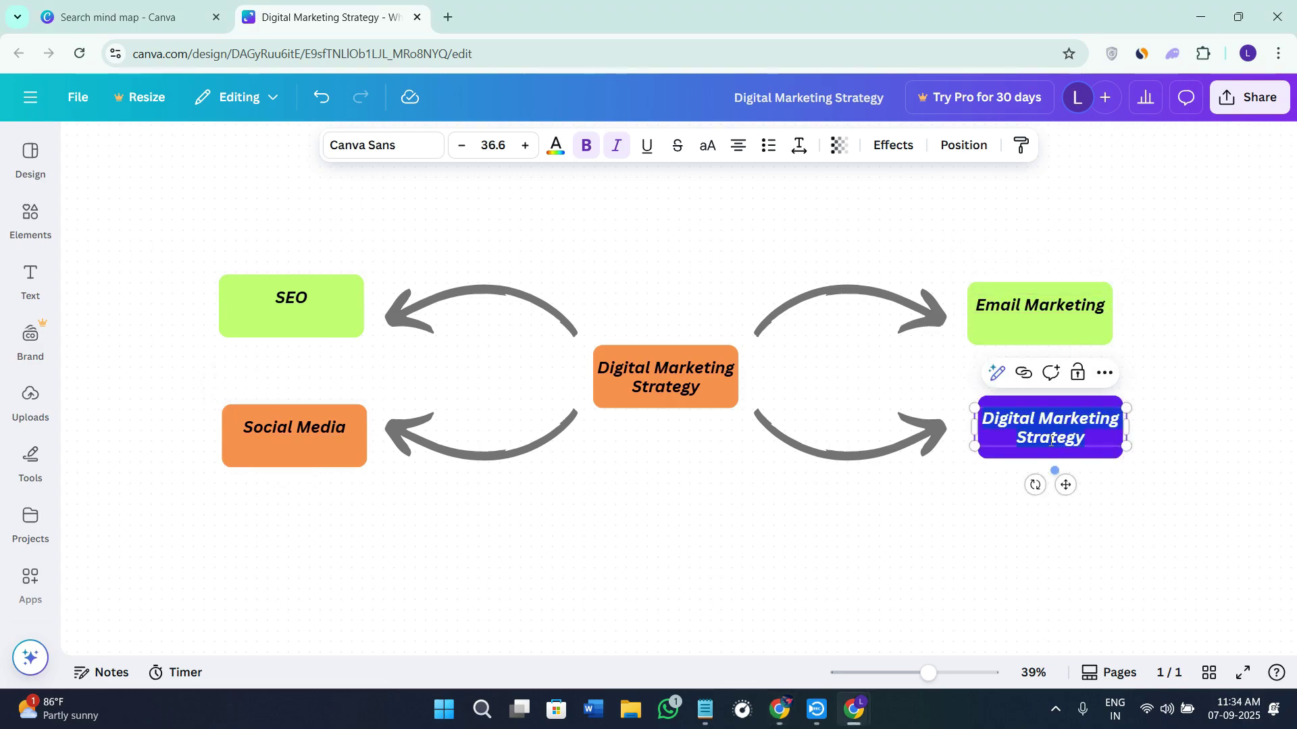
text(Paid Ads)
- Centre the Paid Ads and Email Marketing labels within their boxes
click(868, 533)
drag(1047, 425, 1044, 434)
drag(1042, 316, 1042, 325)
click(1056, 510)
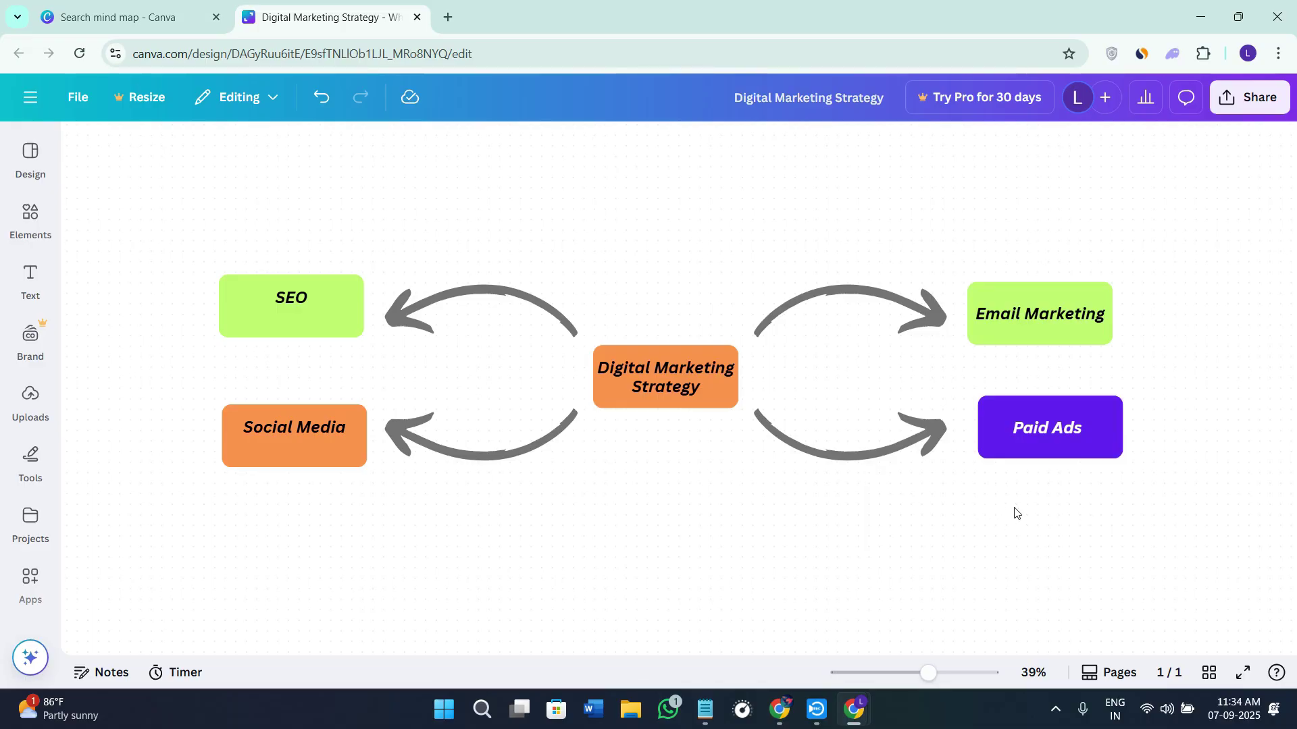
- Add the curly loop arrow from the 'arrow' graphics results and position it above Email Marketing
click(31, 277)
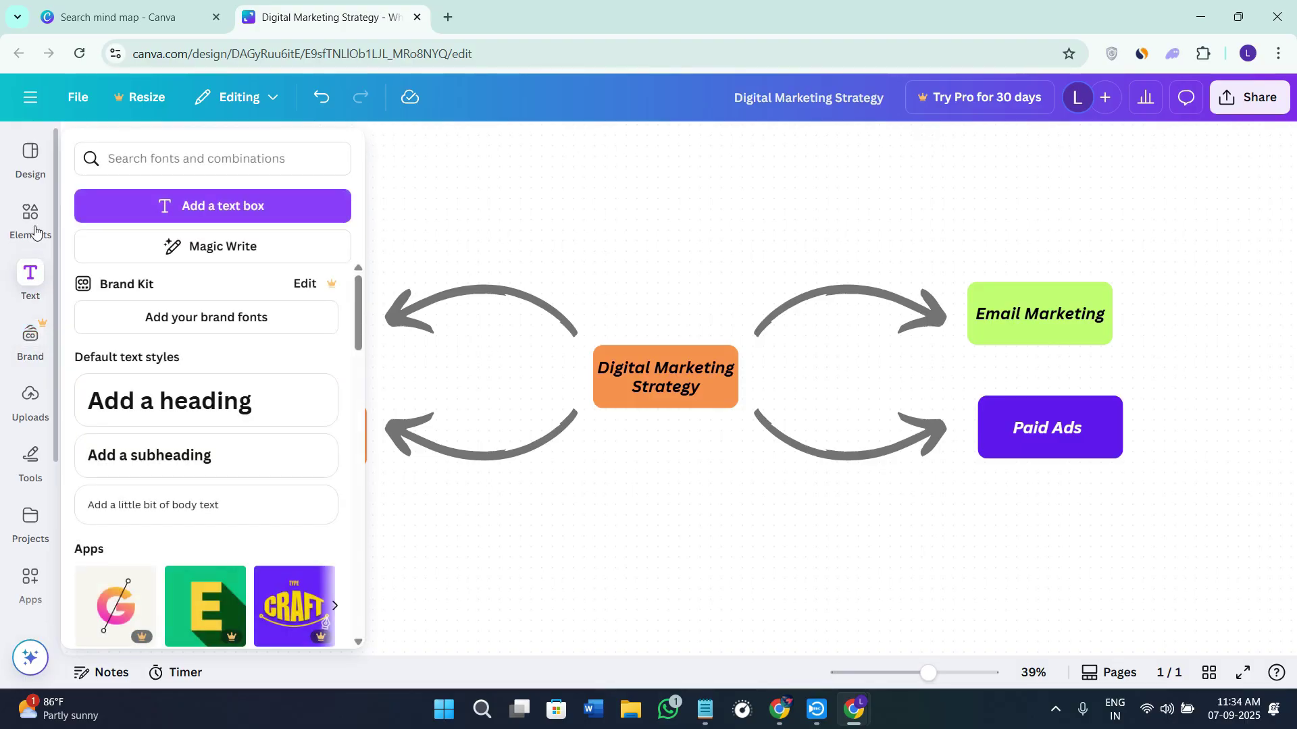
click(35, 229)
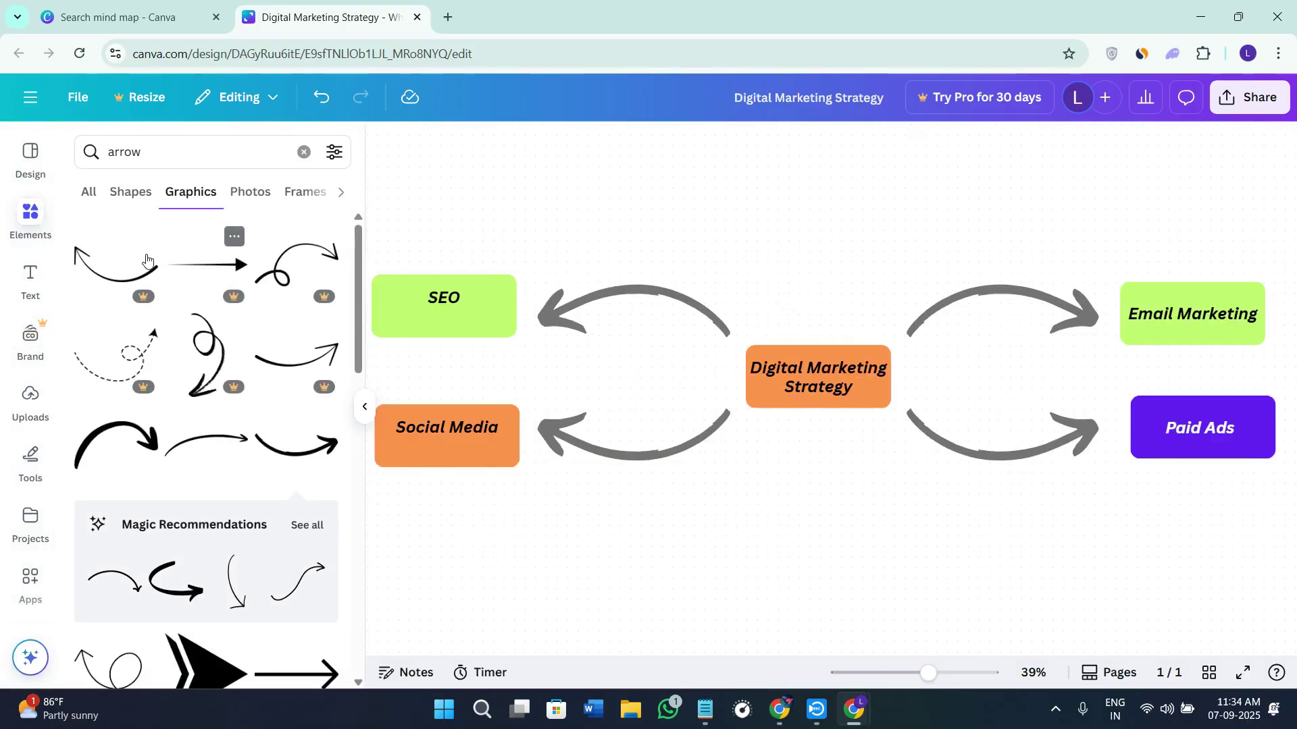
click(300, 269)
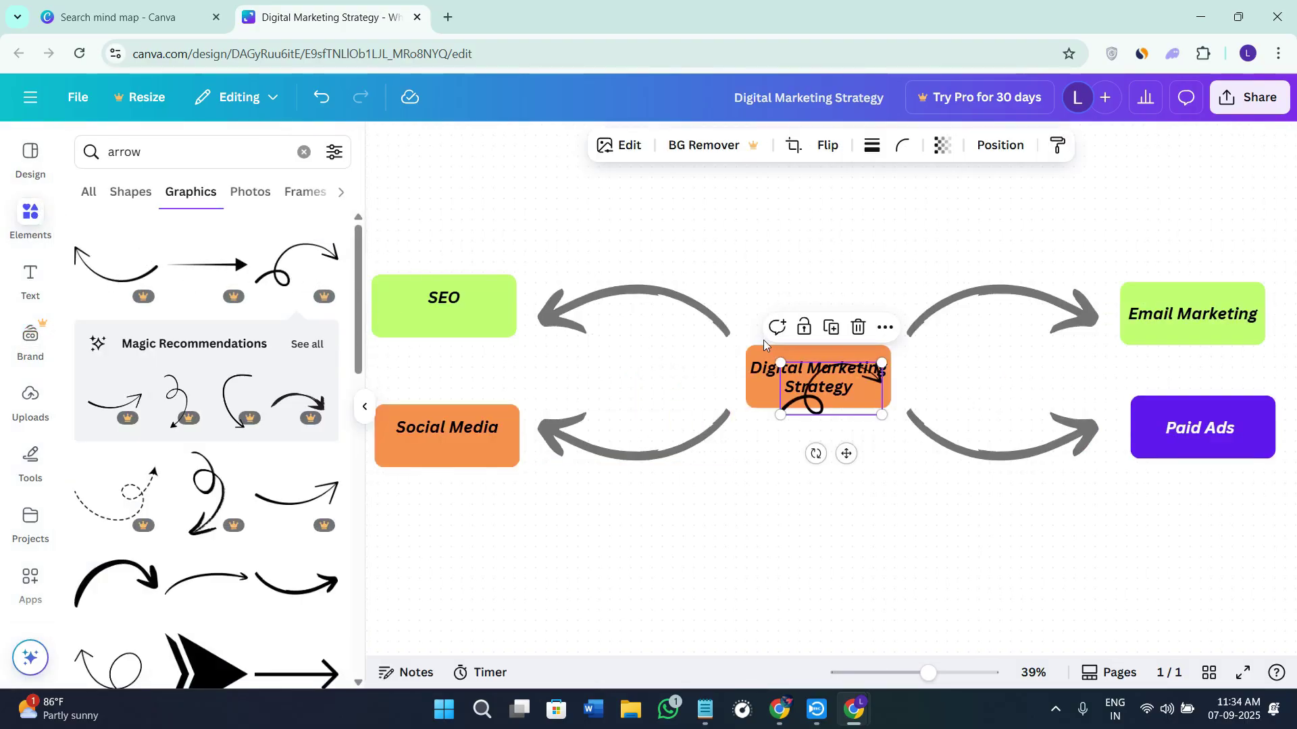
drag(808, 405, 1194, 274)
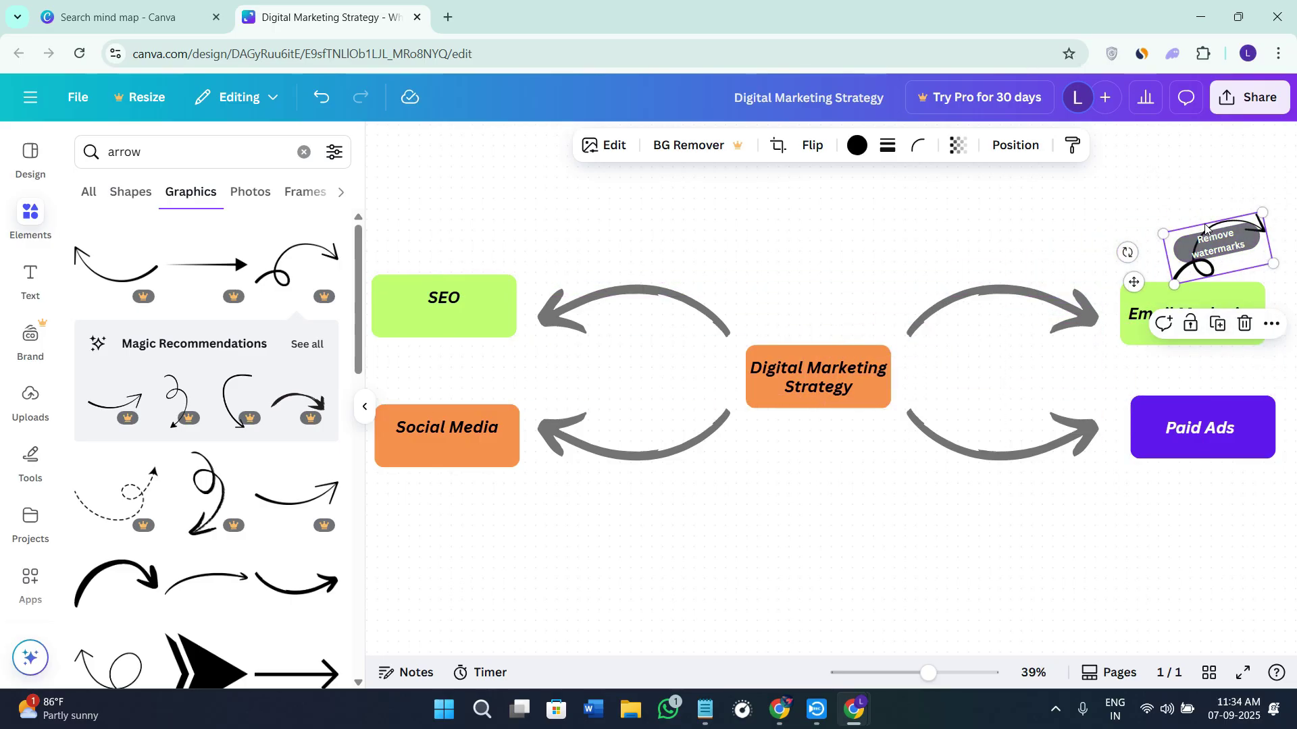
click(1054, 498)
drag(1246, 245, 1243, 235)
click(365, 406)
click(790, 574)
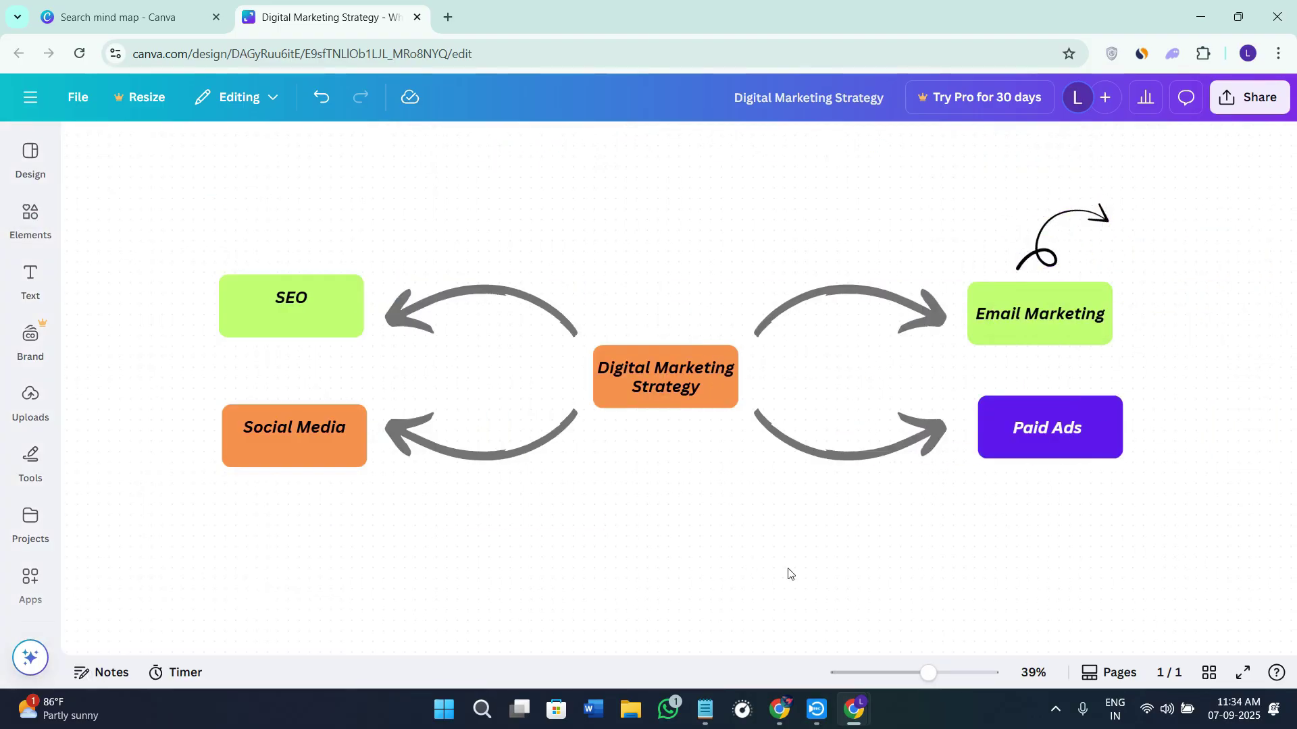
mouse_move(921, 675)
mouse_down()
mouse_move(947, 671)
mouse_move(903, 671)
mouse_move(920, 673)
mouse_up()
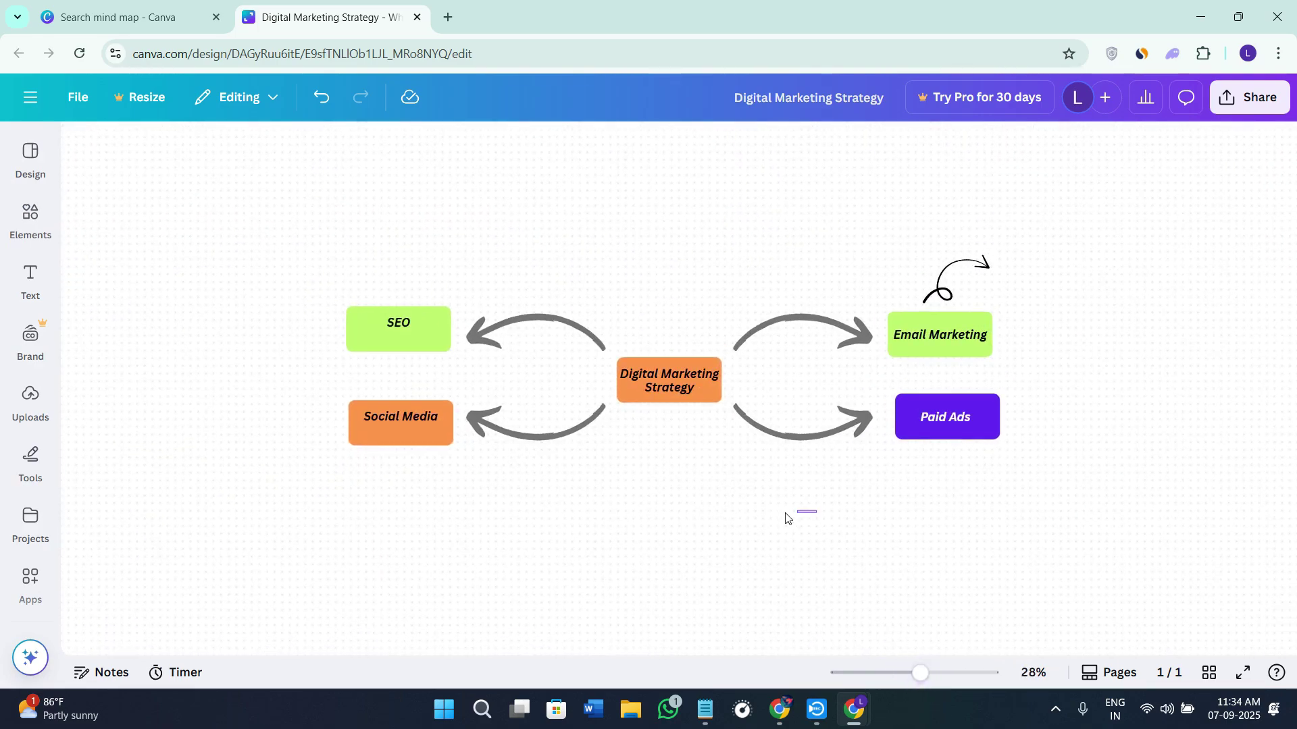
- Enlarge the curly arrow above Email Marketing by dragging its corner
click(994, 272)
mouse_move(992, 250)
mouse_down()
mouse_move(1074, 197)
mouse_move(1088, 213)
mouse_up()
click(1088, 345)
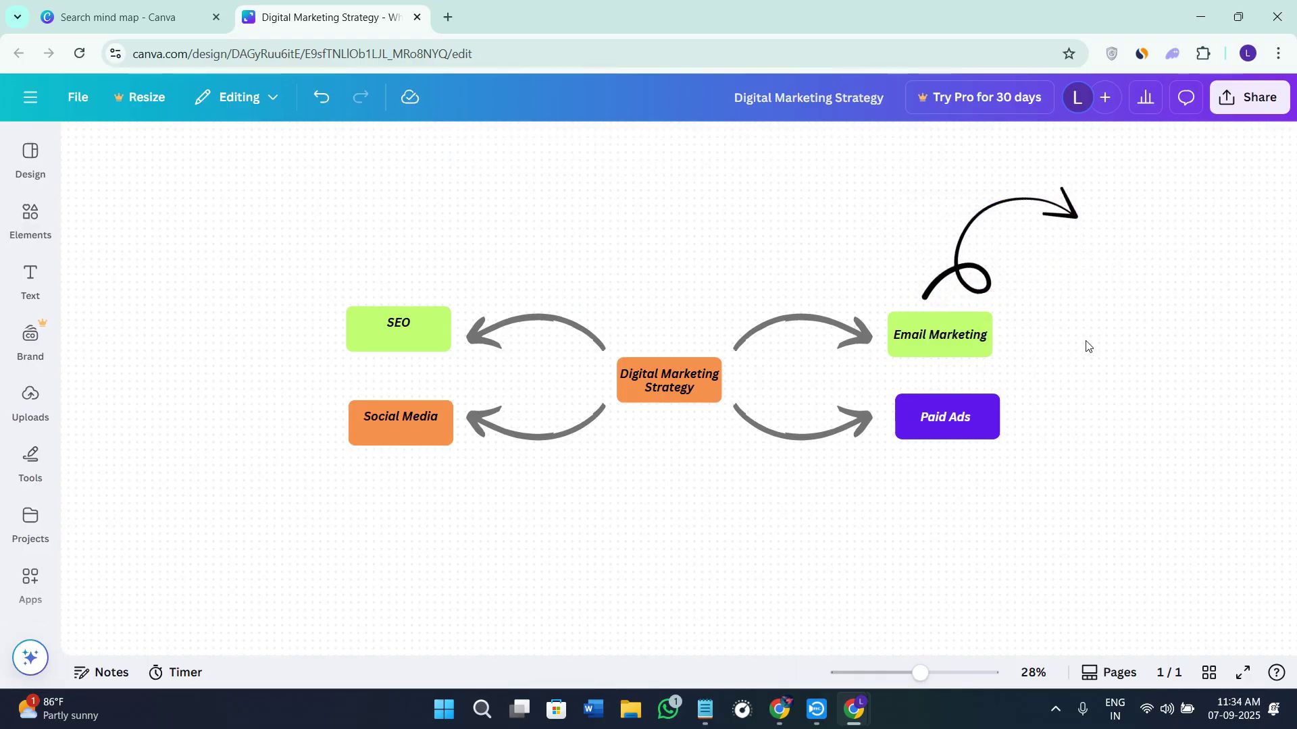
- Copy the green SEO box into three stacked boxes at the curly arrow's tip
click(392, 331)
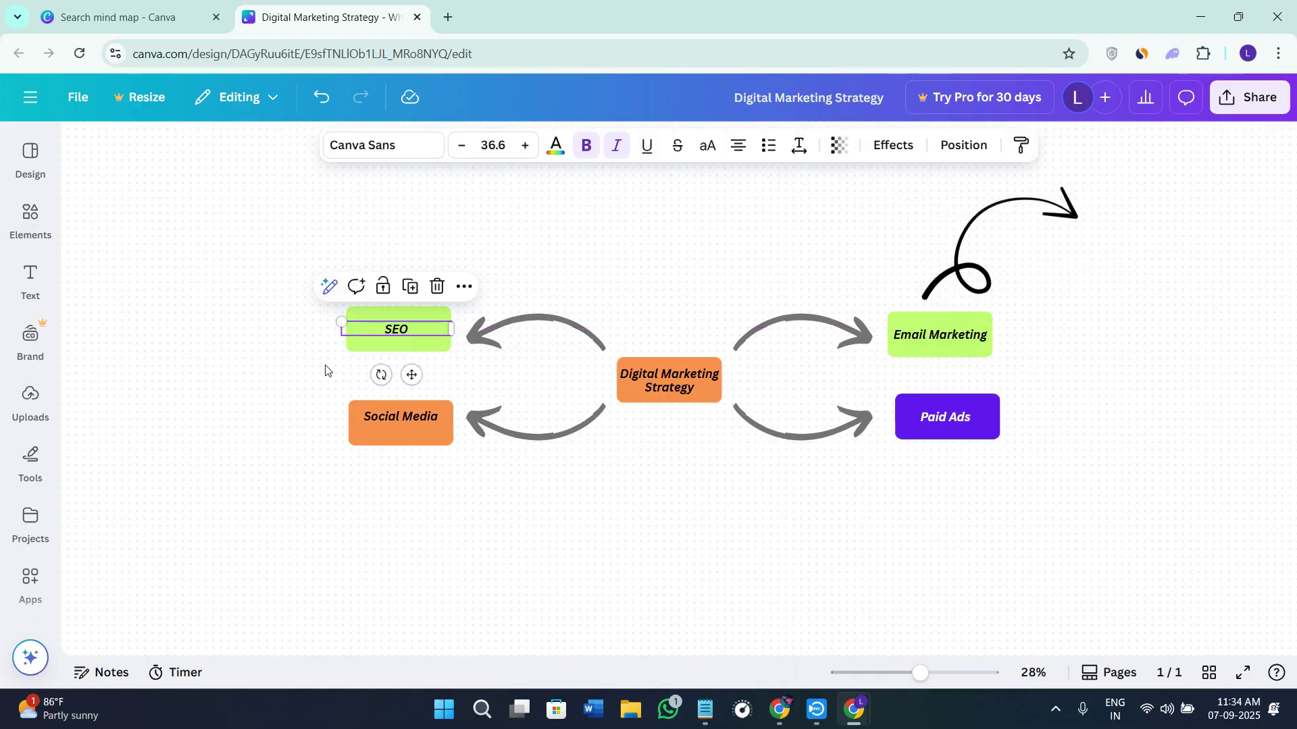
drag(312, 323, 440, 406)
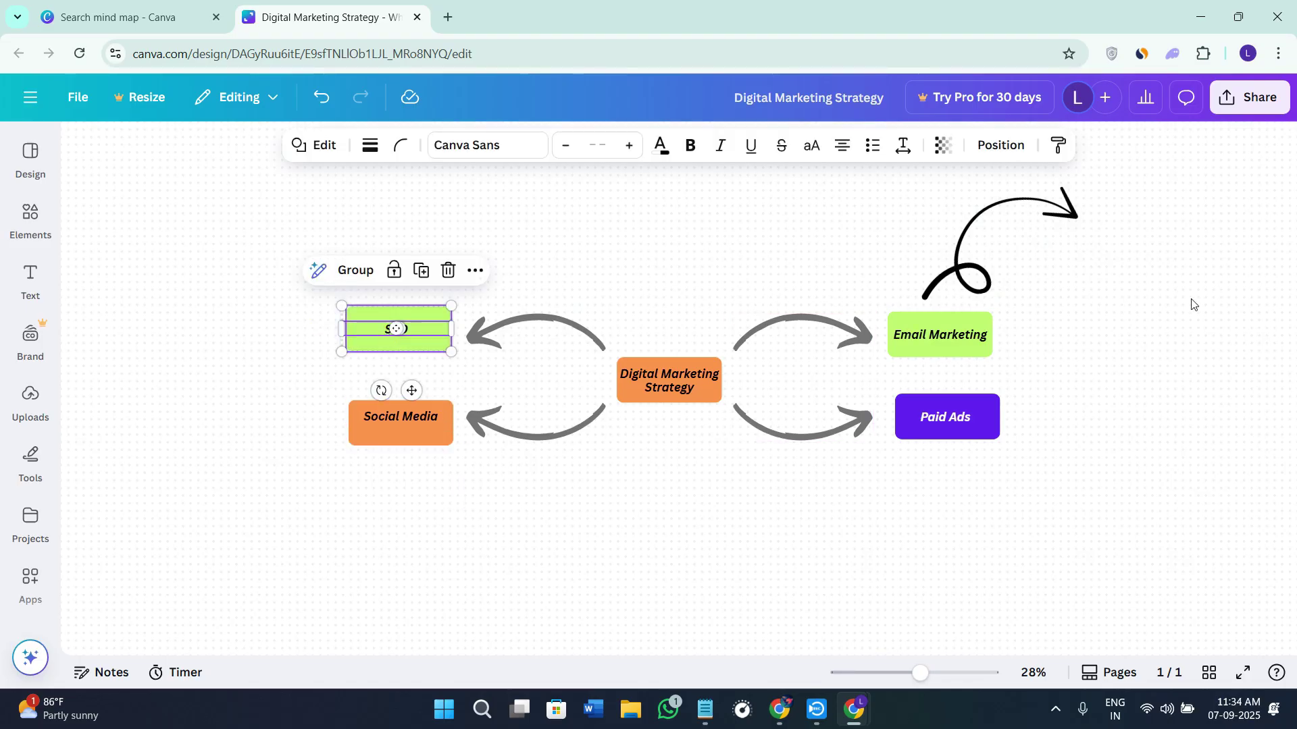
drag(1181, 309, 1165, 215)
drag(1147, 363, 1161, 273)
click(1159, 368)
key(ctrl+v)
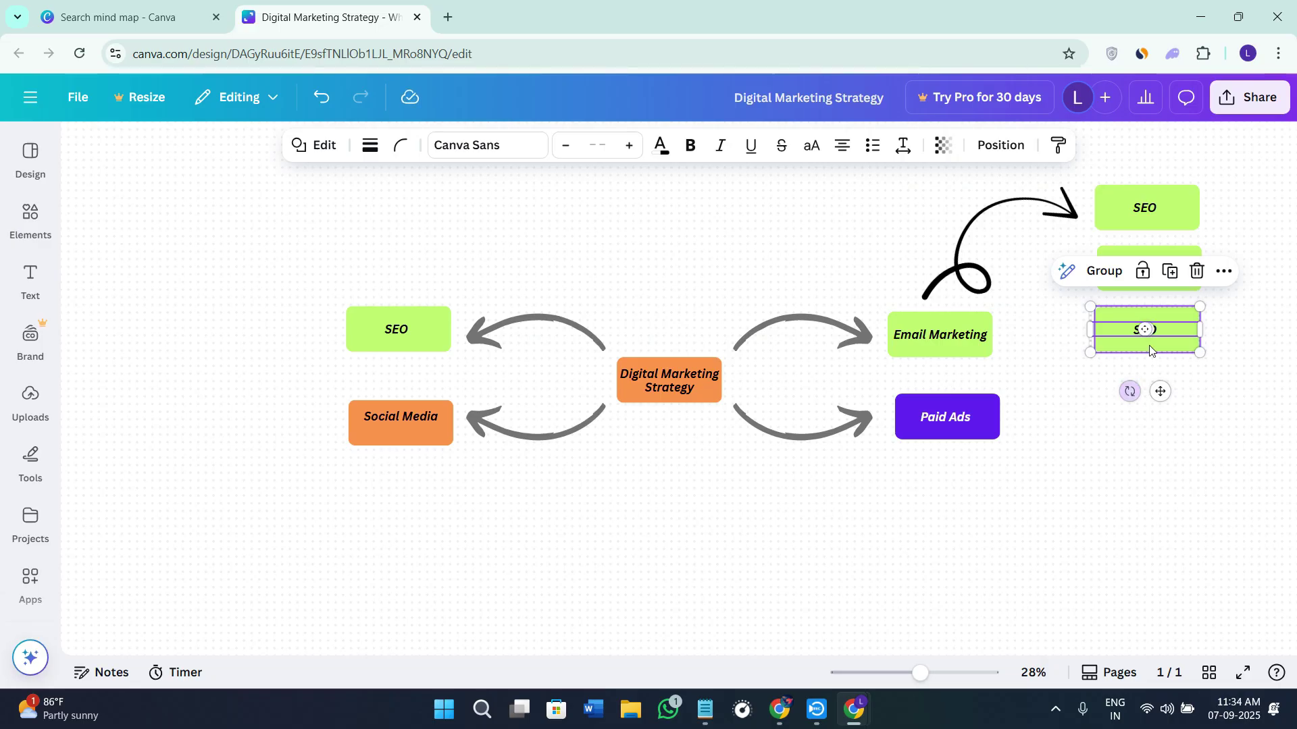
click(1094, 425)
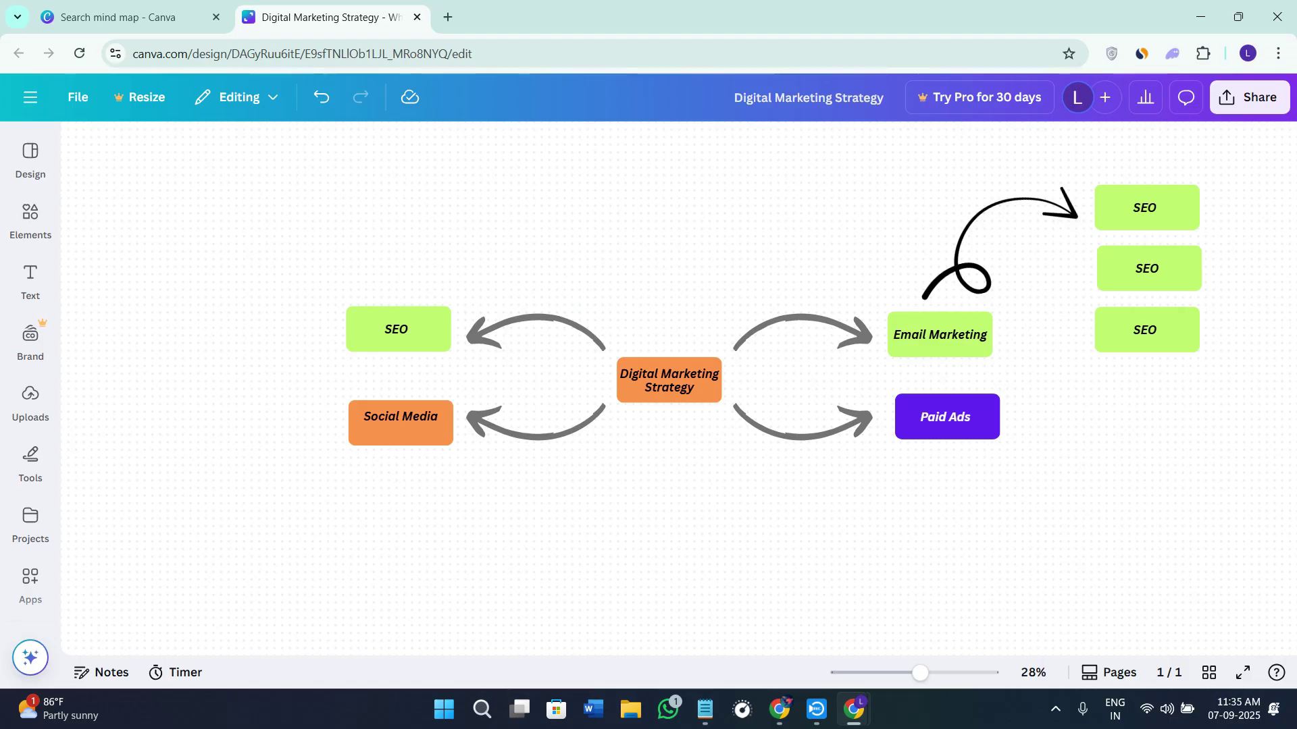
click(1223, 105)
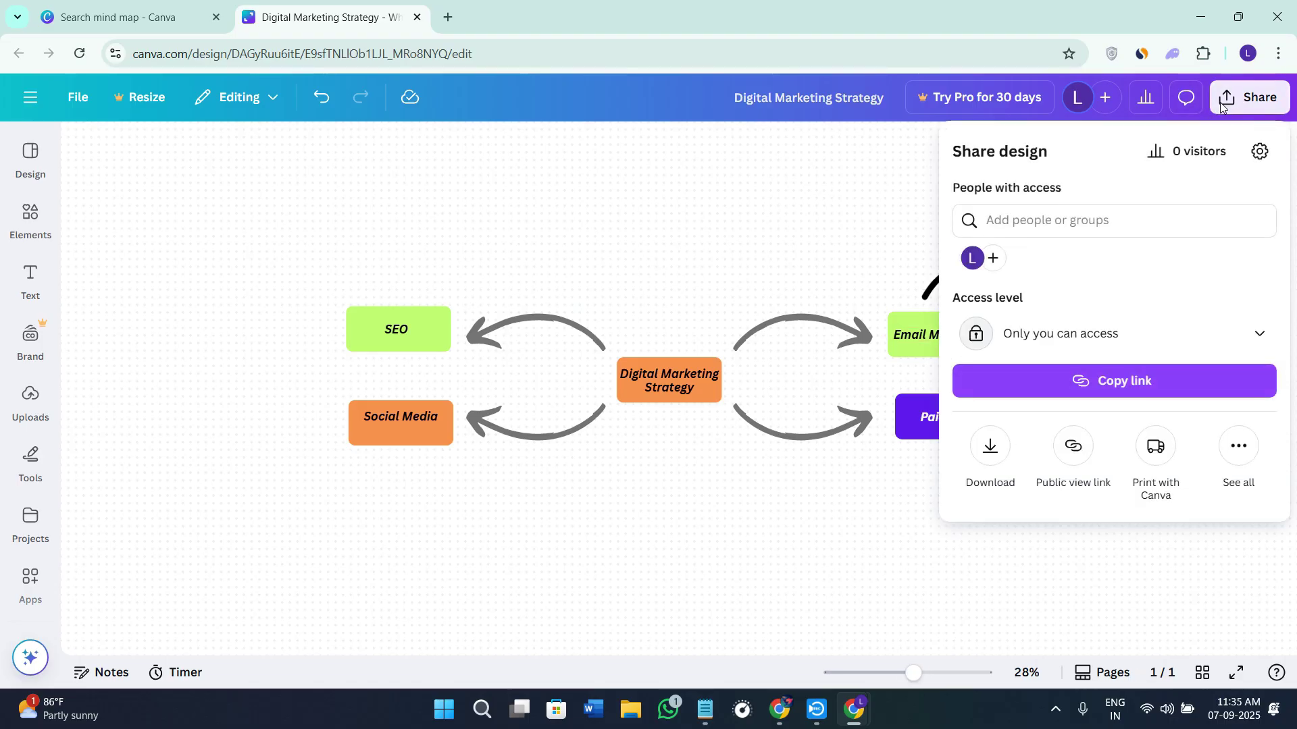
click(990, 446)
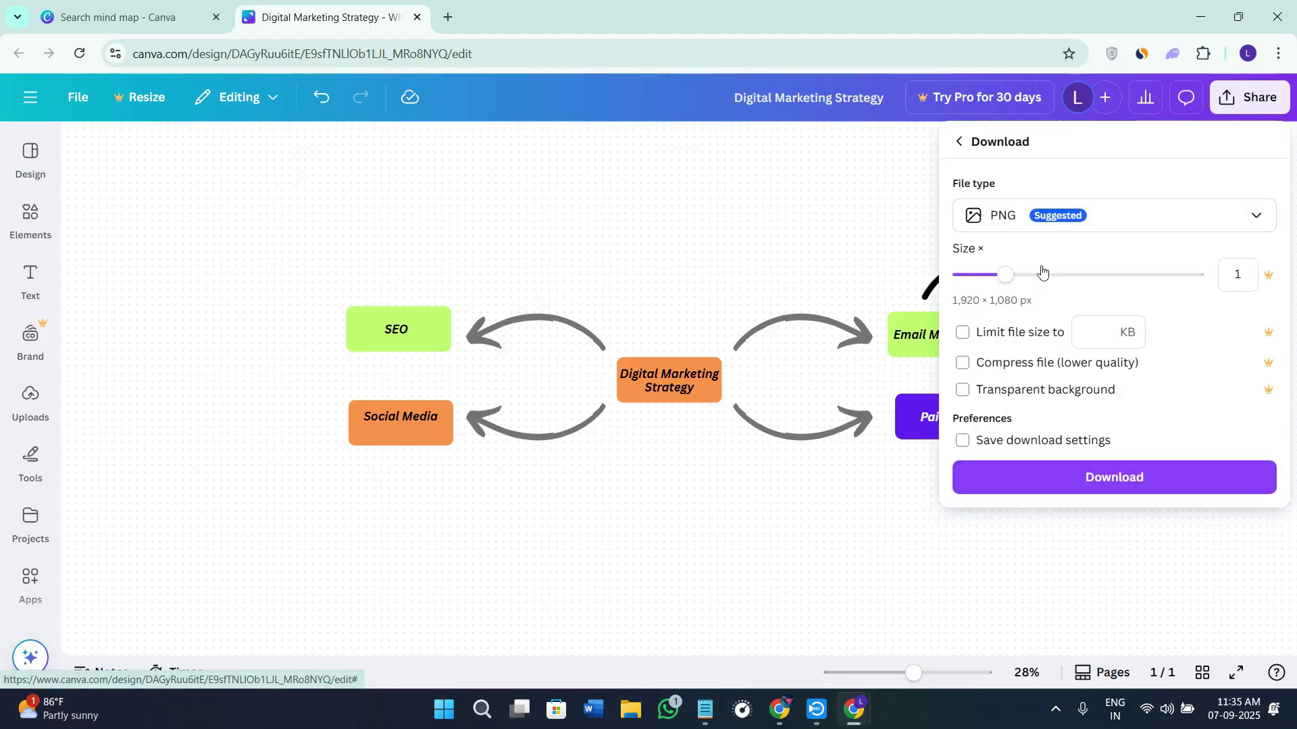
click(1057, 229)
click(842, 484)
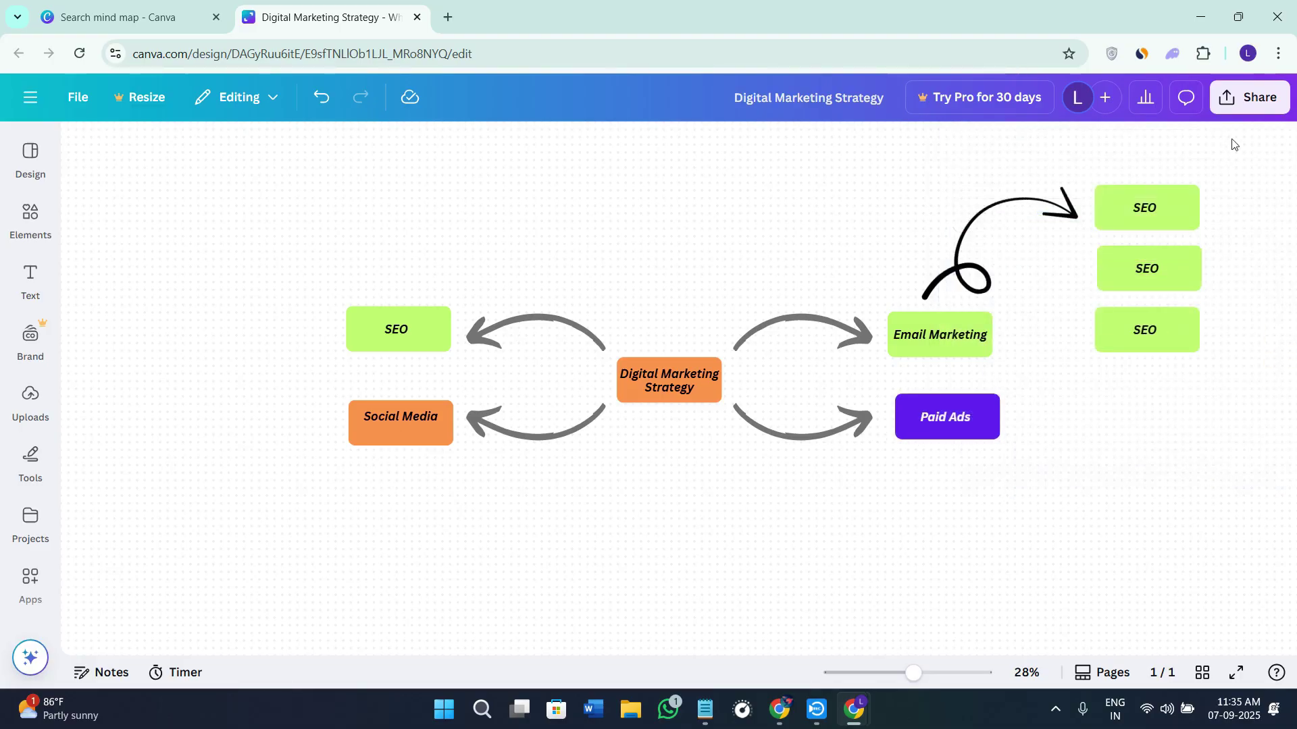
click(1234, 103)
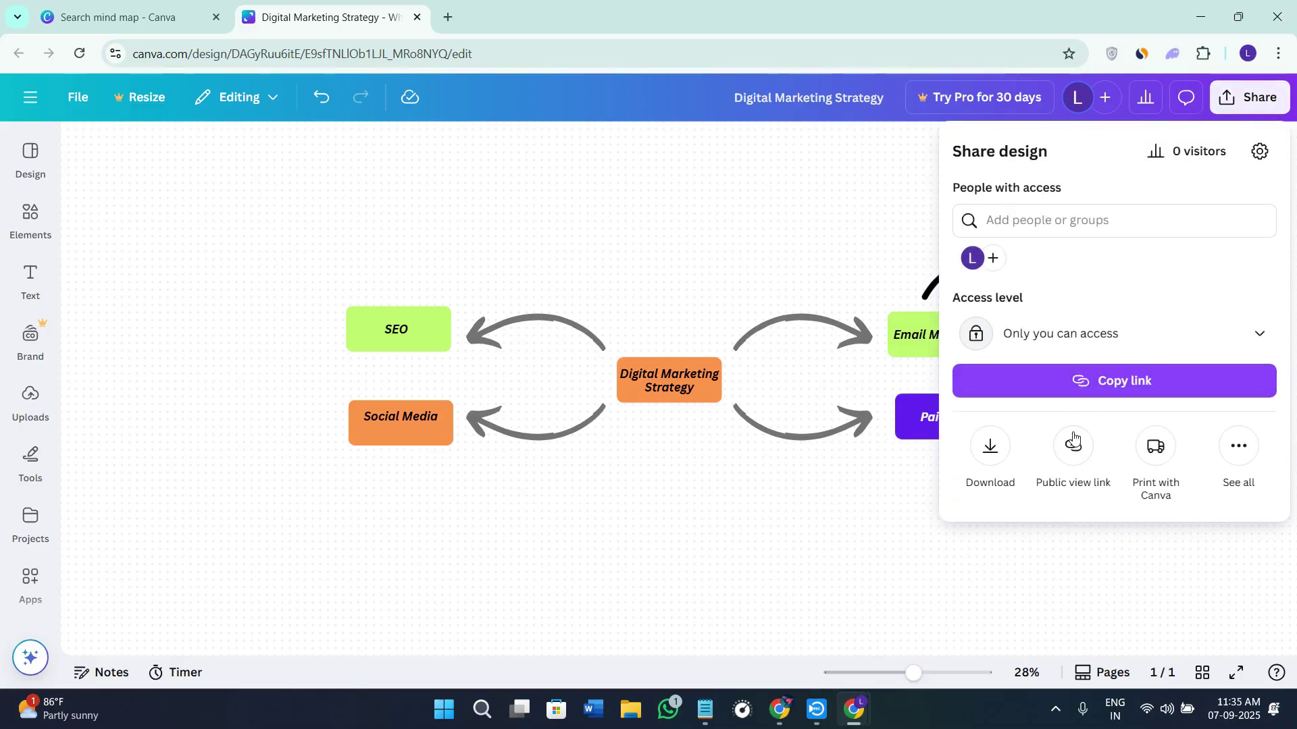
click(730, 490)
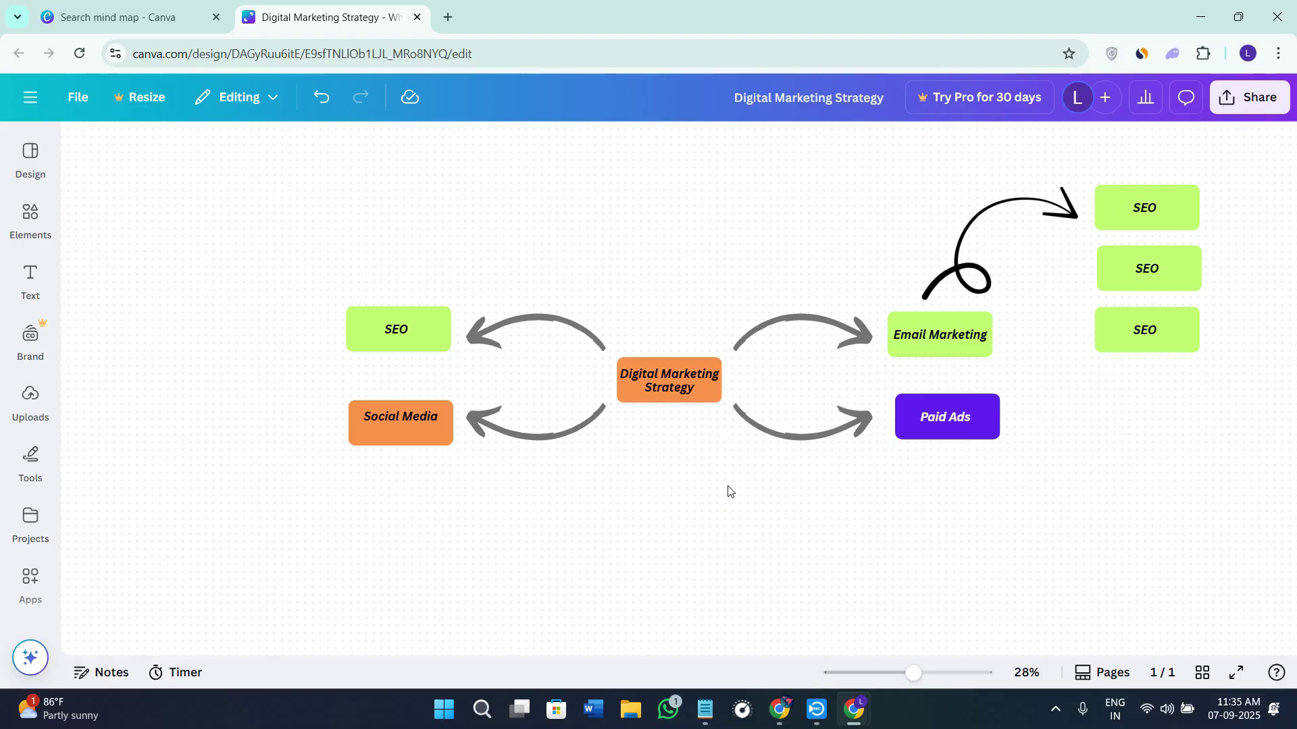